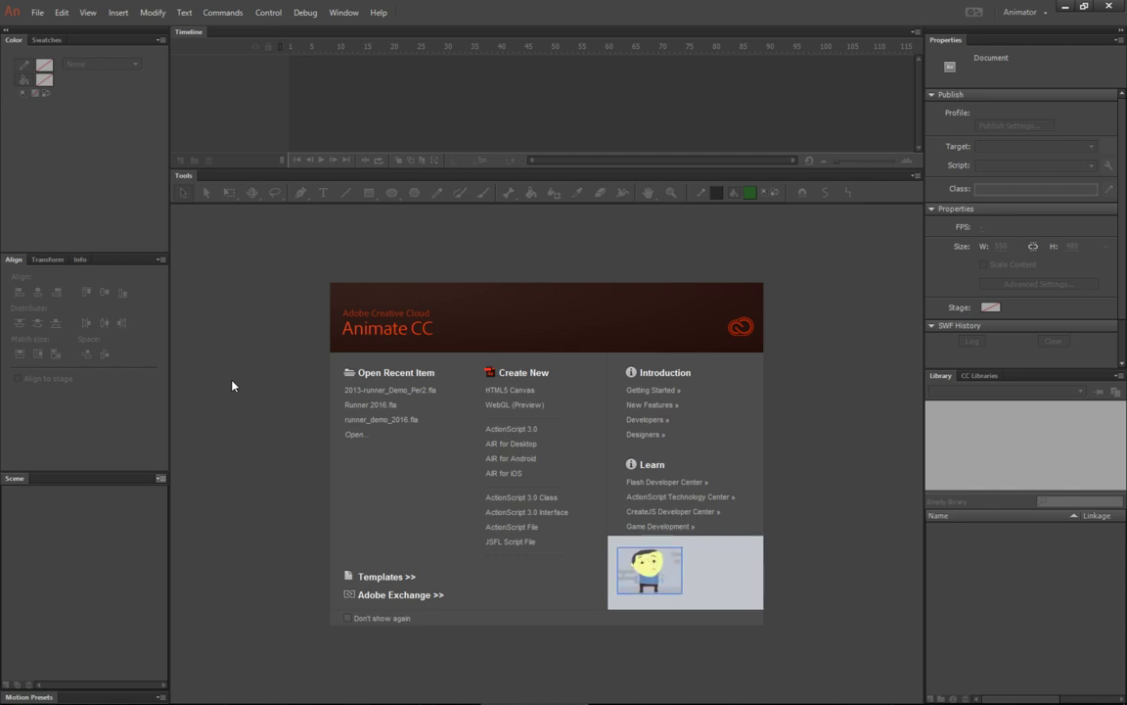
Create an ActionScript 3.0 document with a frame rate of 30 FPS and a 1920 by 1080 px stage.
left_click(507, 430)
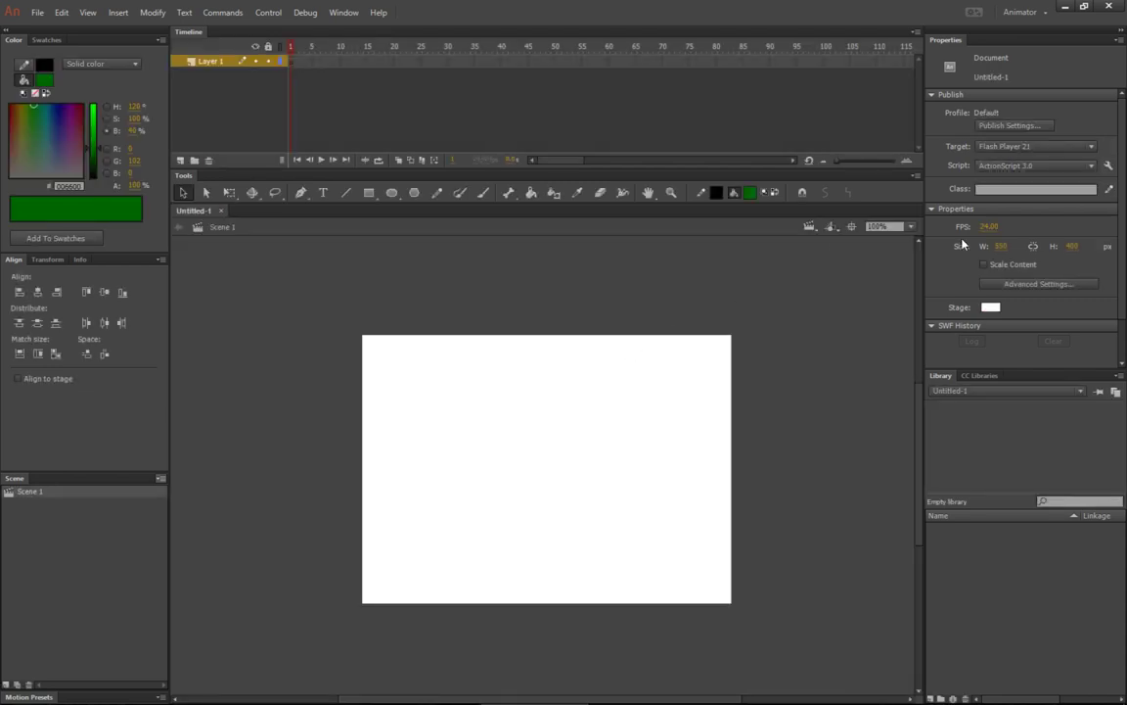
left_click(986, 226)
type("30")
left_click(1004, 245)
type("190")
key("Tab")
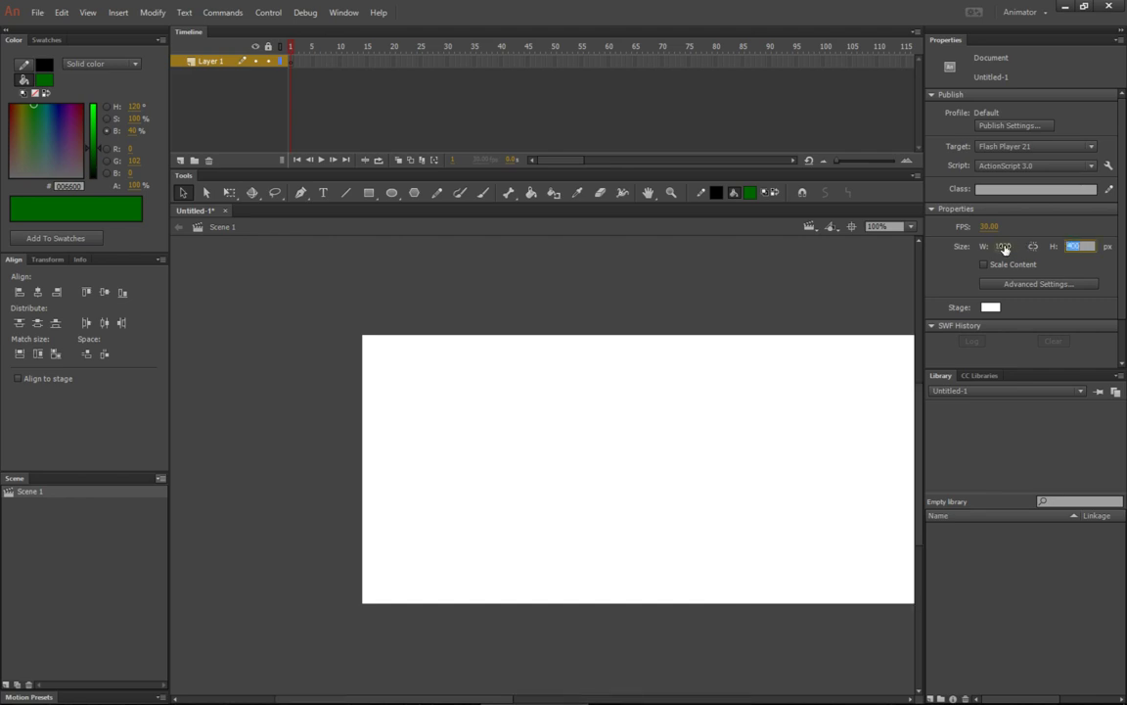
type("1080")
key("Return")
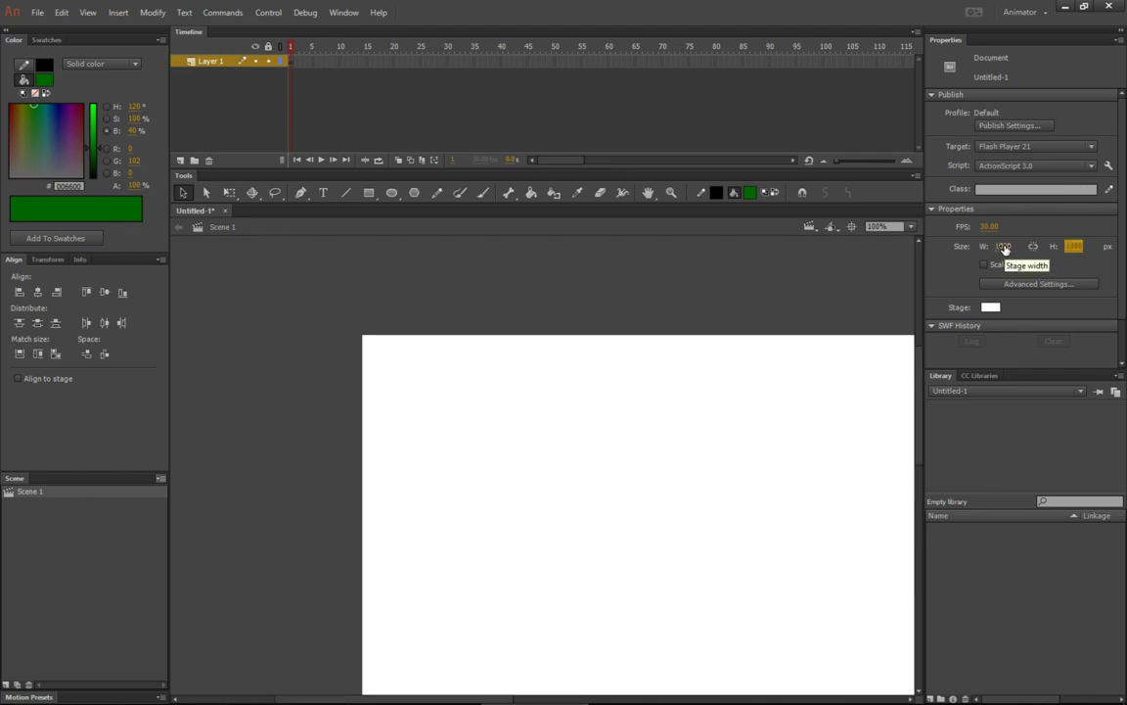
Draw a dark green square with a black outline near the stage's upper-left corner.
left_click(910, 227)
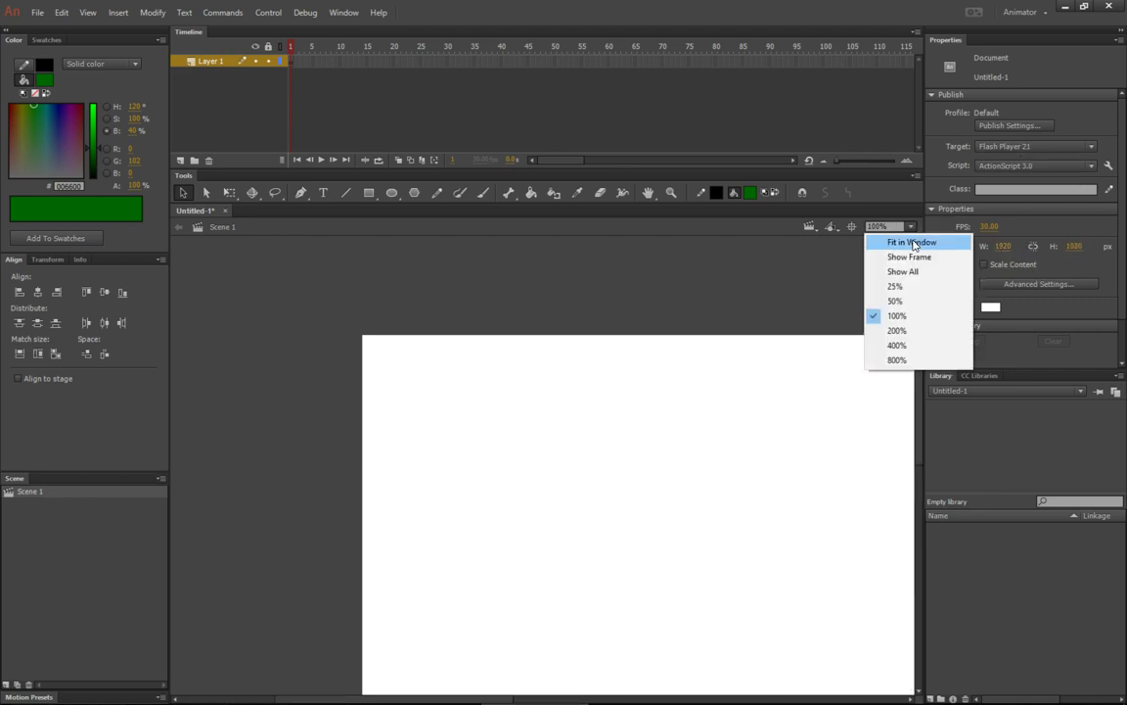
left_click(895, 242)
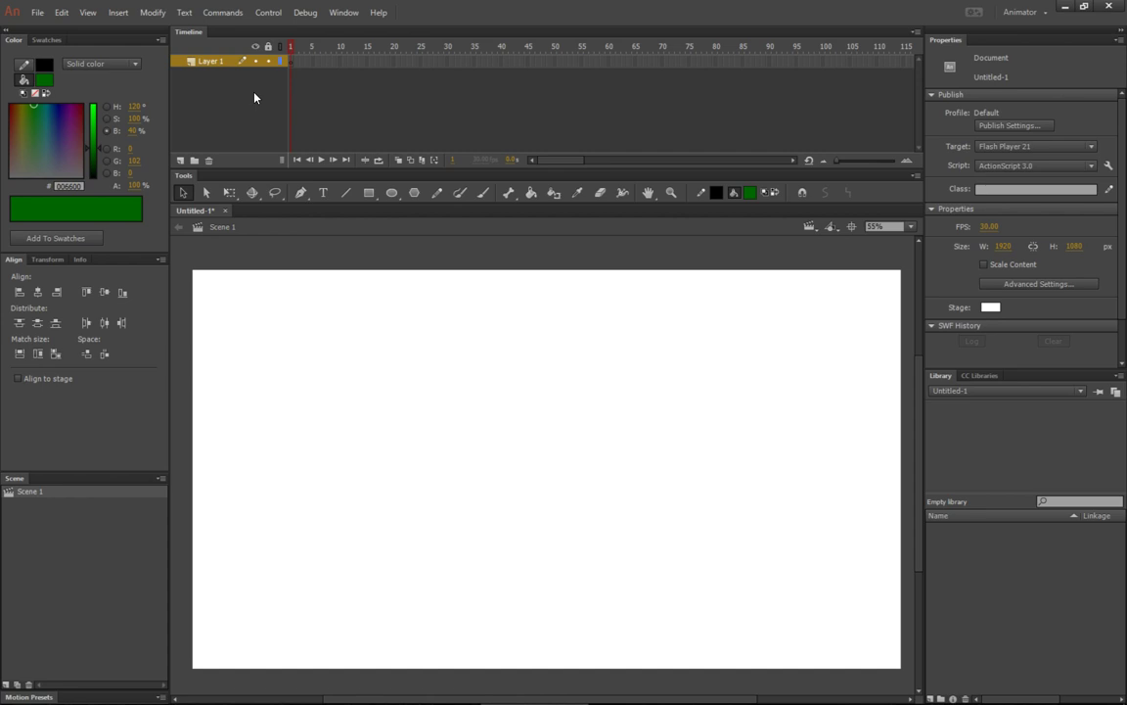
left_click(367, 194)
left_click_drag(215, 291, 302, 377)
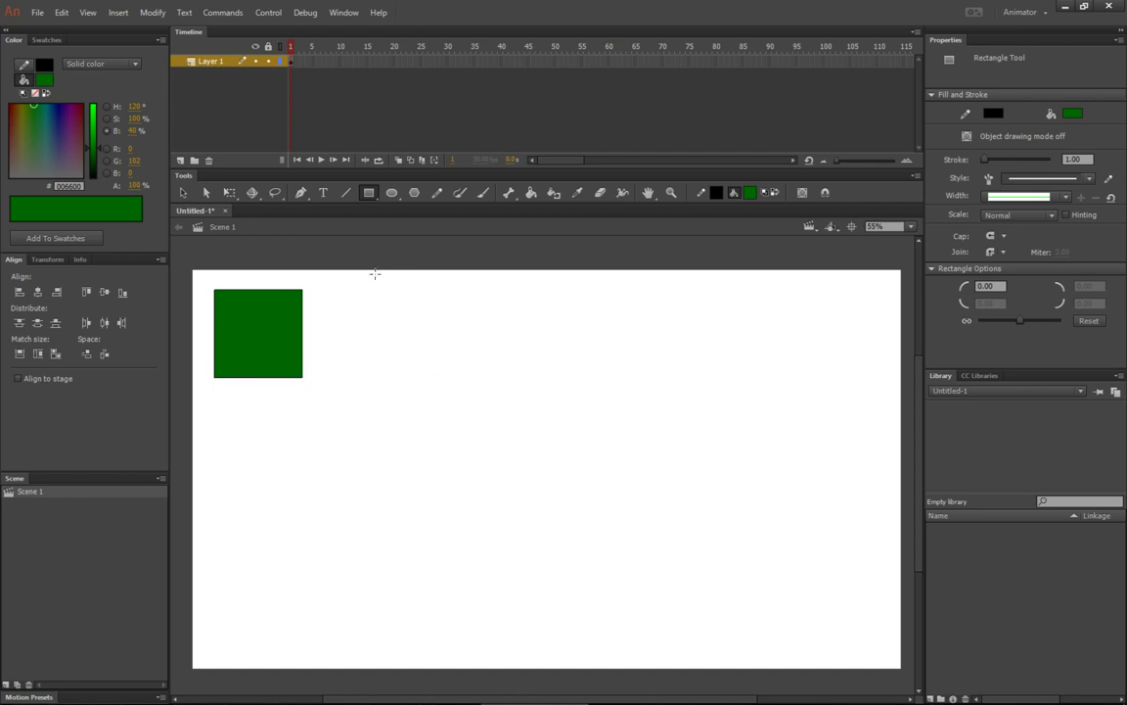
left_click(182, 192)
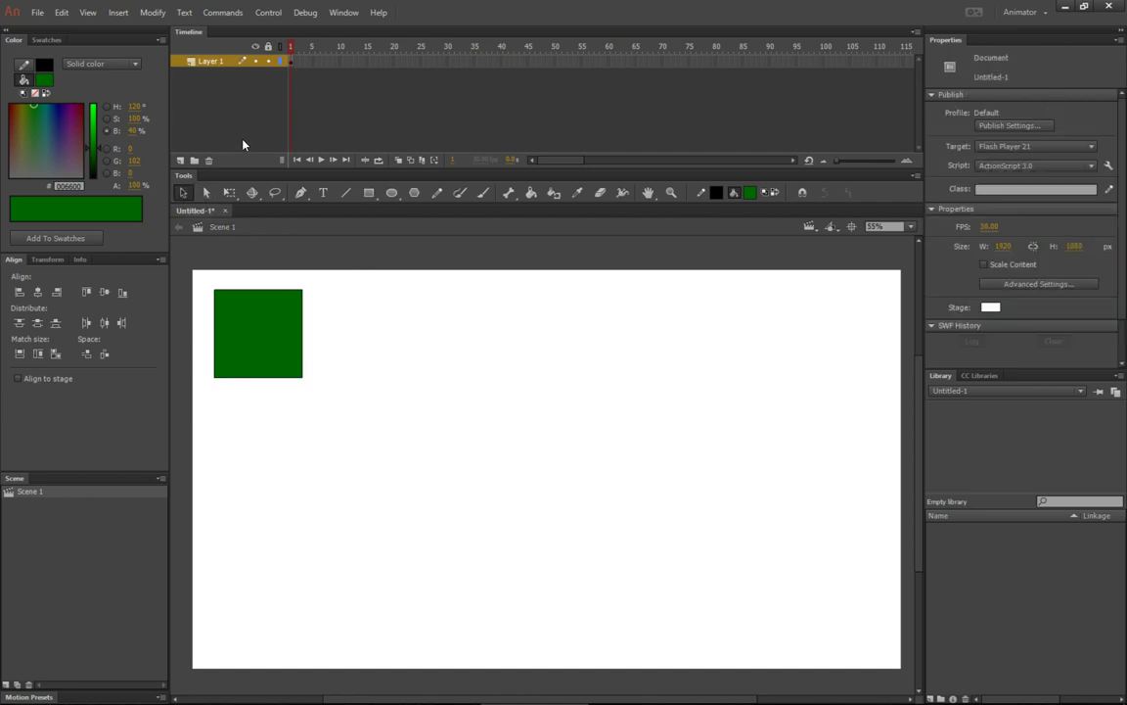
Add a second layer, and rename and lock the square's layer as "green square".
left_click(180, 160)
double_click(209, 72)
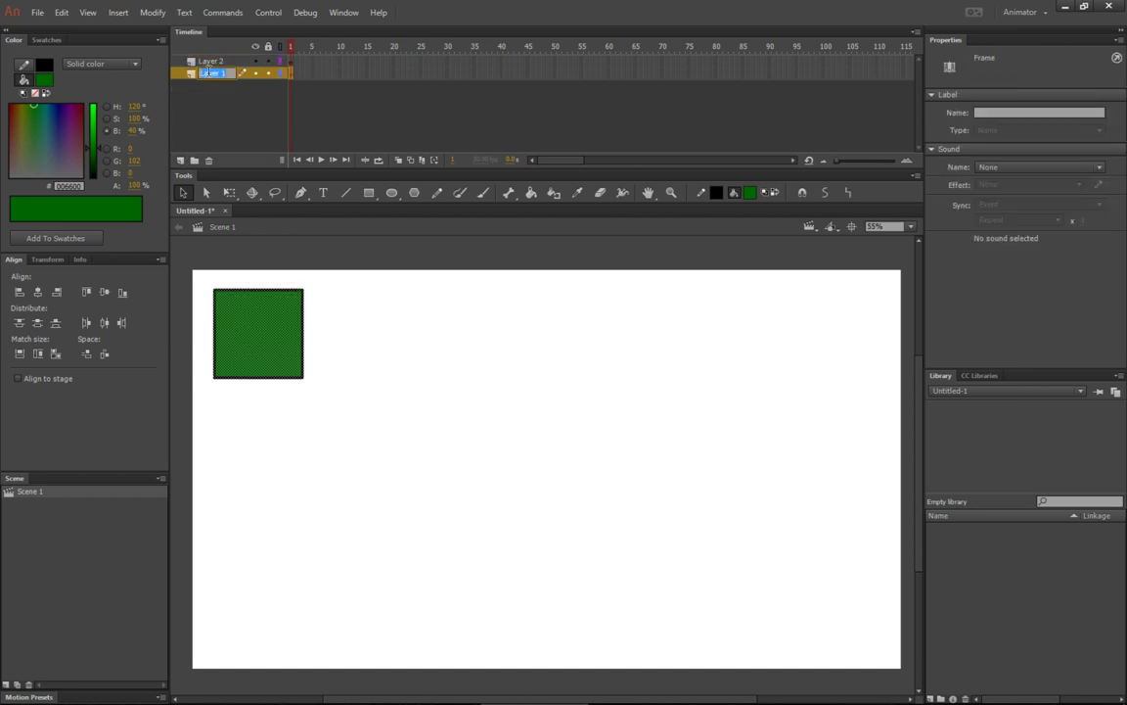
type("green sq")
key("Return")
Draw a blue (#0000FF) circle near the stage's upper-right corner on Layer 2.
left_click(220, 61)
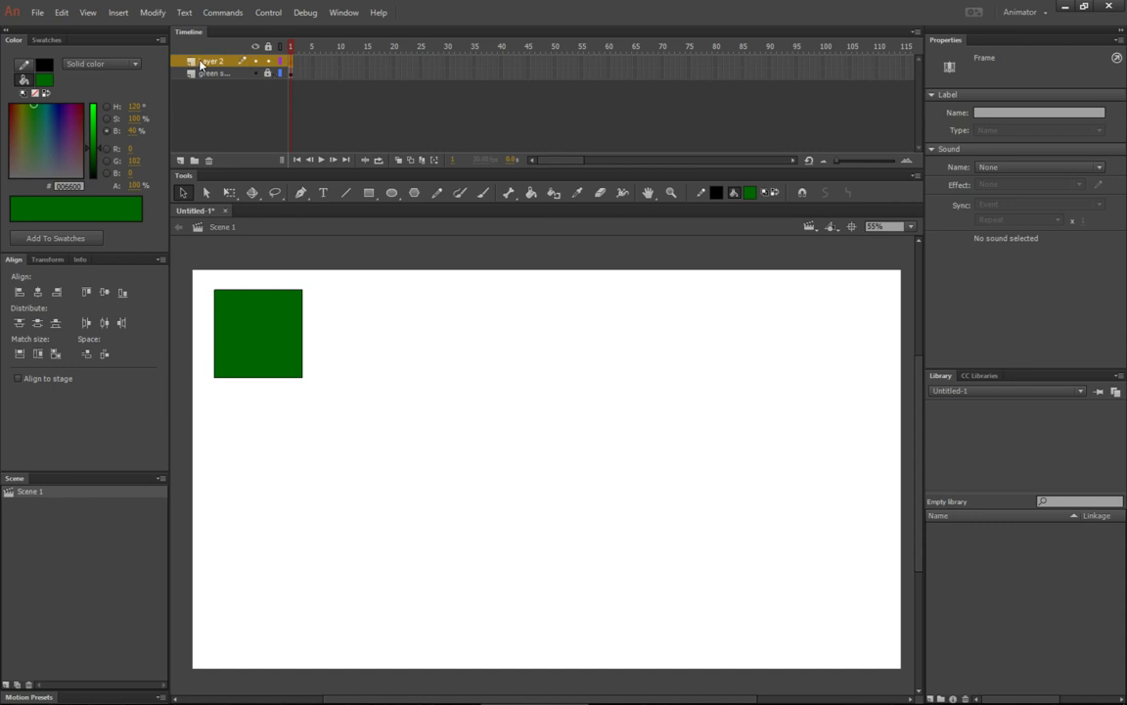
left_click(391, 193)
left_click(750, 192)
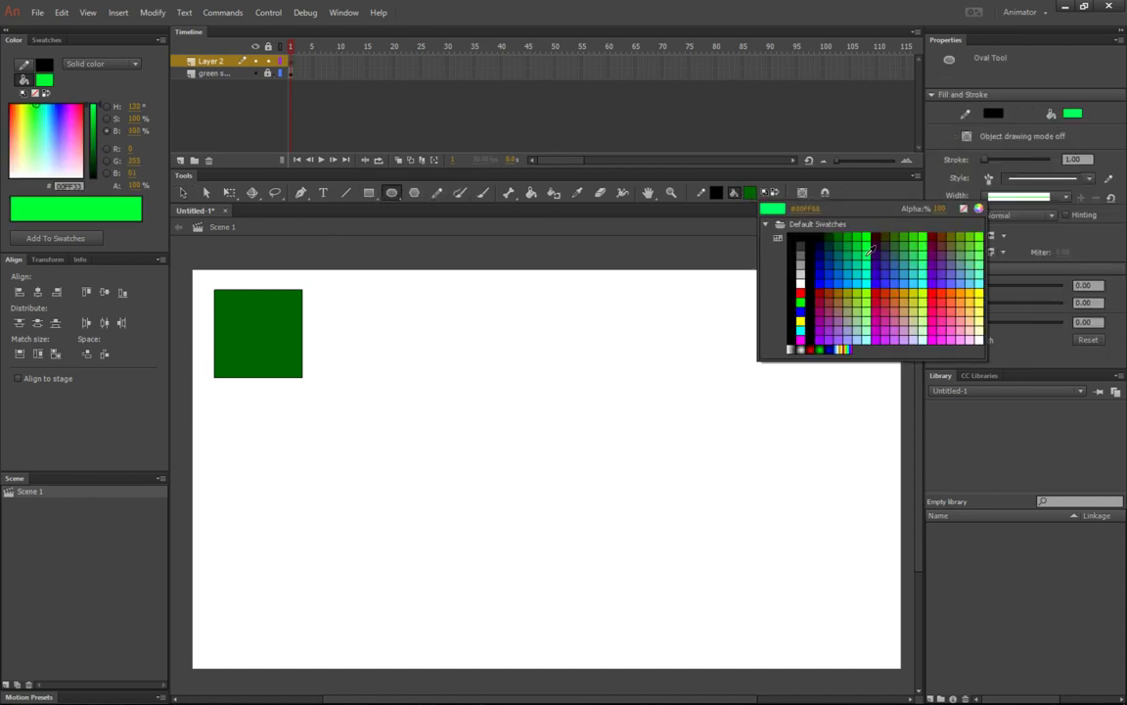
left_click(800, 311)
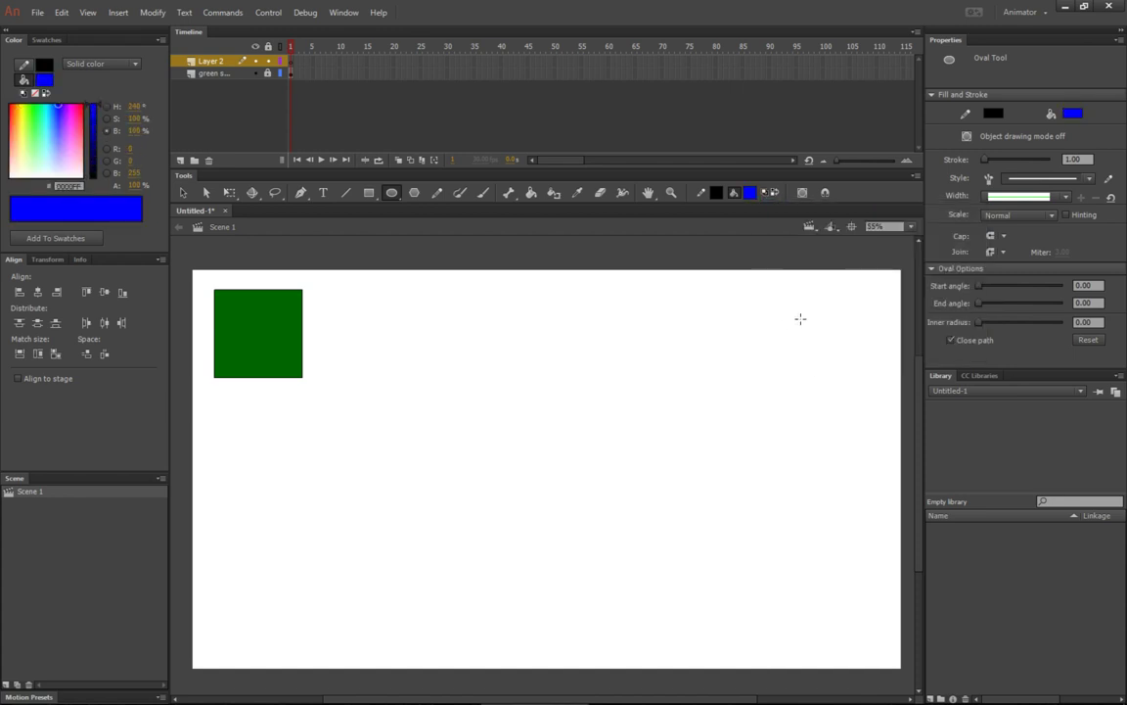
left_click_drag(801, 318, 847, 363)
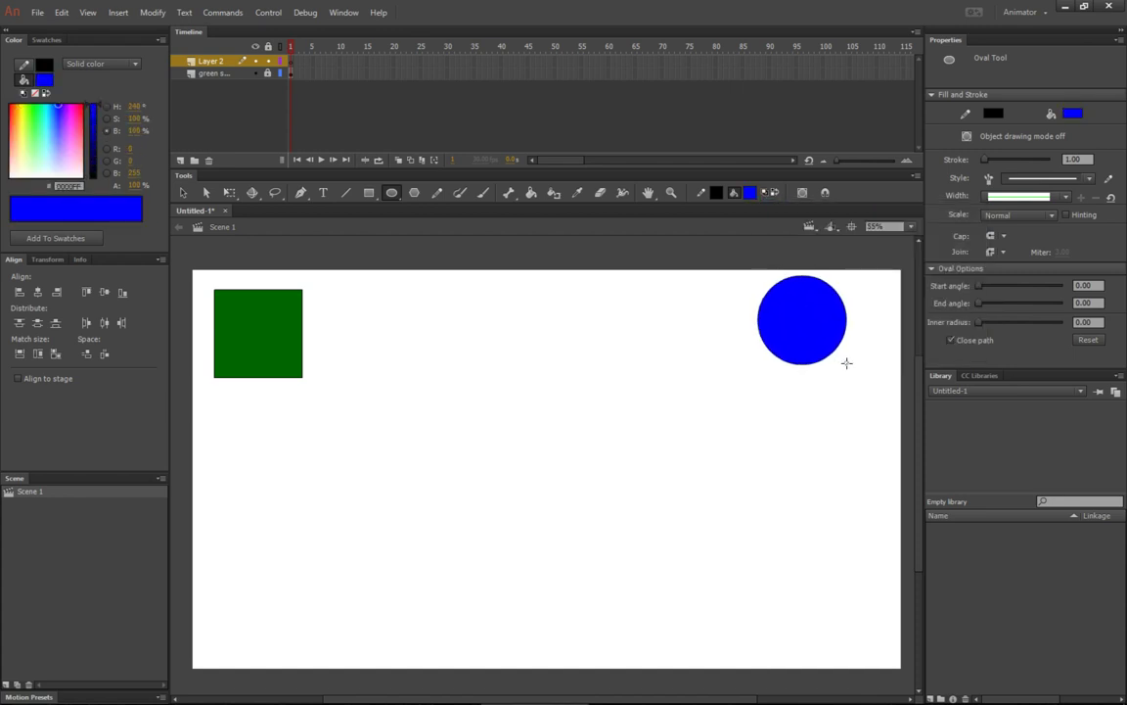
left_click(184, 192)
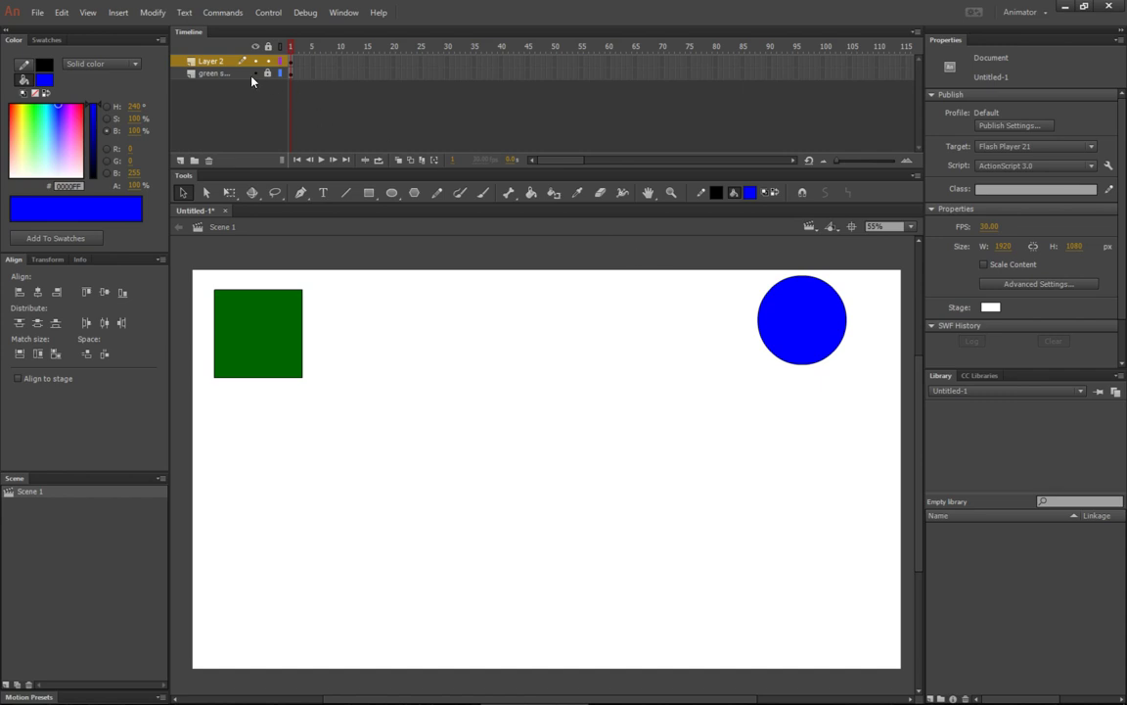
Rename Layer 2 as "blue circle" and lock it.
double_click(213, 61)
type("blue circe")
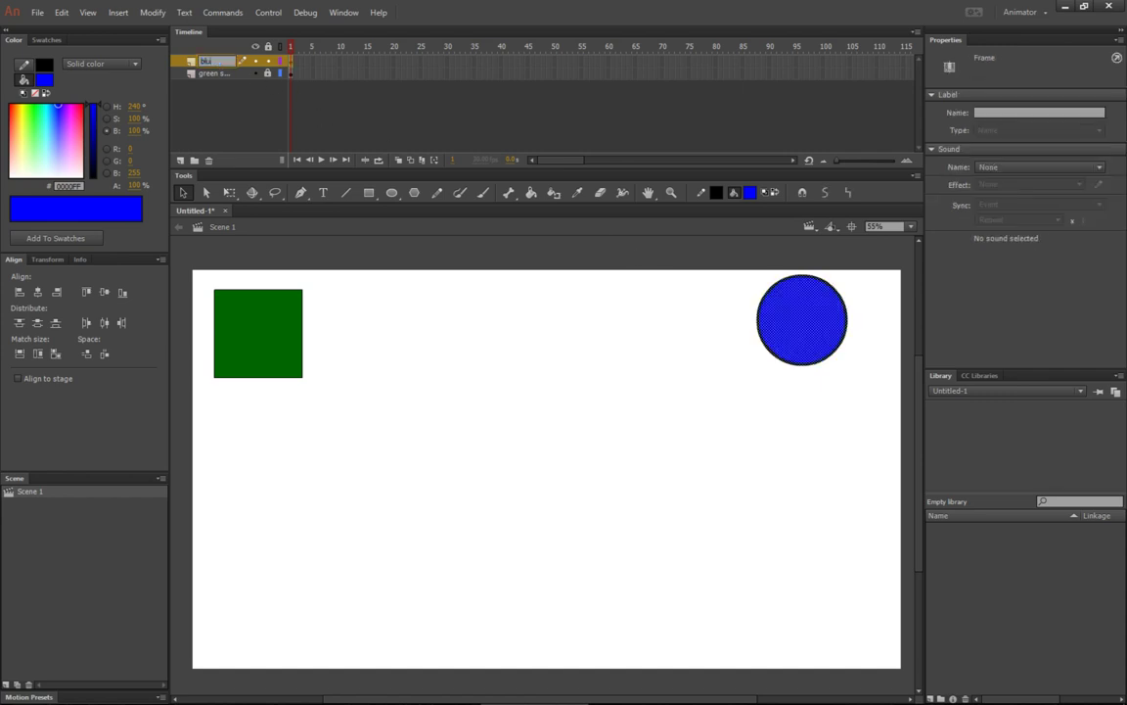
key("BackSpace")
key("BackSpace")
type("le")
key("Return")
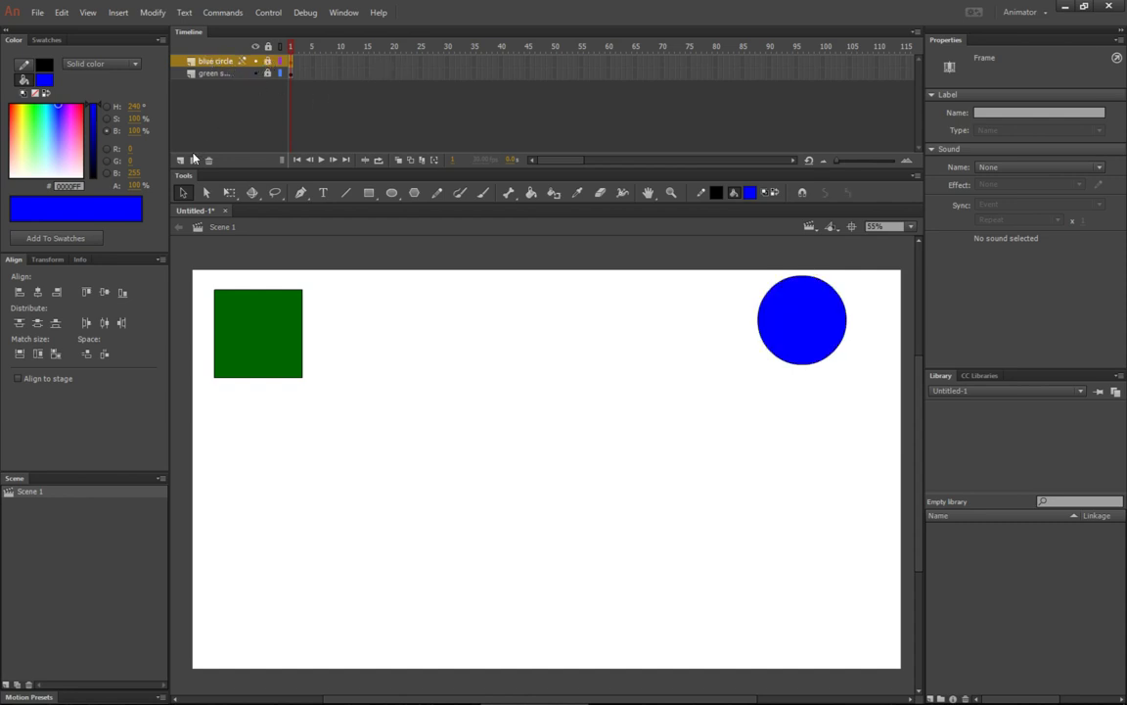
Add a third layer and draw a wide red (#FF0000) rectangle near the stage's lower-right corner.
left_click(180, 160)
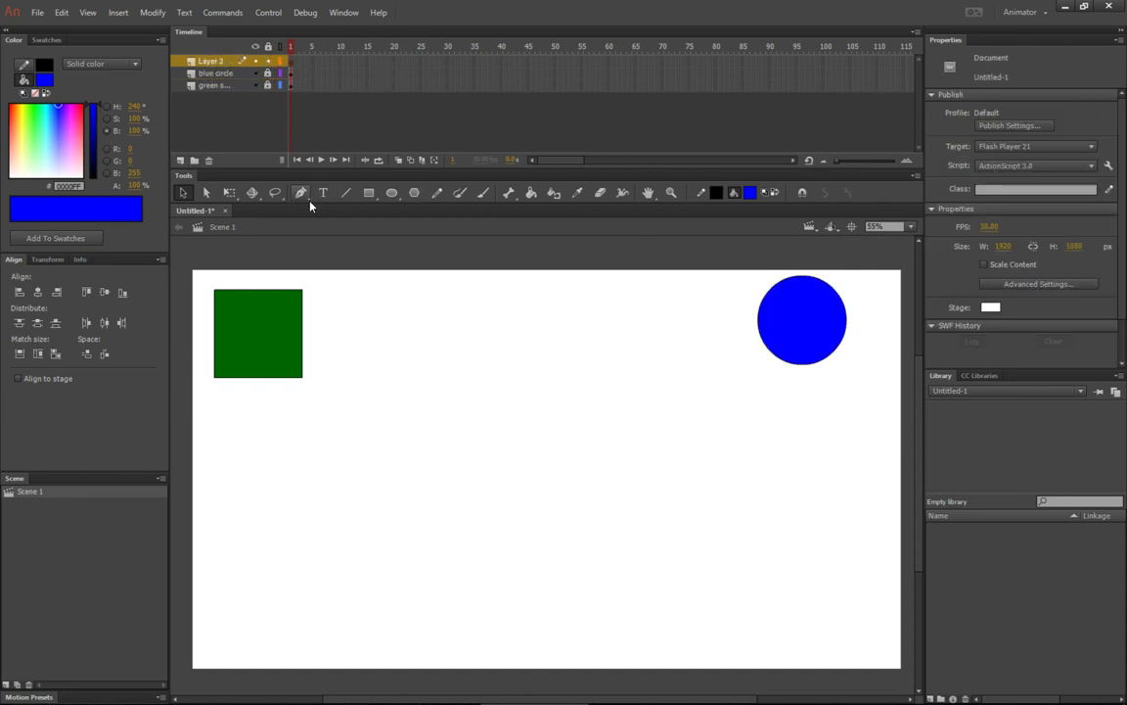
left_click(369, 194)
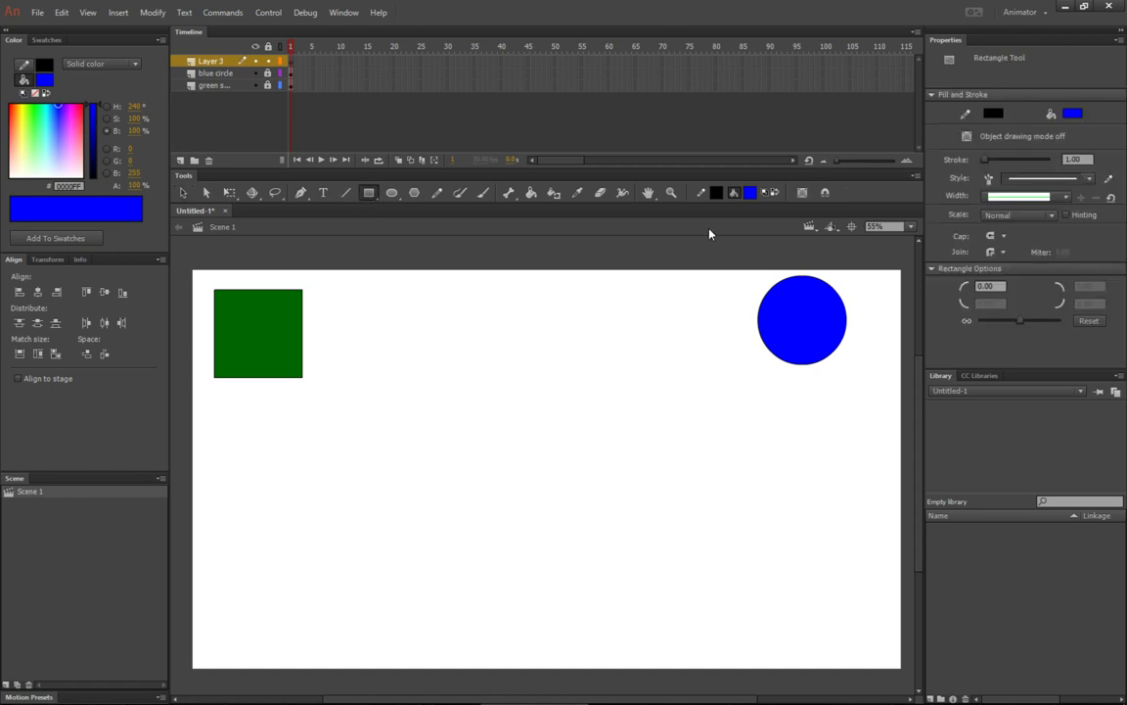
left_click(751, 193)
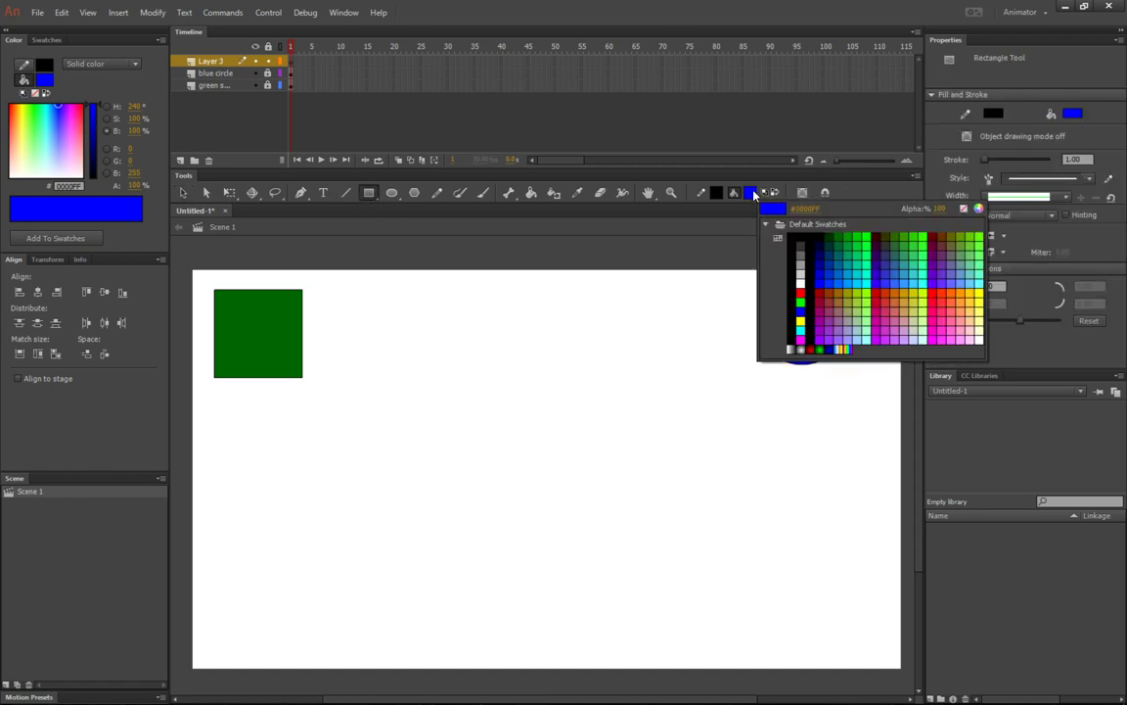
left_click(800, 293)
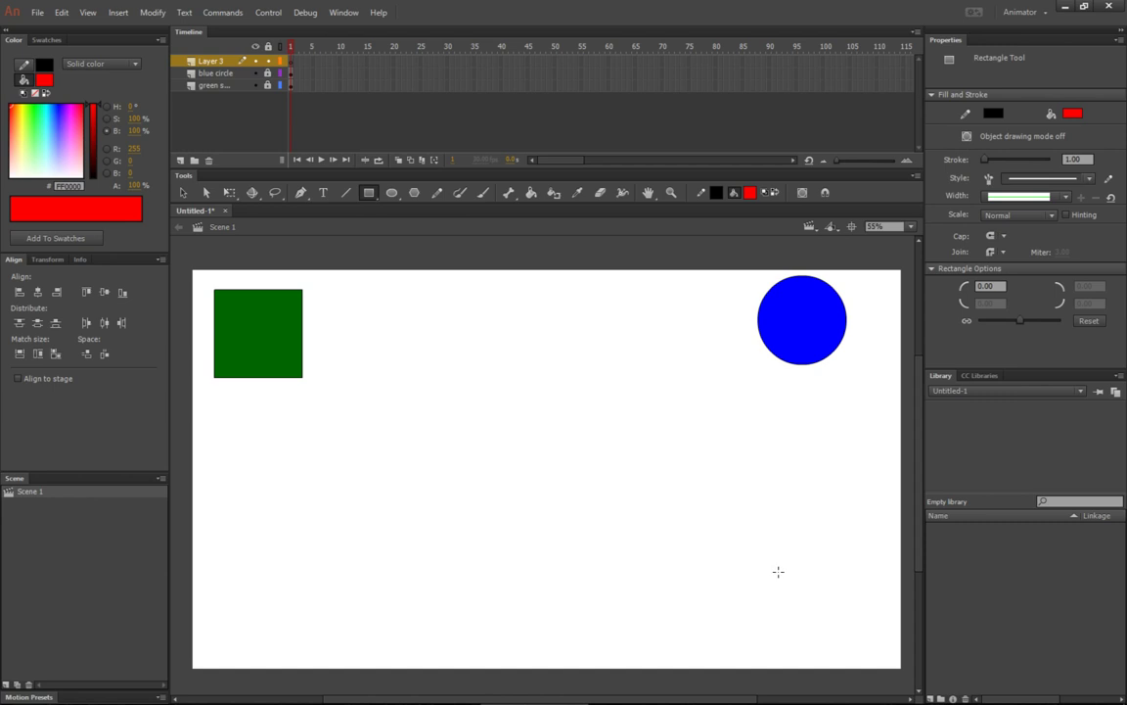
mouse_move(689, 559)
left_mouse_down()
mouse_move(855, 631)
mouse_move(885, 631)
left_mouse_up()
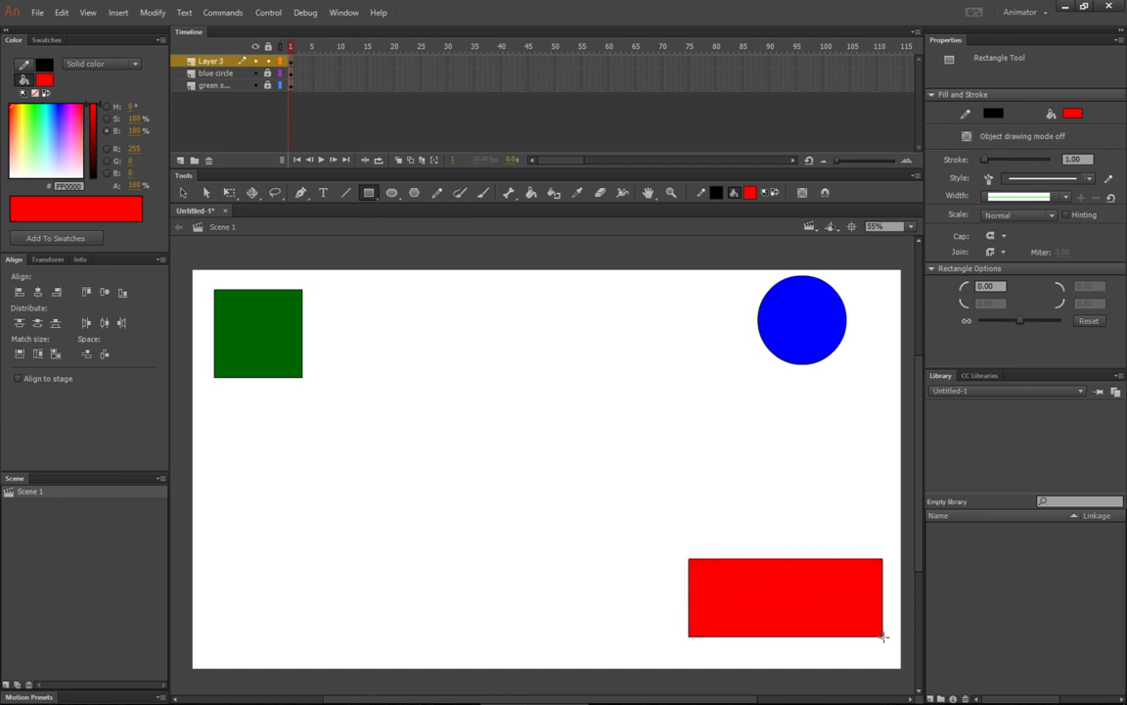
key("v")
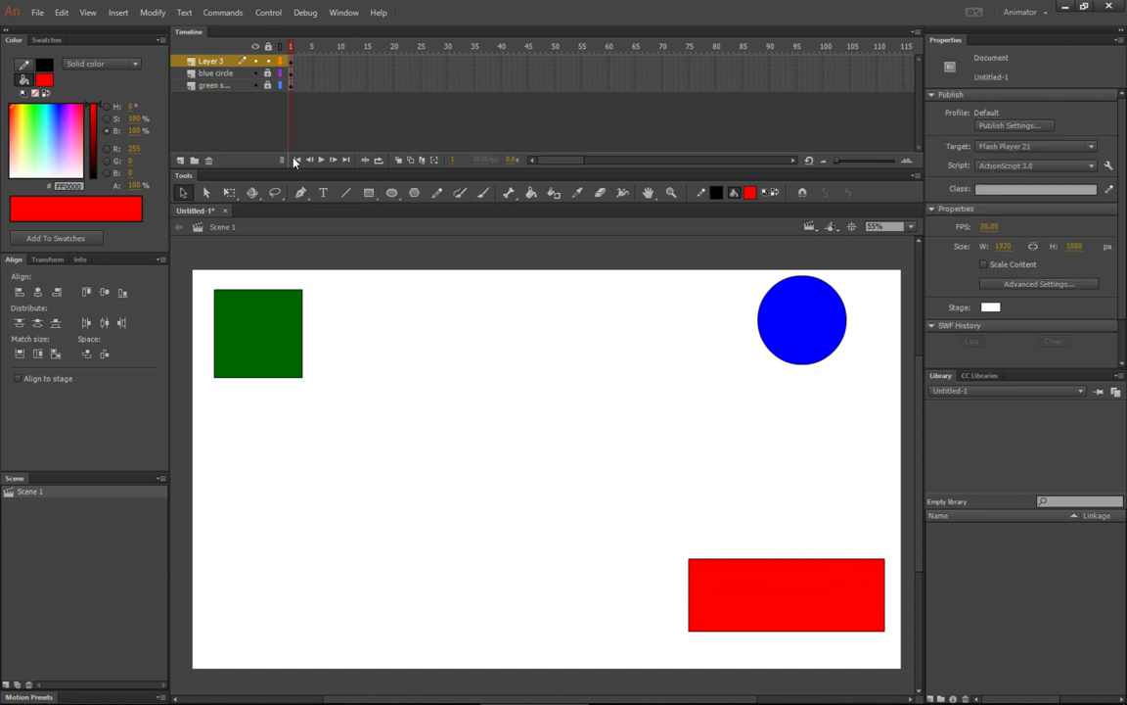
Rename Layer 3 as "red rectangle" and lock it.
double_click(207, 59)
type("red rectang")
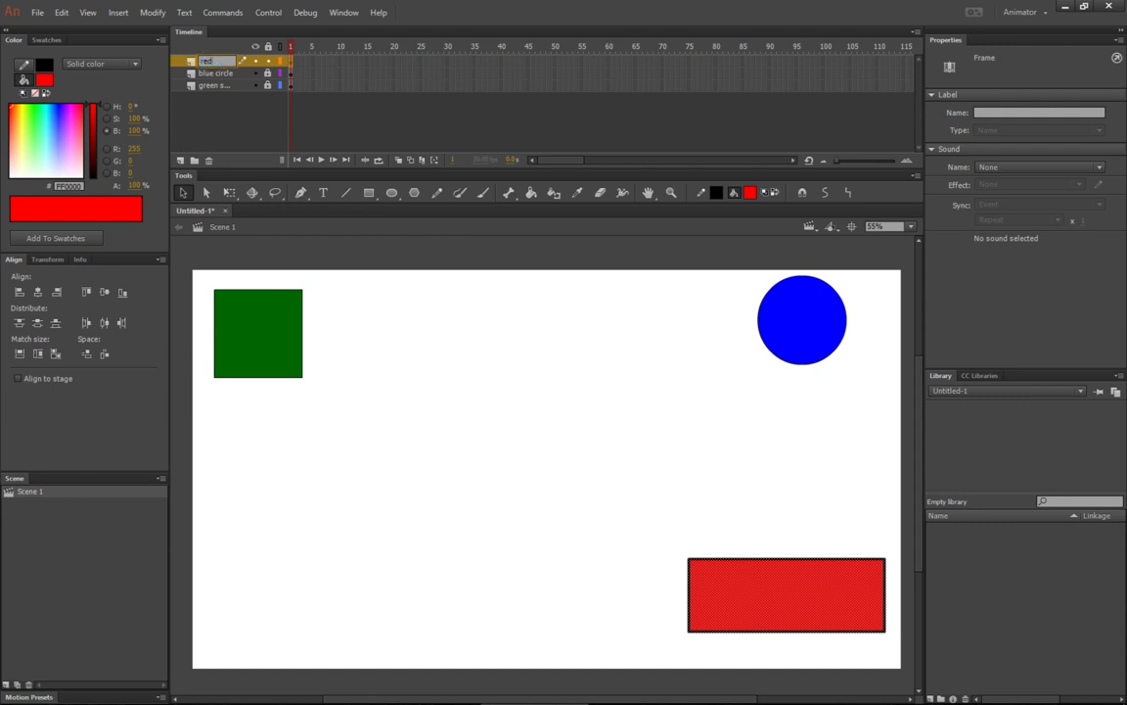
key("Return")
left_click(268, 61)
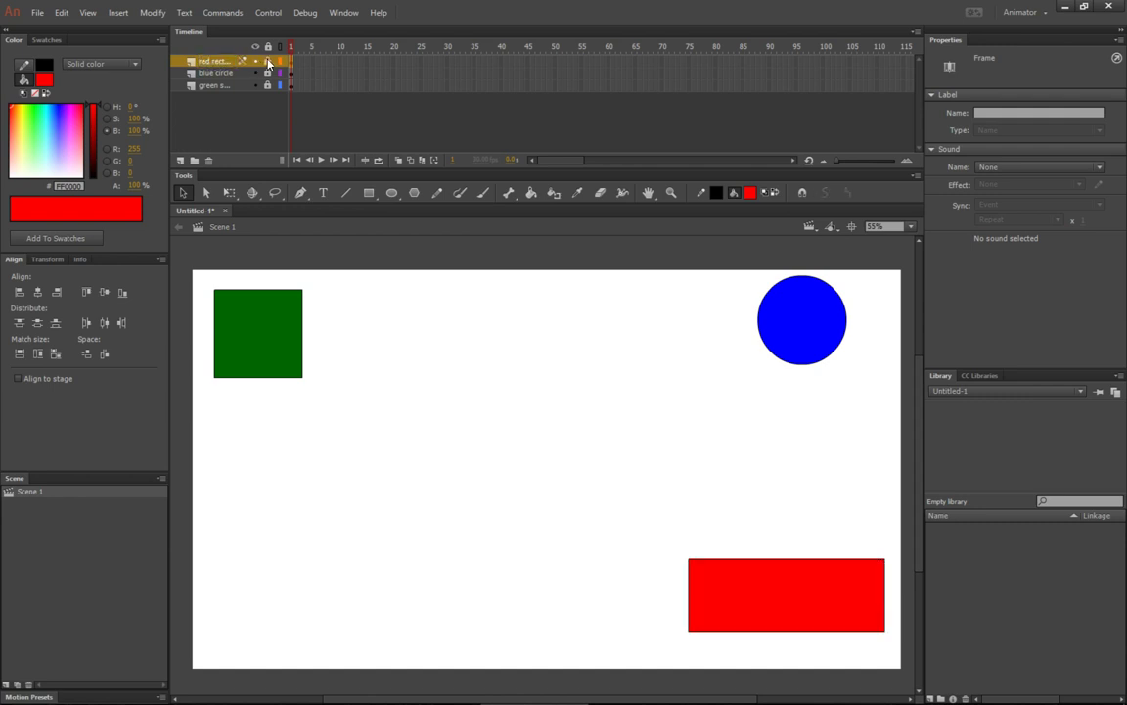
Add a fourth layer and draw a wide turquoise (#00FFFF) oval in the lower-left area of the stage.
left_click(180, 160)
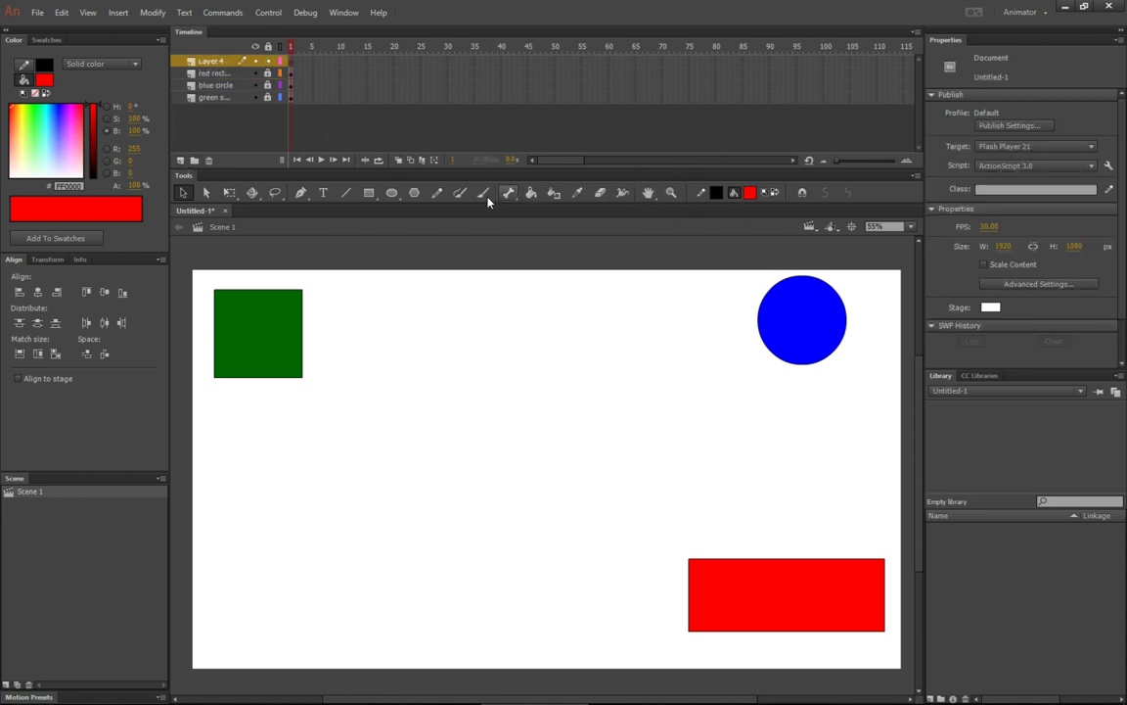
left_click(392, 193)
left_click(751, 192)
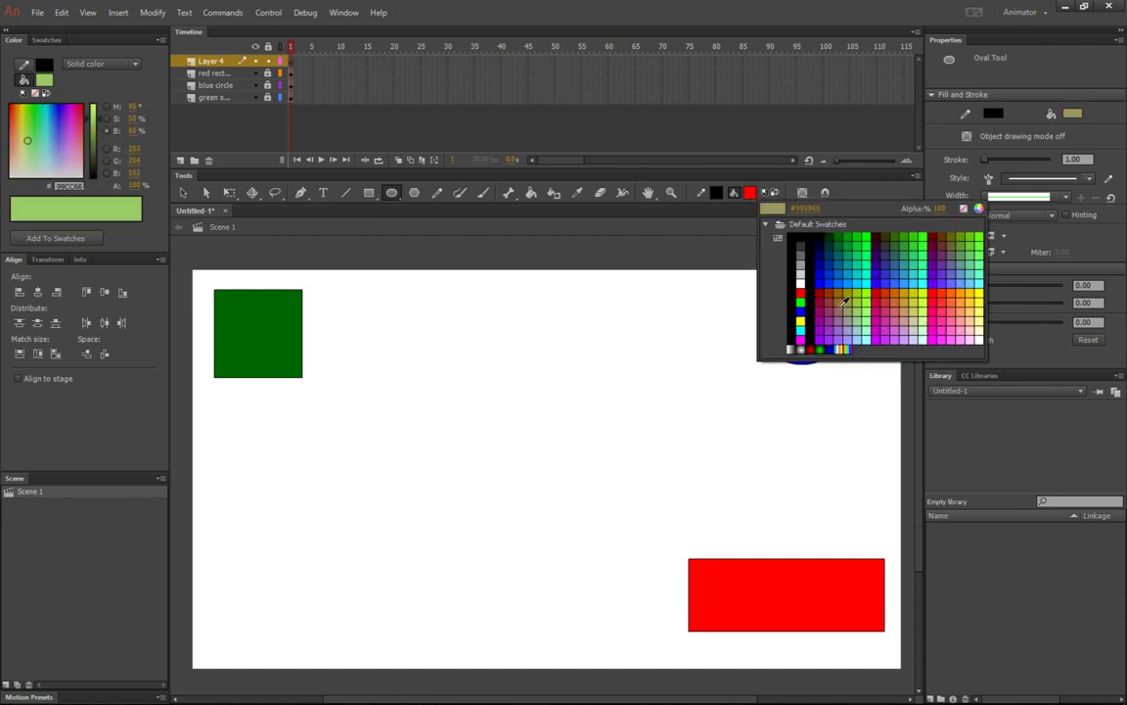
left_click(801, 327)
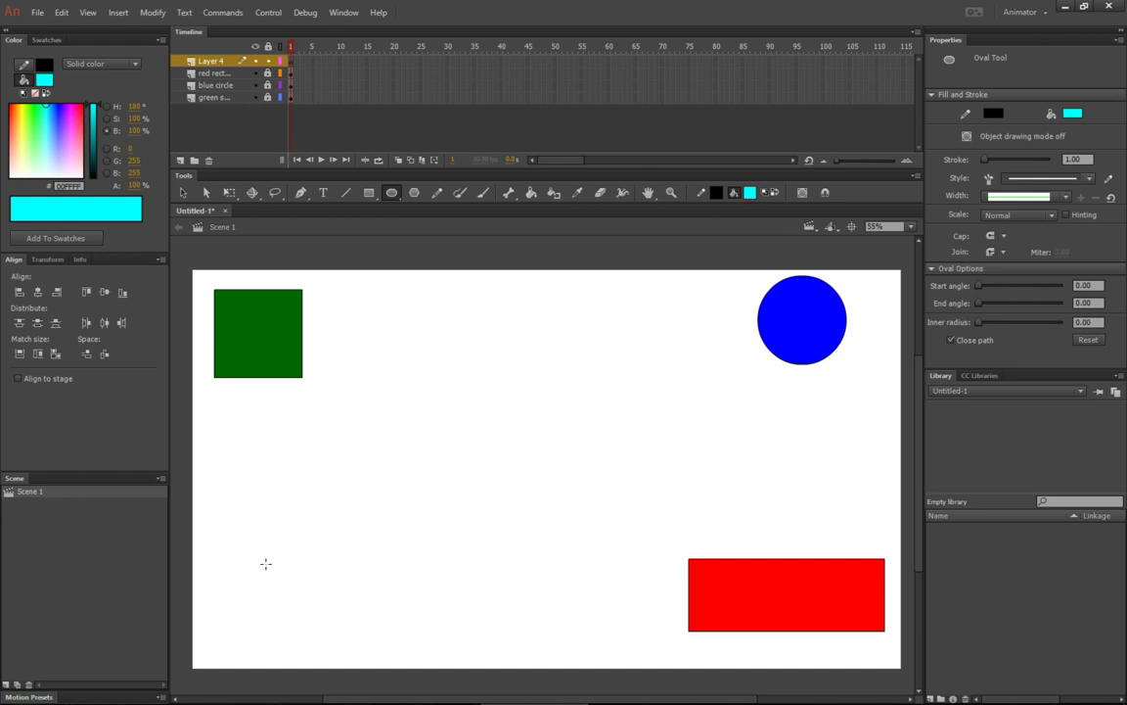
left_click_drag(264, 563, 433, 625)
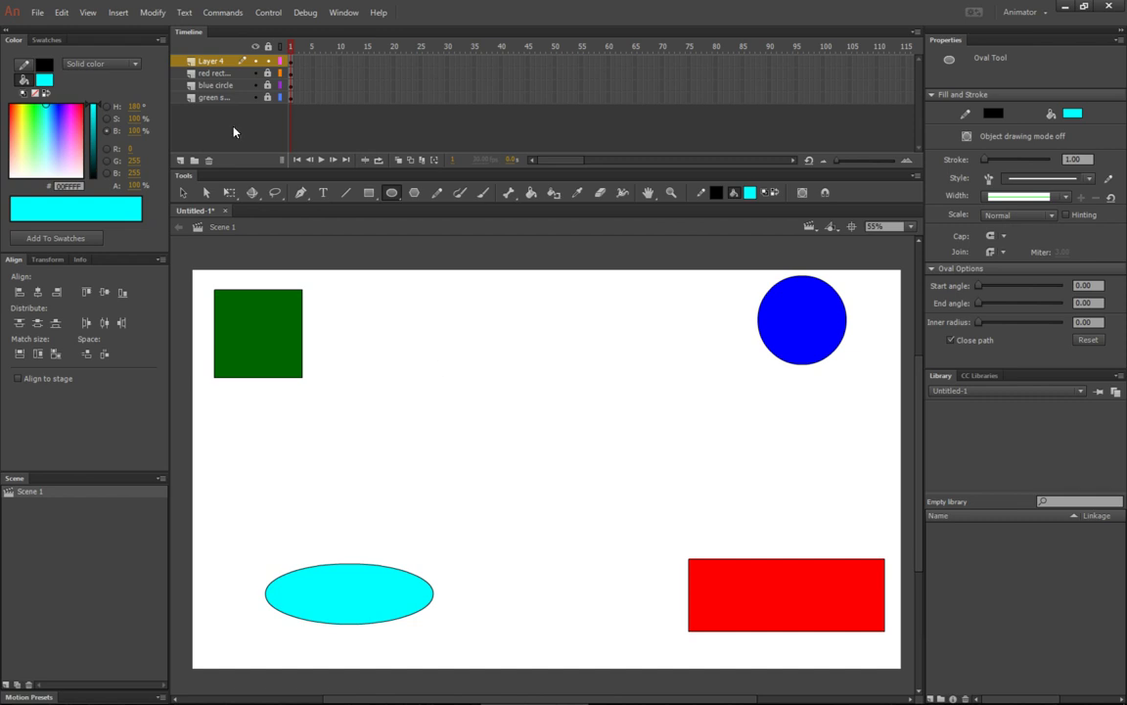
Rename Layer 4 as "turquoise oval".
left_click(209, 61)
double_click(209, 61)
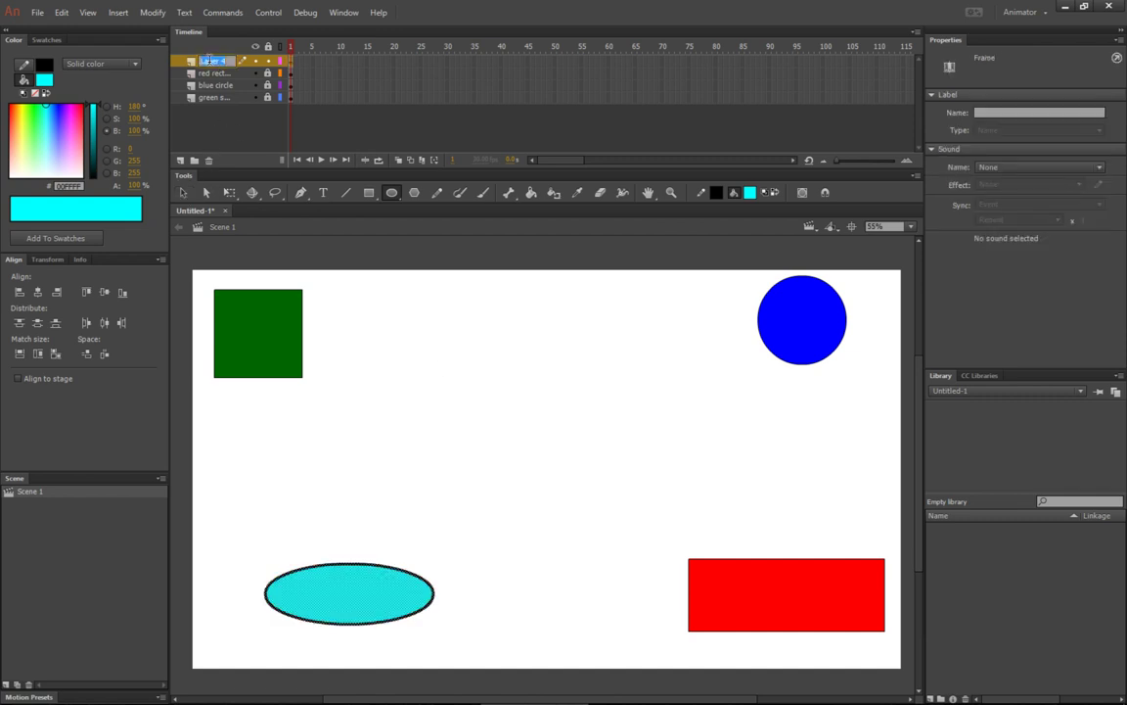
type("tur")
type("quois")
type("e oval")
key("Return")
Unlock the layers and insert frames up to frame 90 on all four of them.
key("ctrl+a")
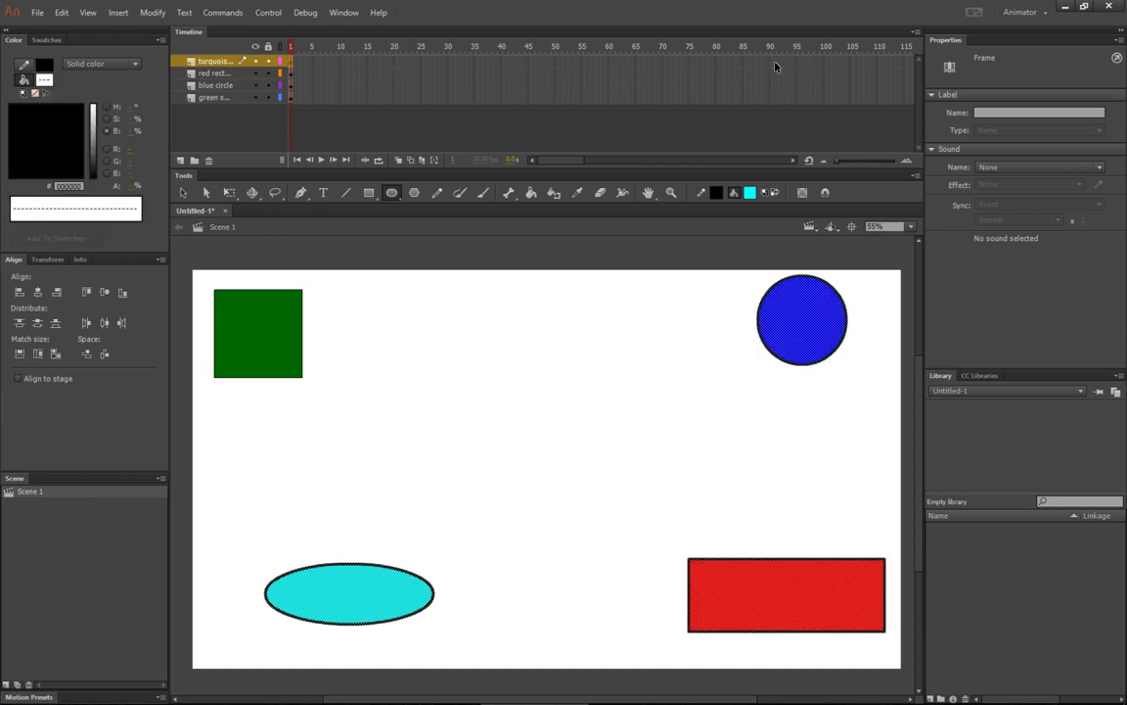
left_click_drag(770, 60, 772, 102)
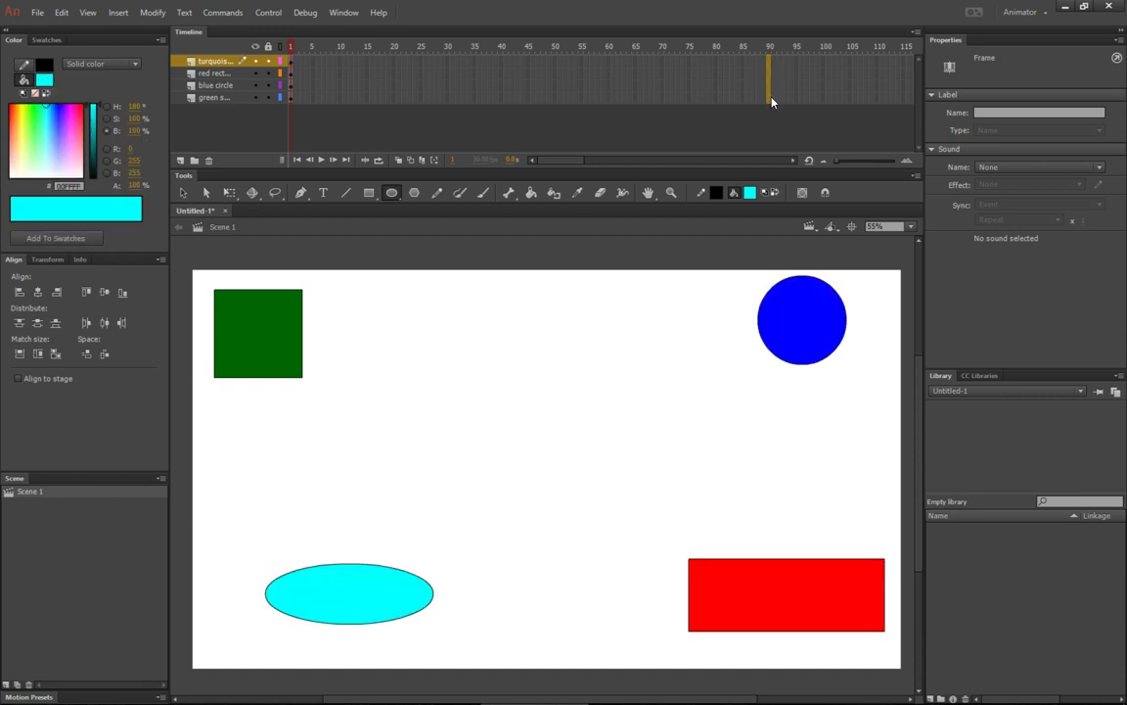
key("F6")
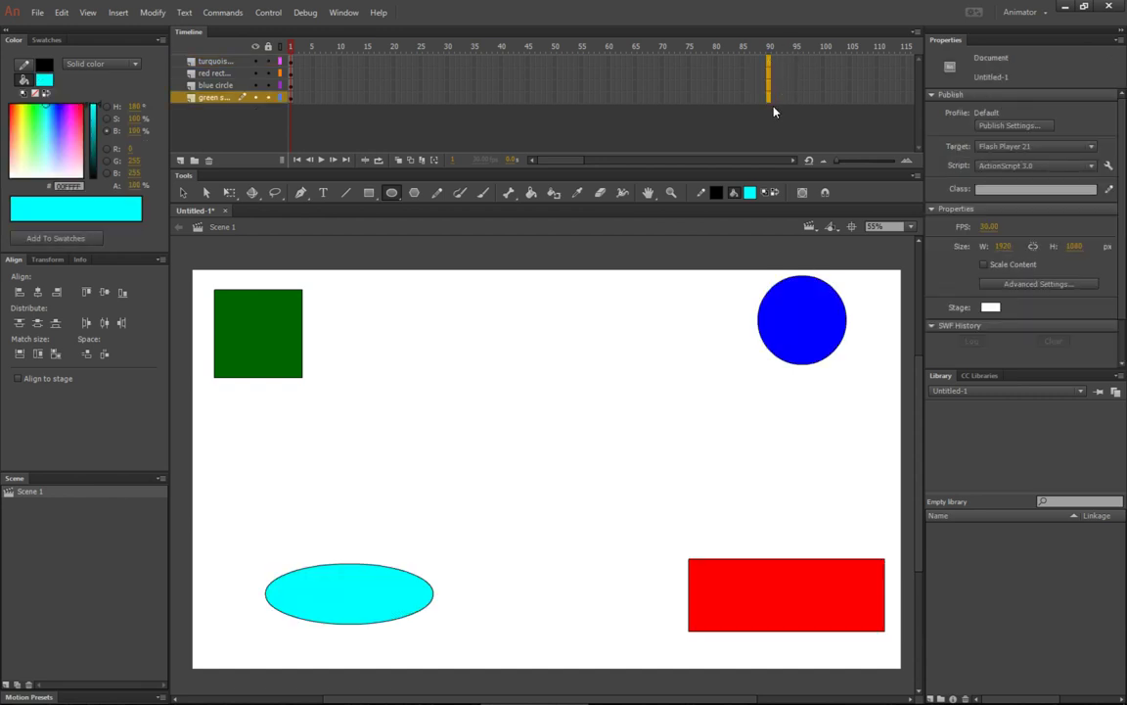
right_click(773, 103)
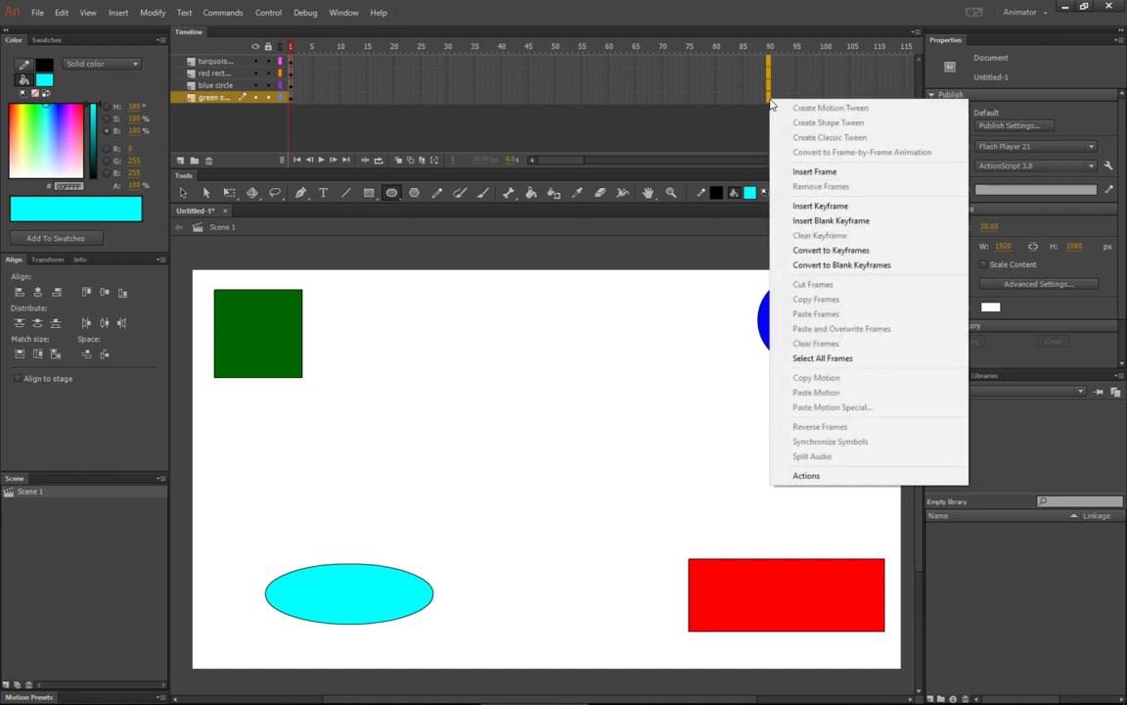
left_click(815, 171)
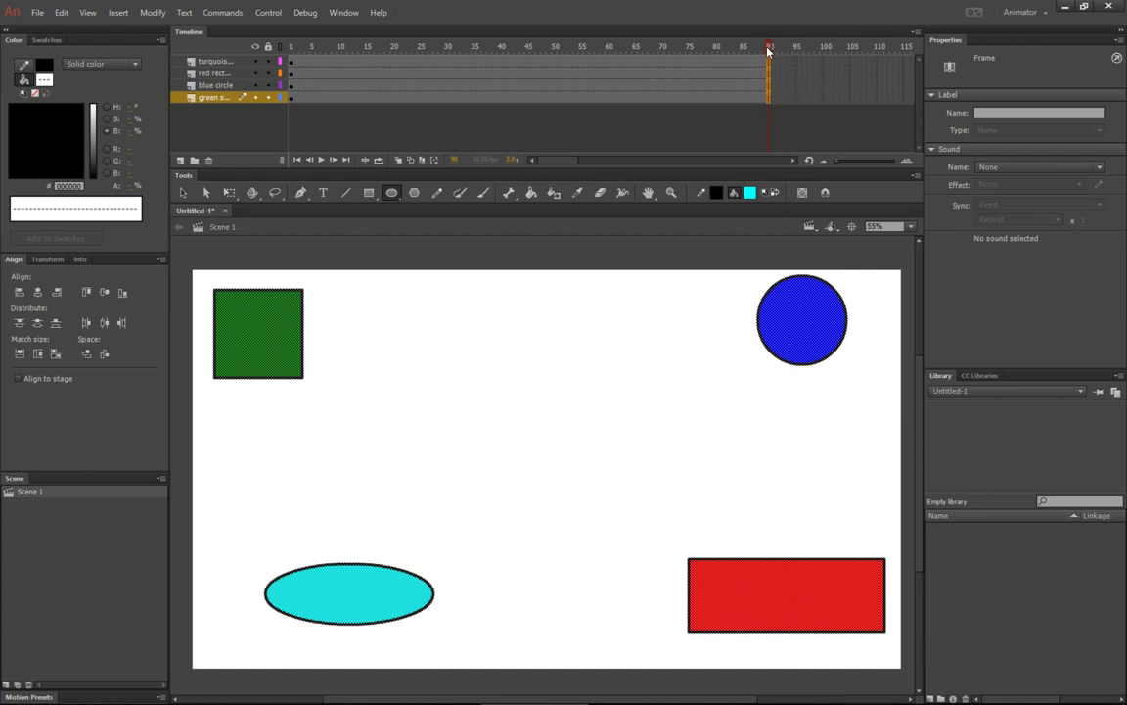
Remove the last frames before frame 90 from the green square layer and clear the selection.
left_click_drag(710, 98, 770, 98)
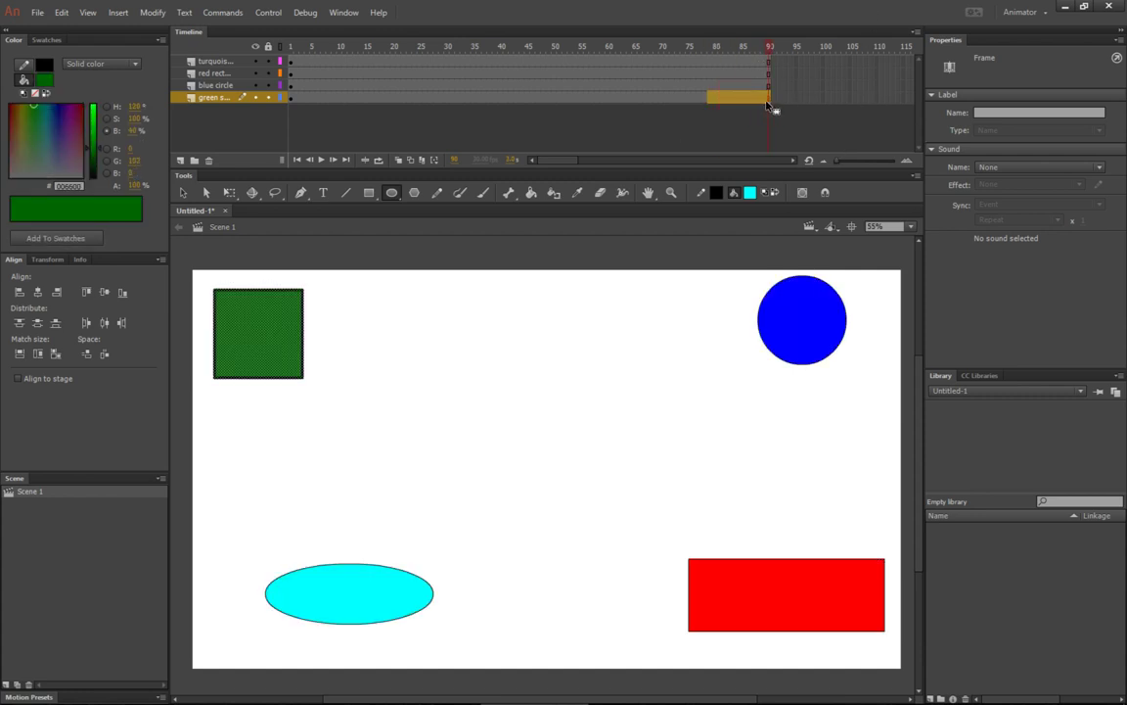
right_click(741, 101)
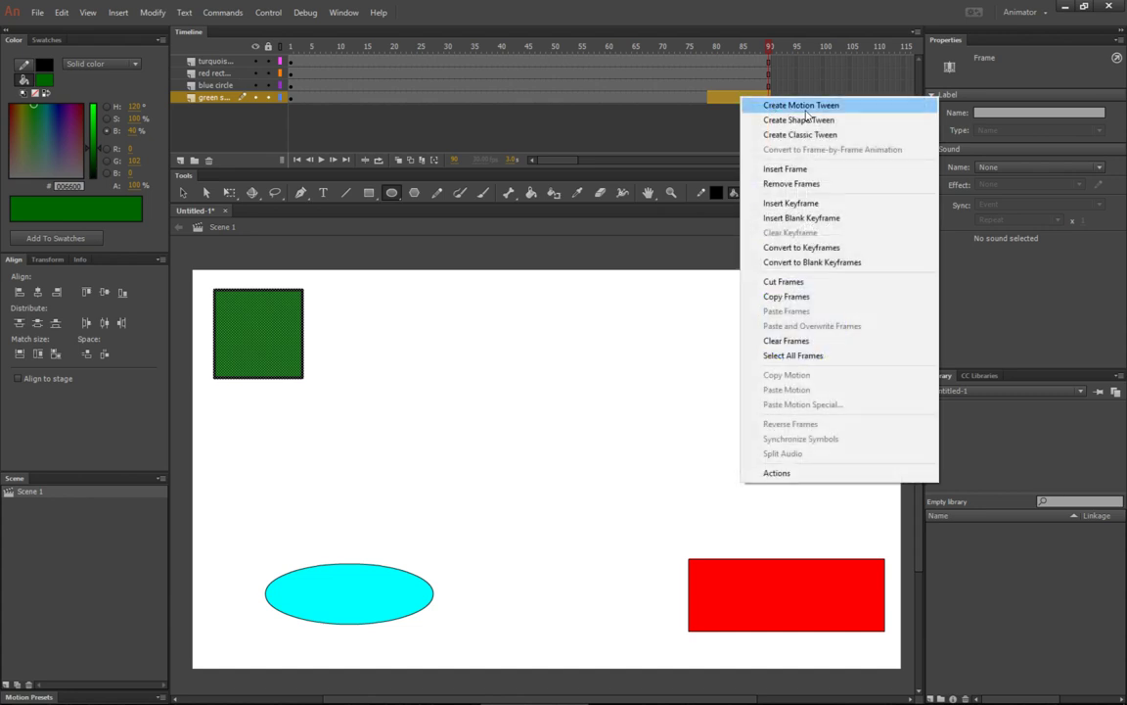
left_click(822, 182)
left_click_drag(720, 59, 692, 69)
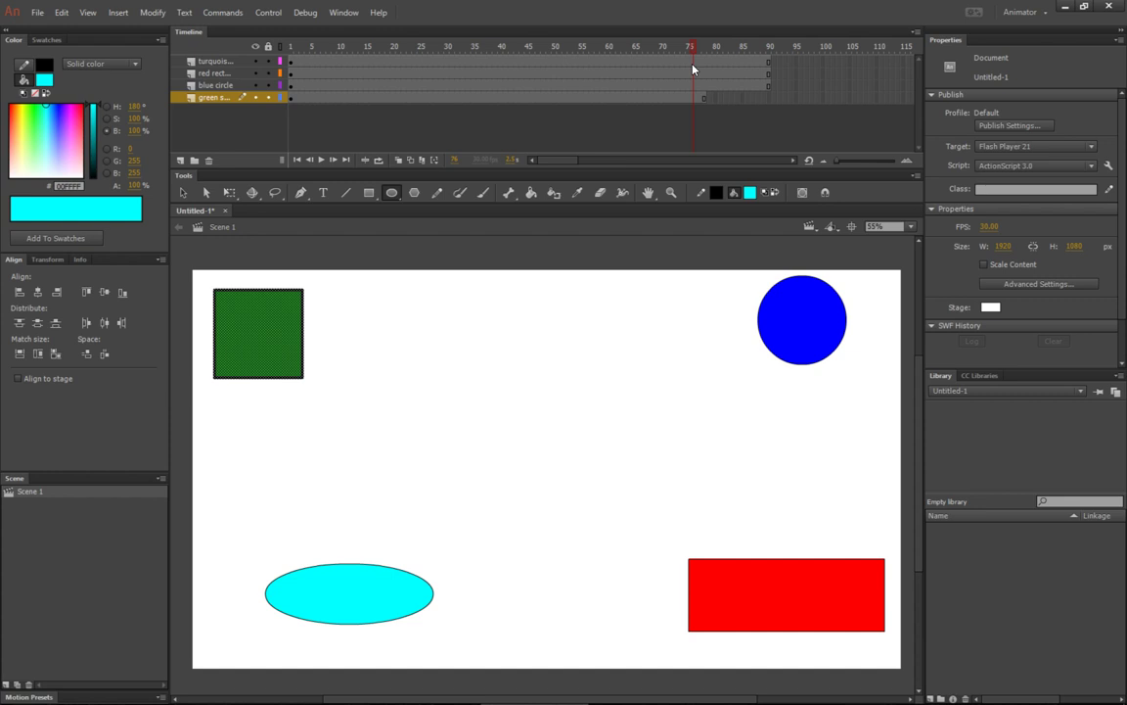
key("ctrl+shift+a")
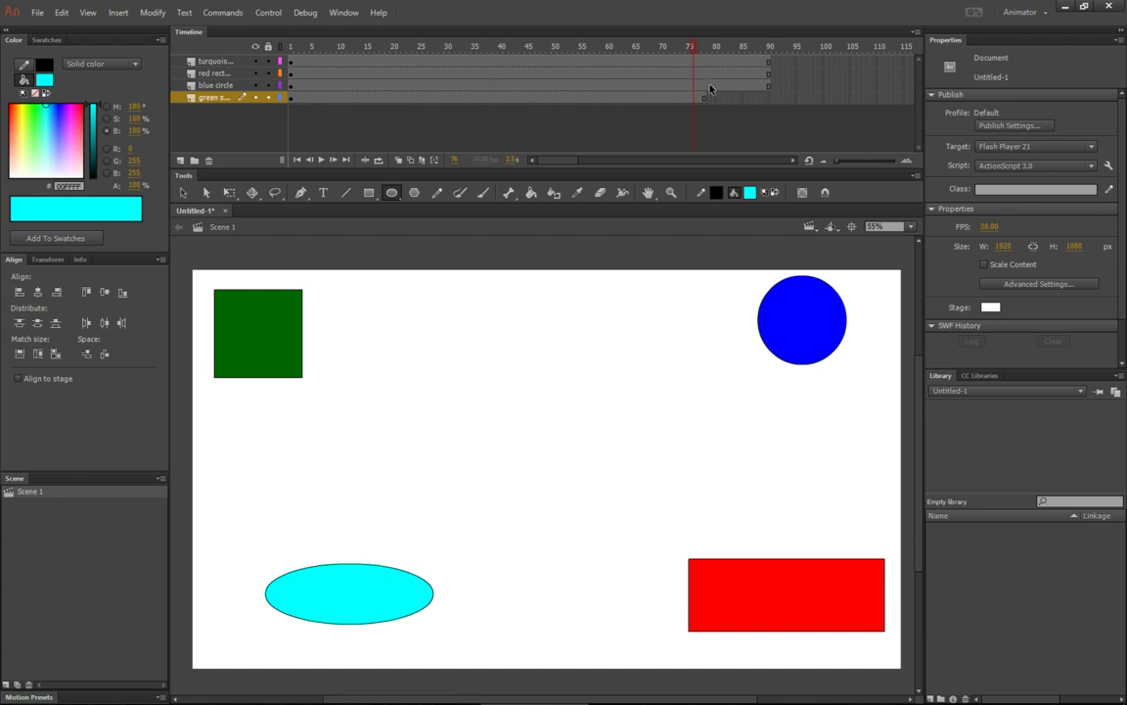
Insert frames on the green square layer back up to frame 90.
left_click(769, 98)
right_click(771, 100)
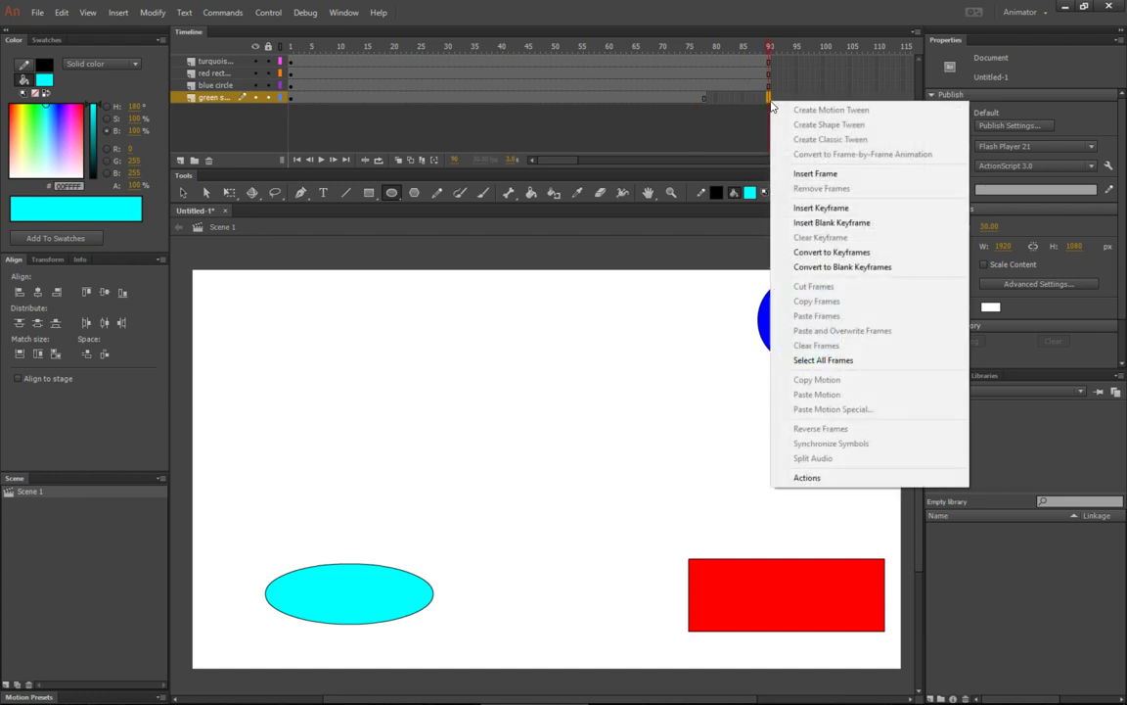
left_click(815, 173)
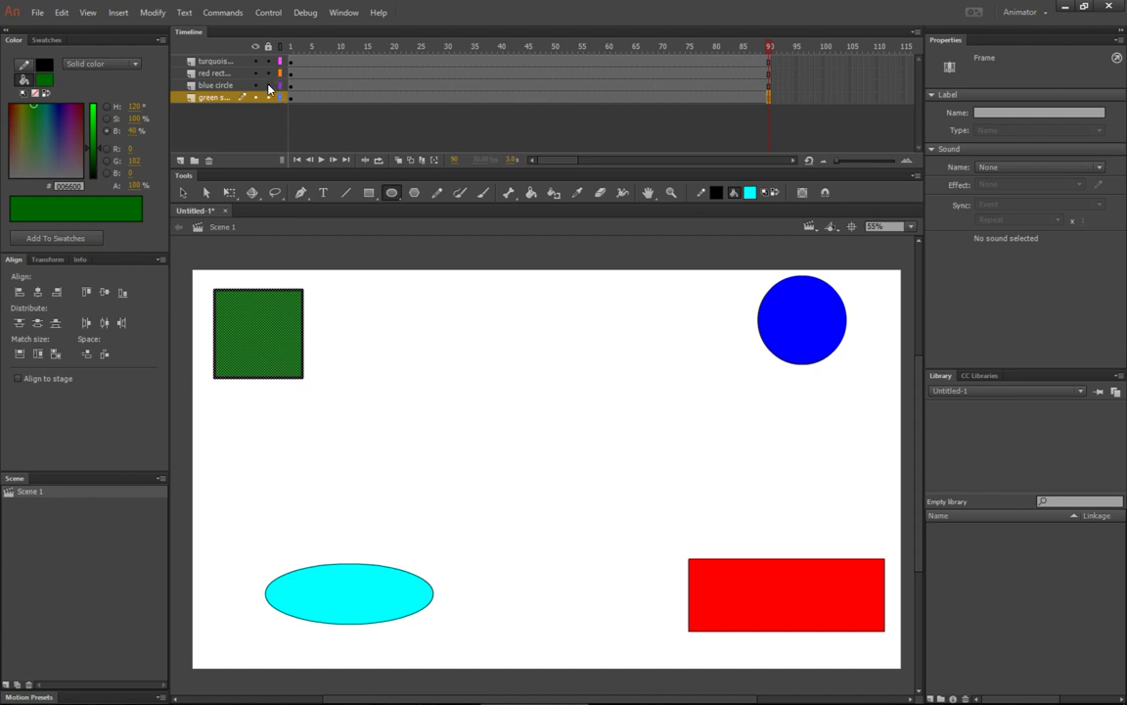
Lock the blue circle, red rectangle and turquoise oval layers and insert a keyframe at frame 90 of the green square layer.
left_click_drag(269, 86, 276, 55)
right_click(769, 104)
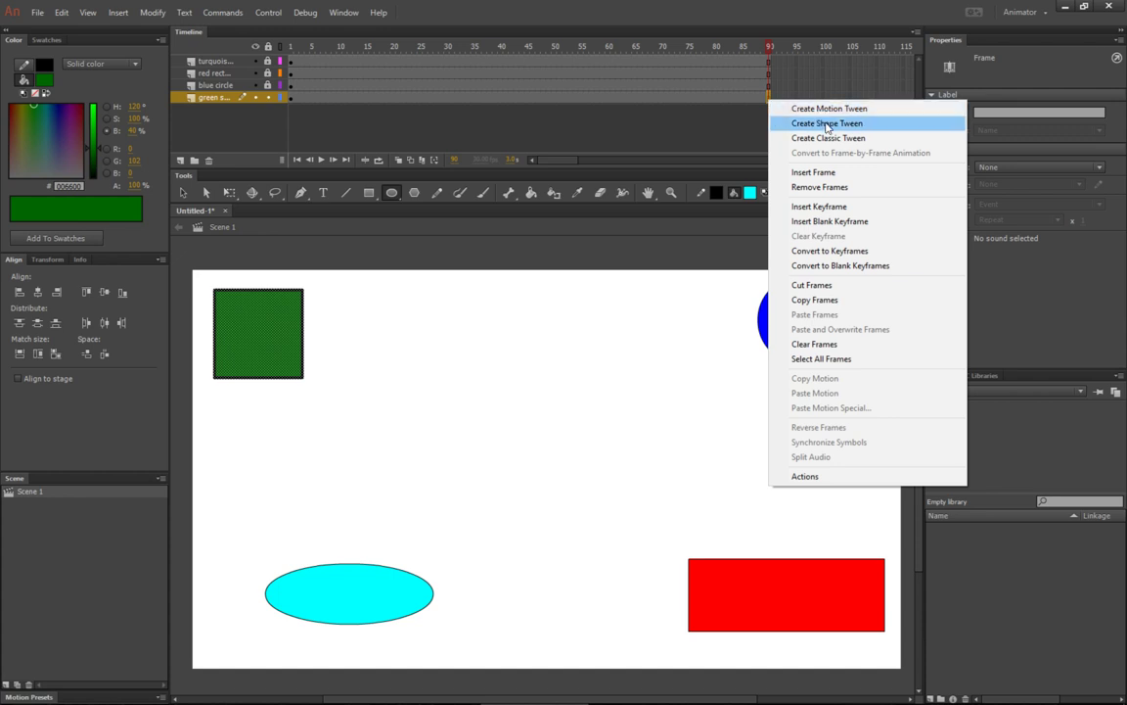
left_click(828, 221)
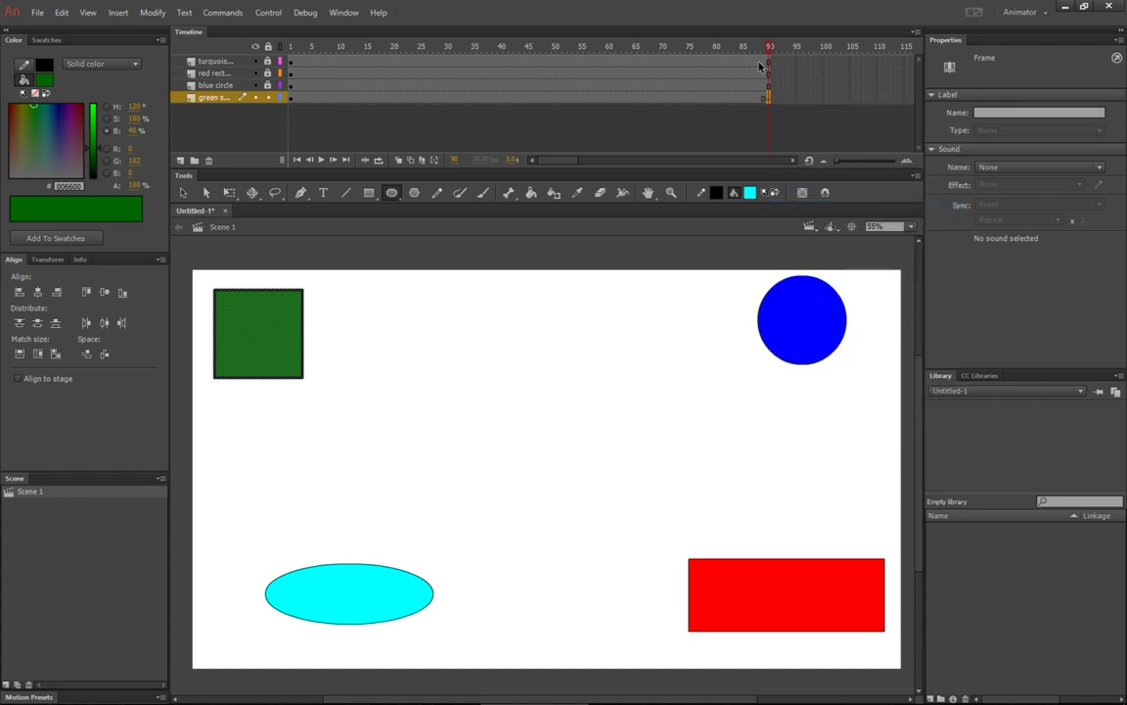
mouse_move(763, 48)
left_mouse_down()
mouse_move(532, 52)
mouse_move(769, 51)
left_mouse_up()
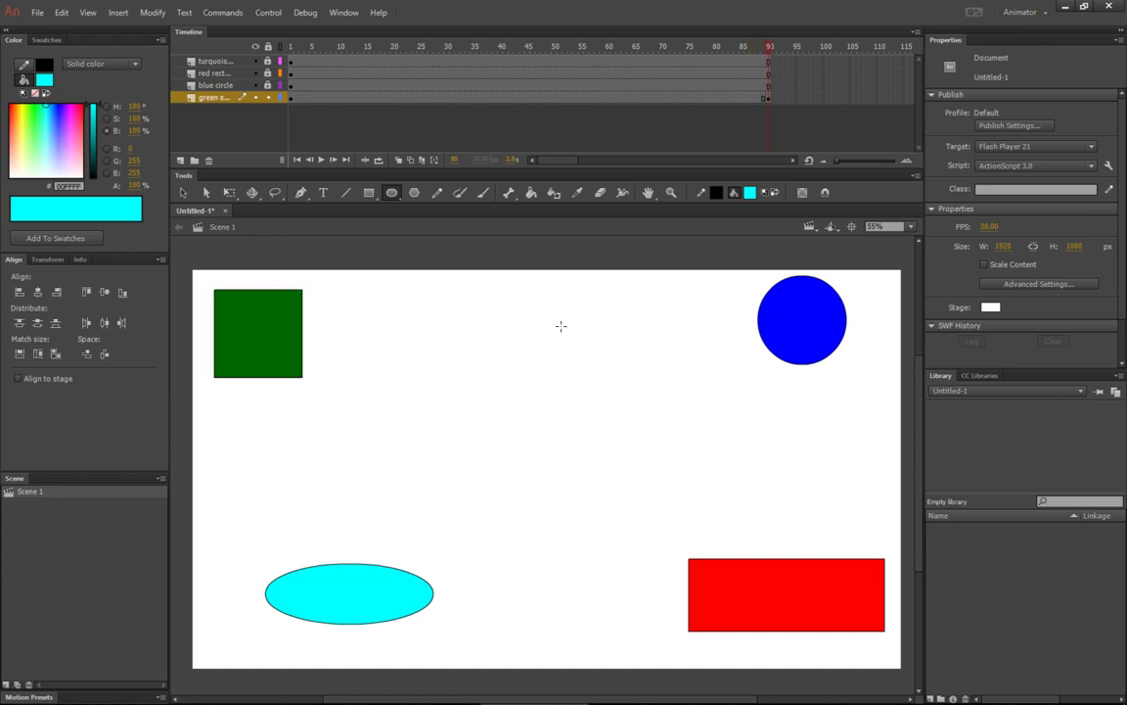
Try to move only the green square's fill to the middle of the stage with the Selection tool, and undo the move.
left_click(182, 191)
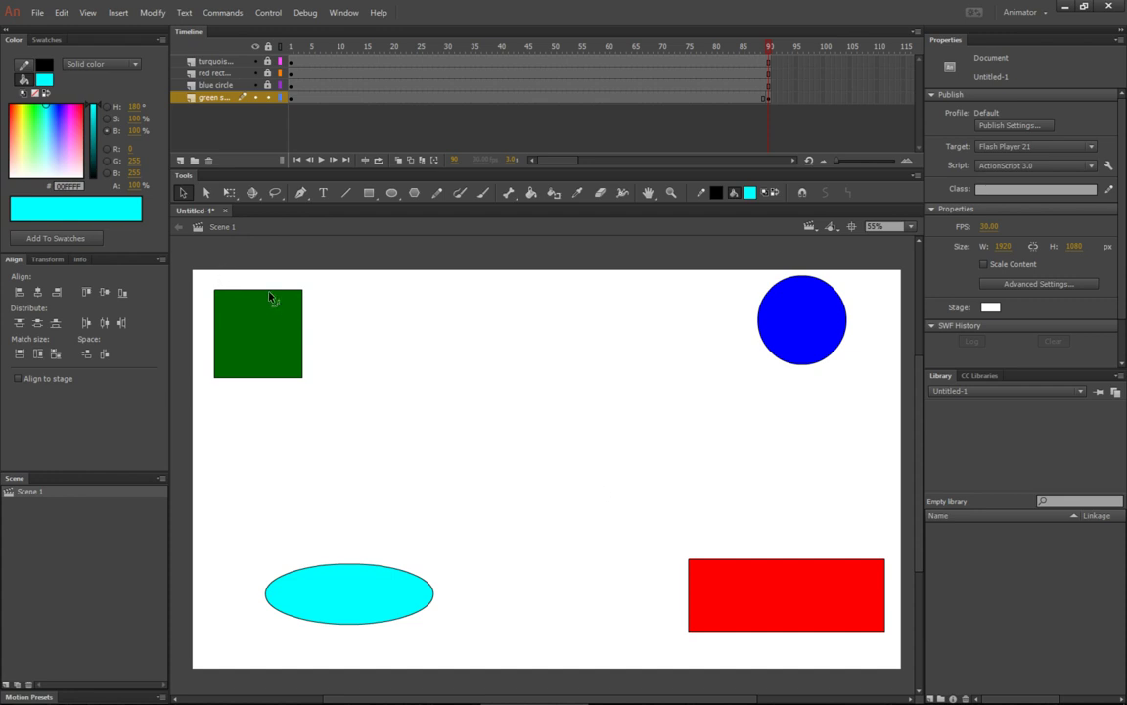
left_click(250, 339)
left_click_drag(251, 338, 560, 490)
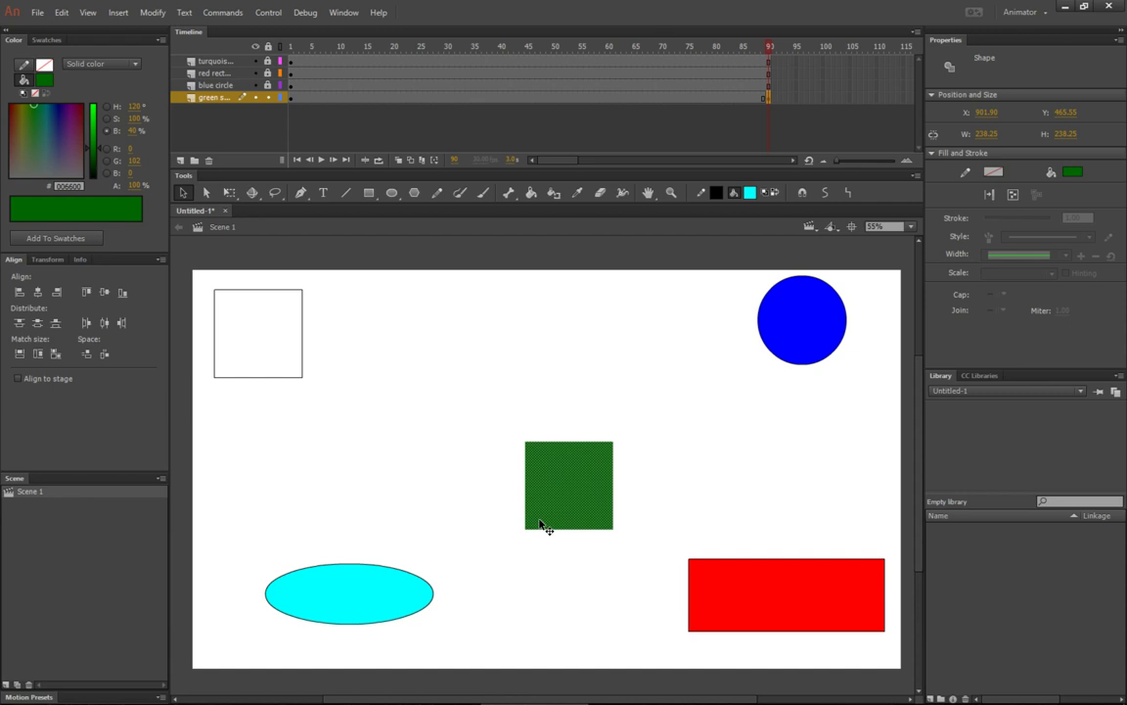
key("ctrl+z")
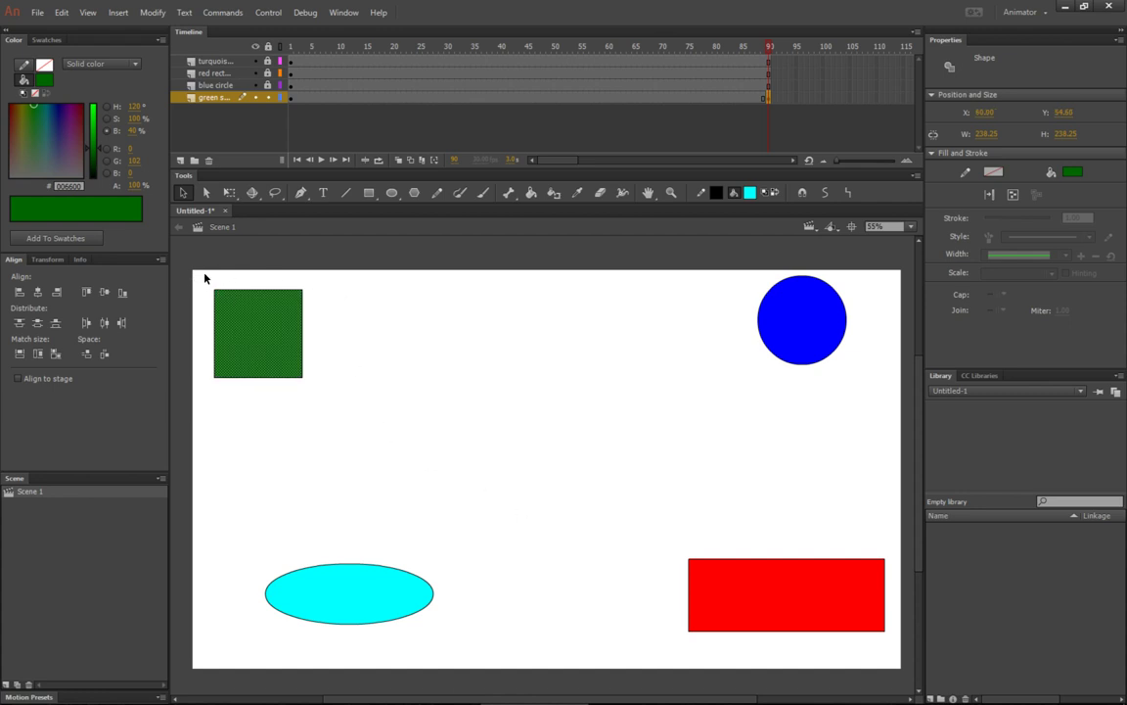
Try marquee selections on the green square, pull its upper-right portion away from the rest, and undo the split.
mouse_move(202, 277)
left_mouse_down()
mouse_move(357, 410)
mouse_move(330, 394)
left_mouse_up()
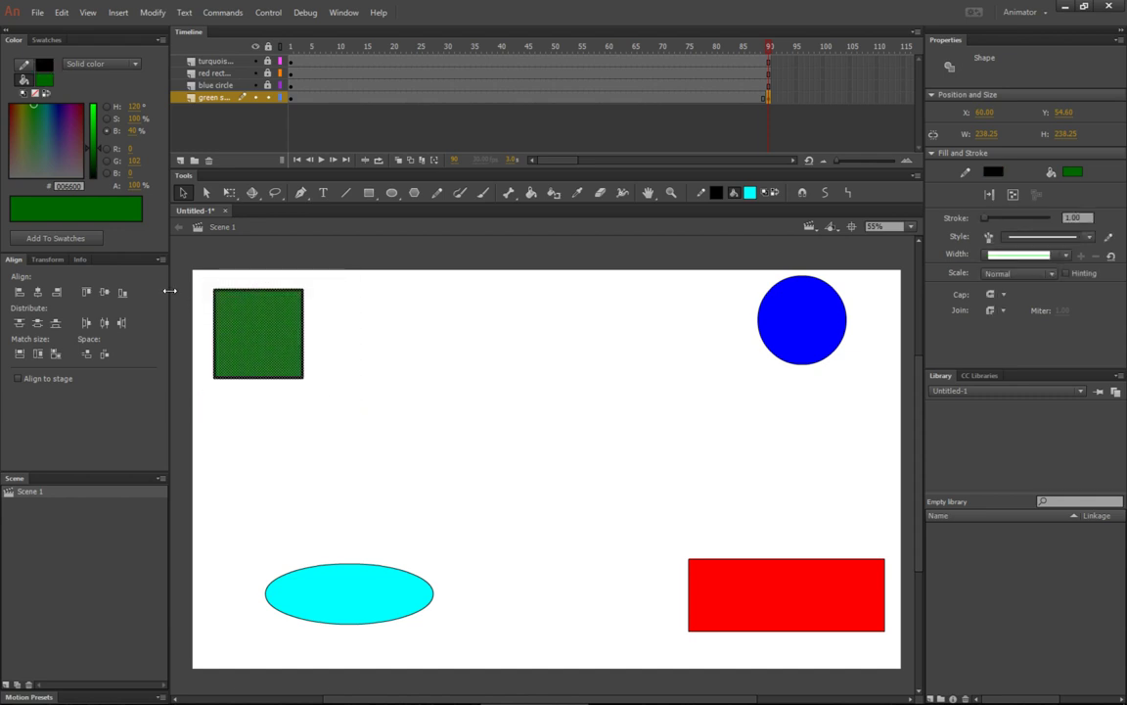
left_click_drag(203, 281, 327, 400)
left_click_drag(228, 314, 327, 402)
left_click(332, 377)
mouse_move(261, 251)
left_mouse_down()
mouse_move(296, 338)
mouse_move(461, 338)
left_mouse_up()
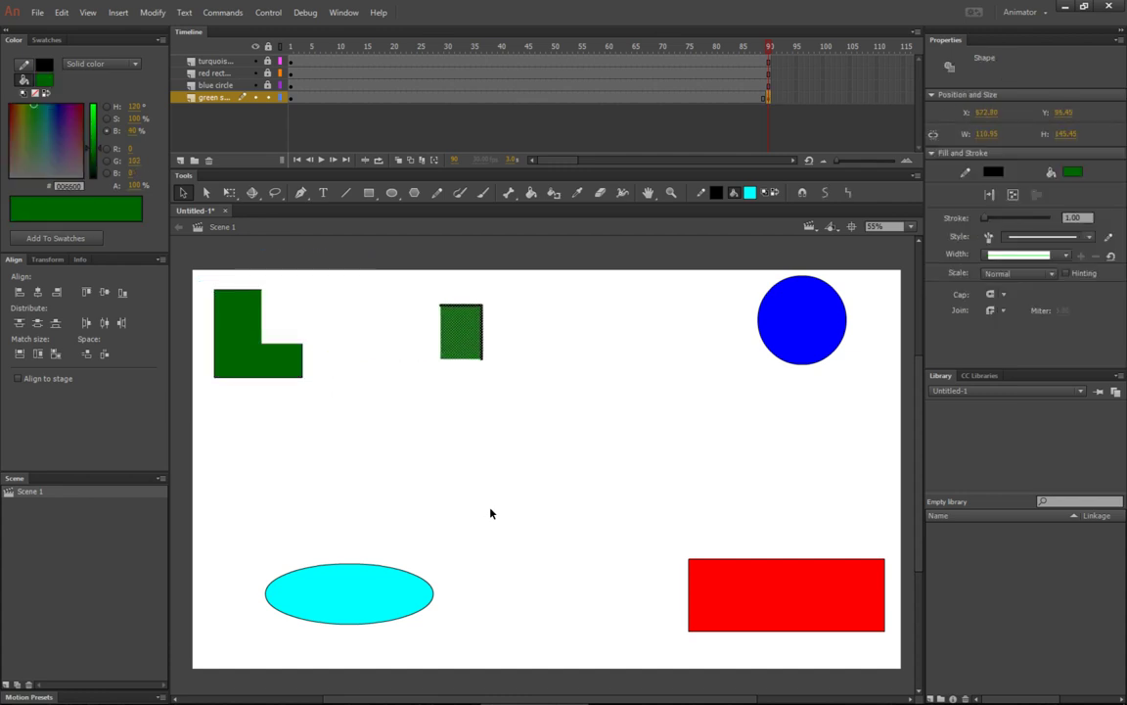
key("Down")
key("ctrl+z")
key("ctrl+z")
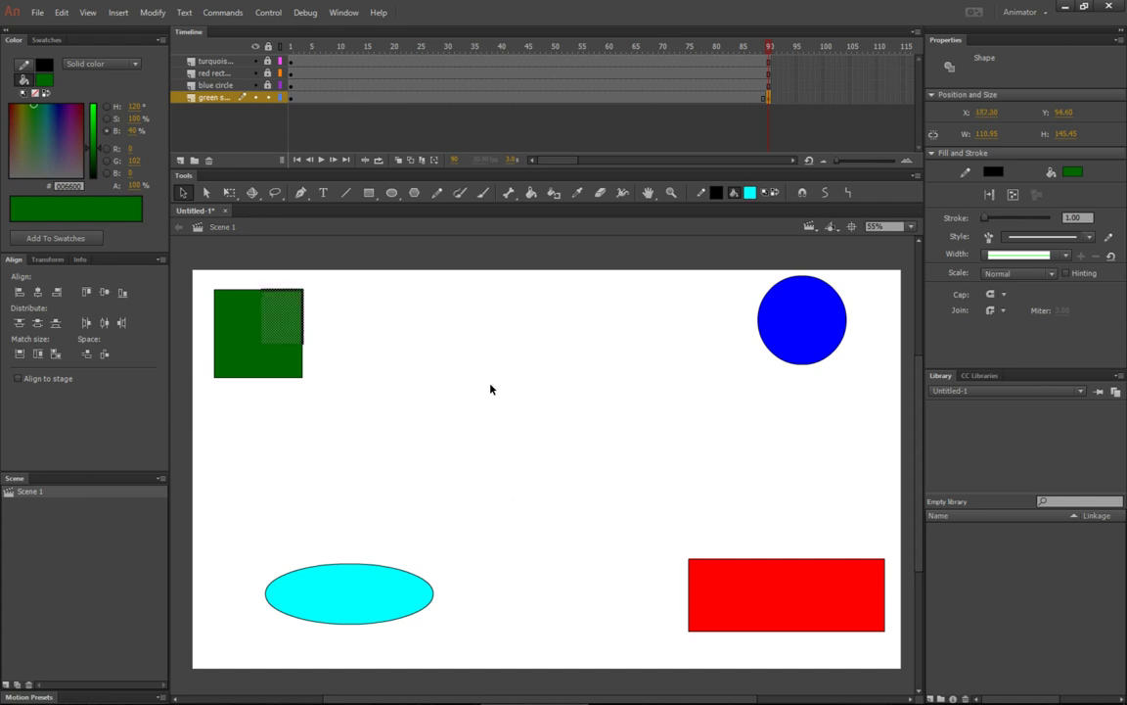
left_click(355, 359)
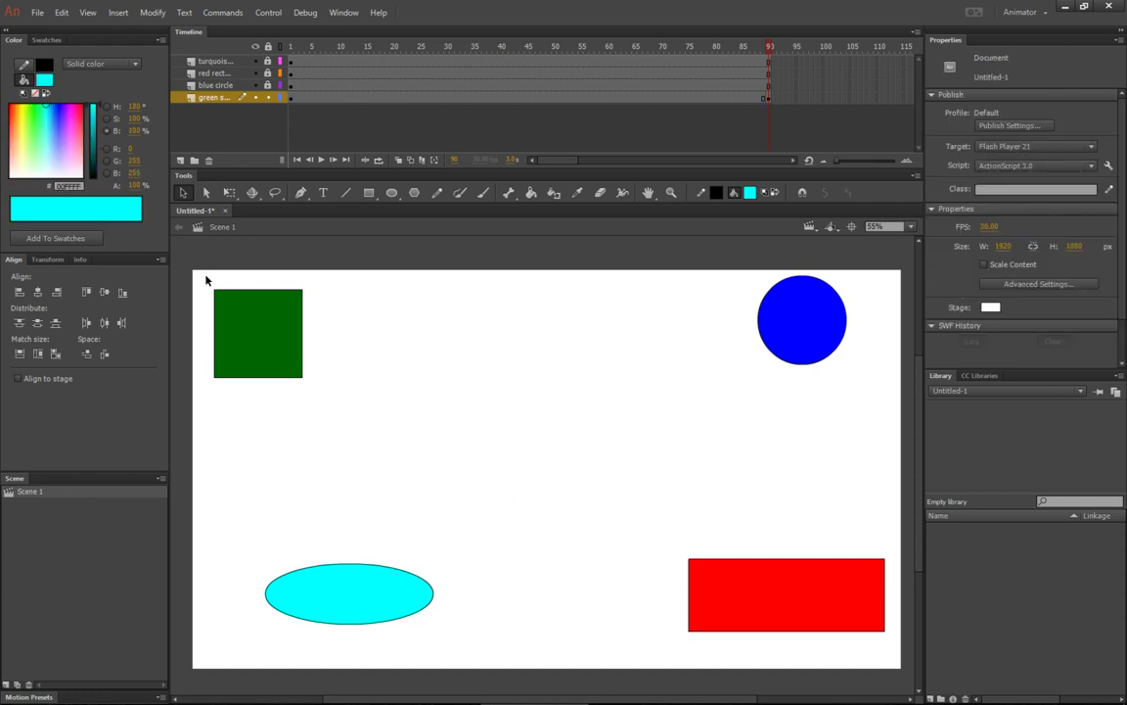
At frame 90, move the whole green square with its outline to the stage's lower-right area, at about X 1553, Y 799.
left_click_drag(196, 276, 359, 448)
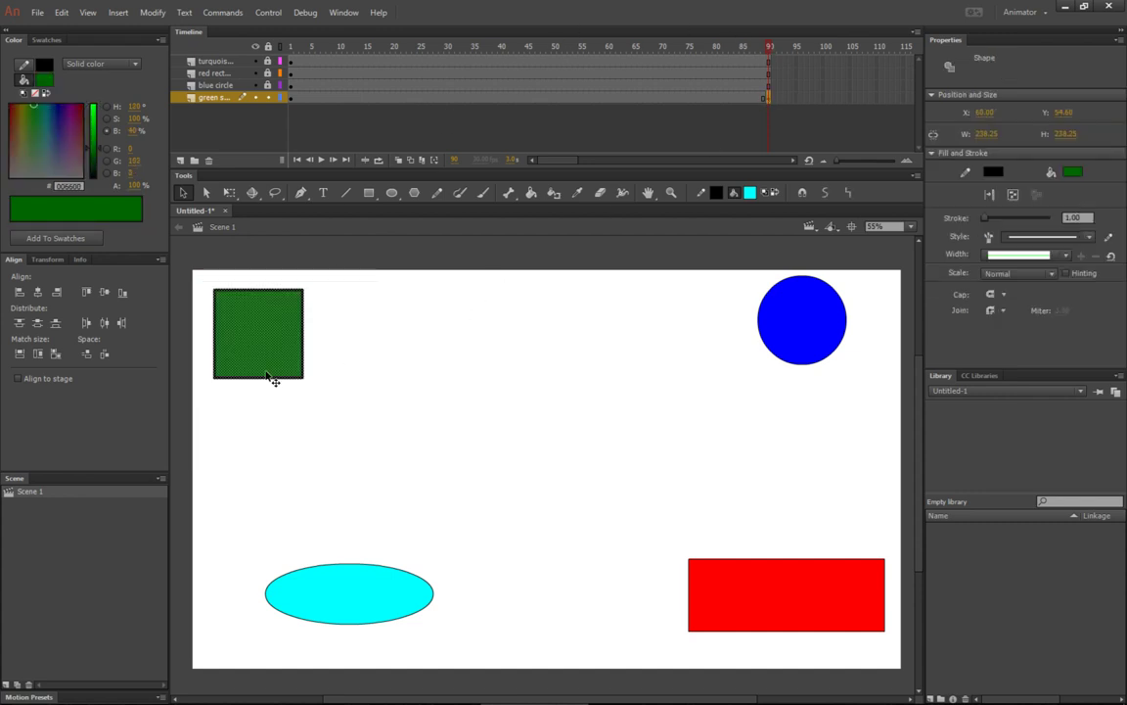
left_click_drag(272, 378, 822, 645)
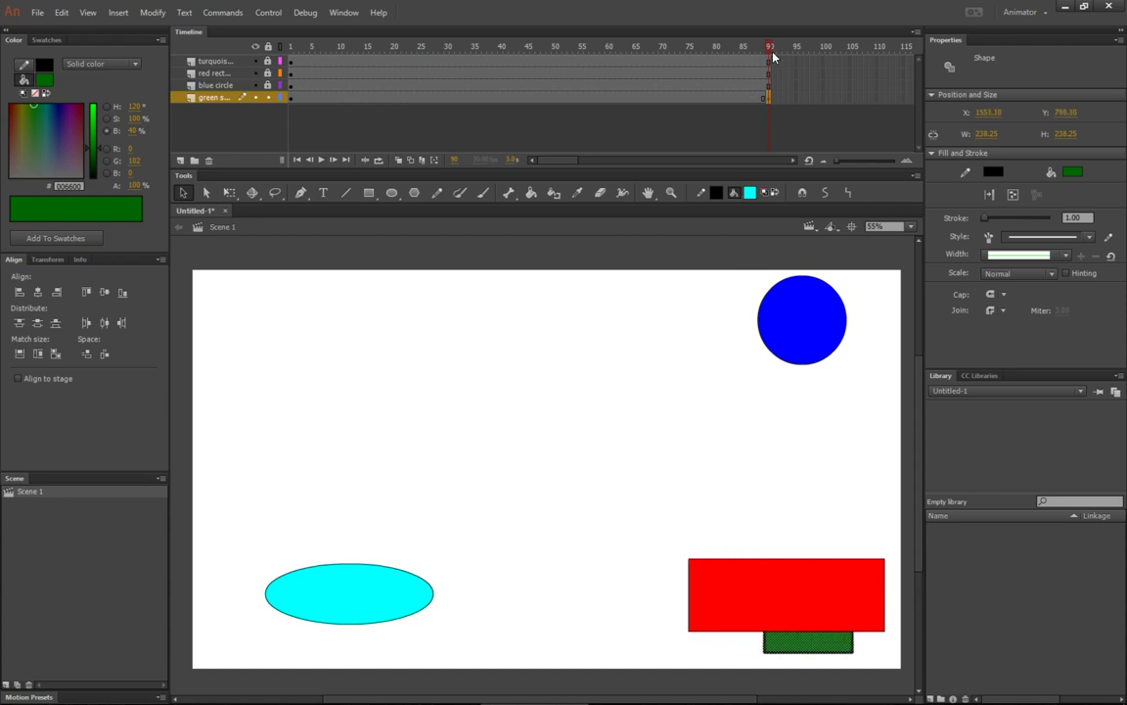
left_click_drag(773, 57, 383, 61)
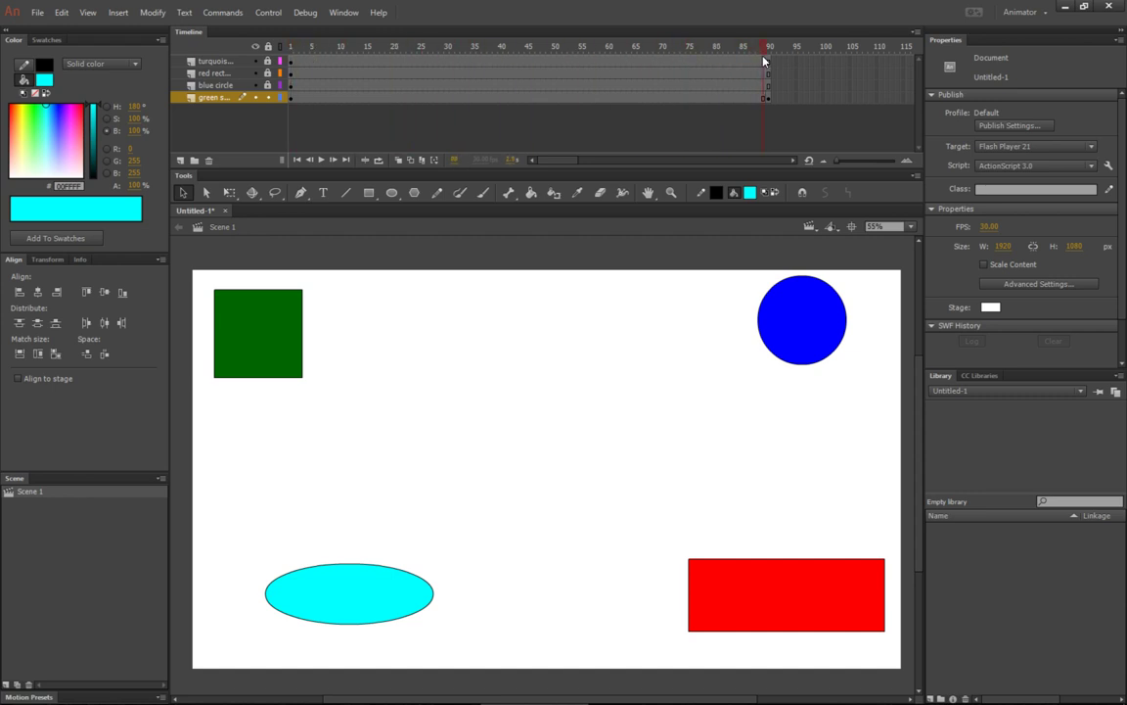
left_click_drag(766, 61, 659, 56)
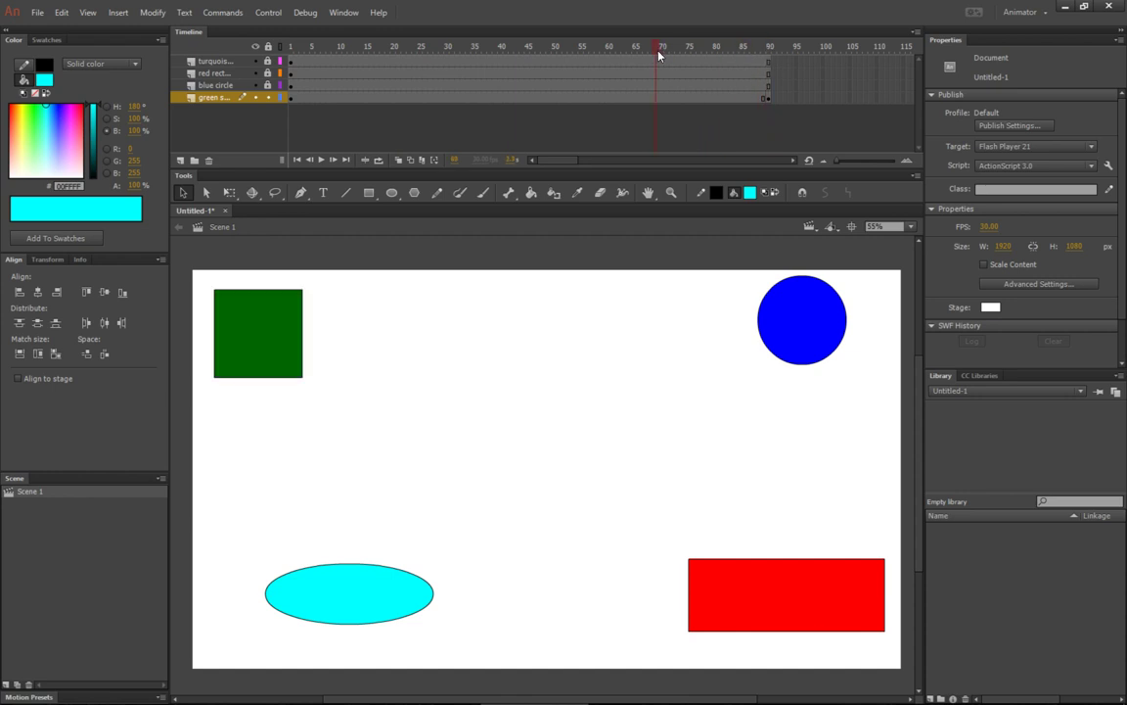
Create a classic tween between the two keyframes of the green square layer.
right_click(537, 98)
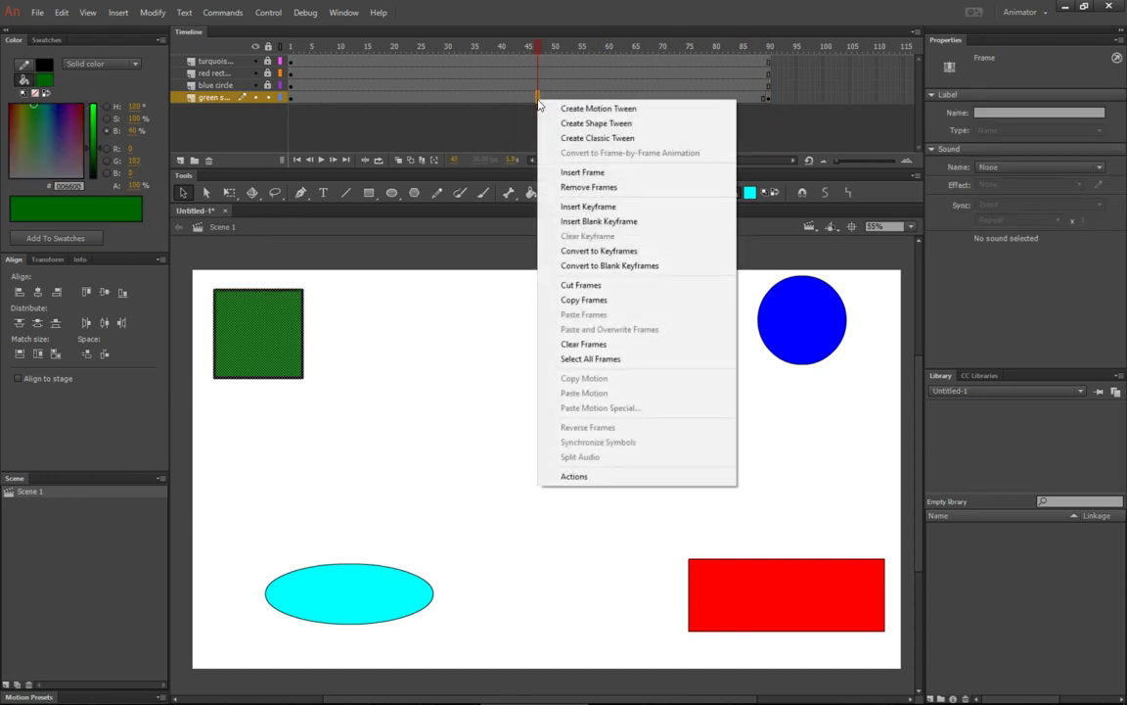
left_click(633, 139)
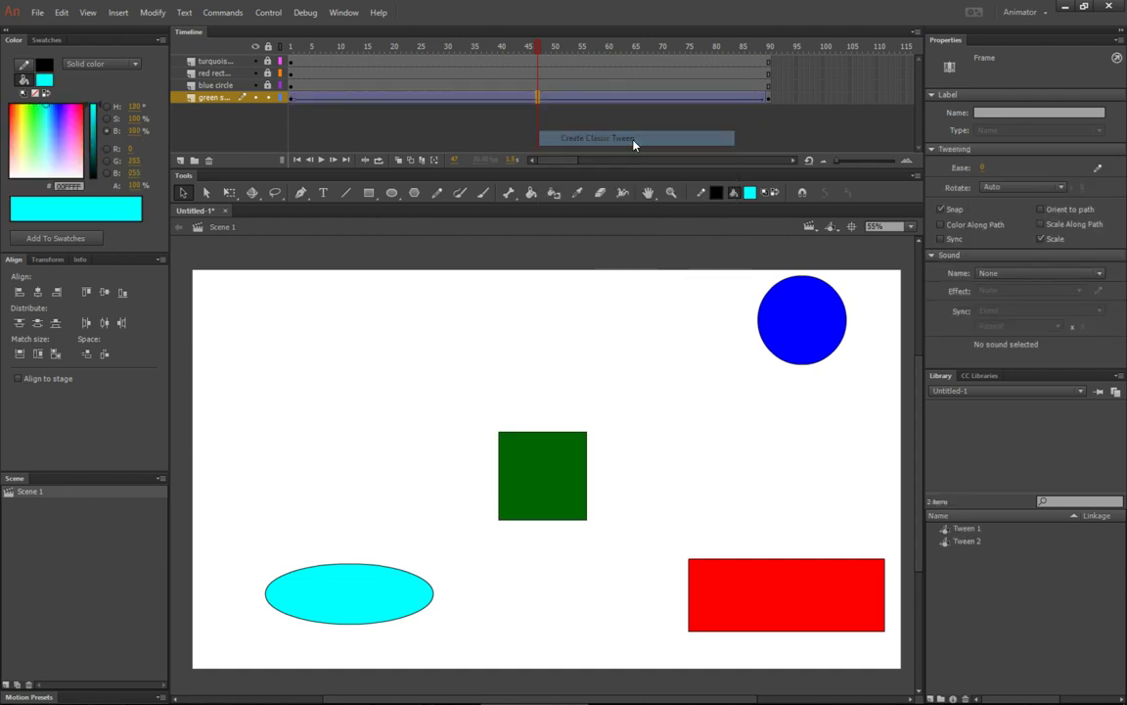
Rename the green square layer with a name beginning with "classic" and lock it.
double_click(217, 100)
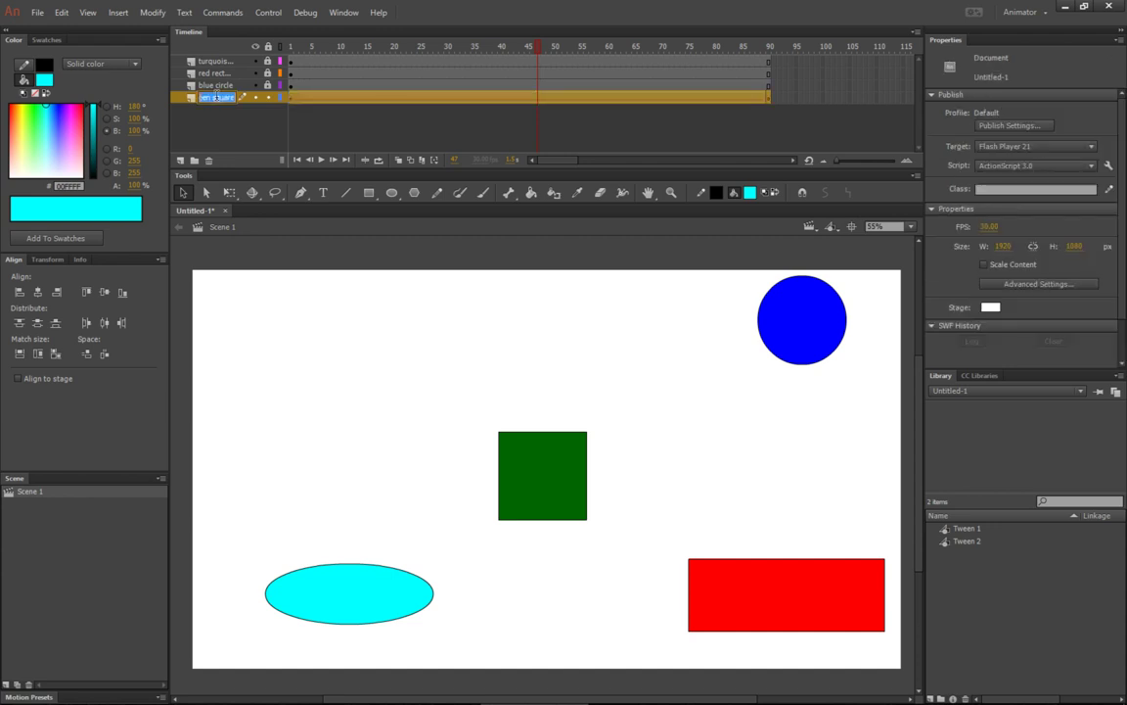
type("classic")
key("Return")
left_click(577, 124)
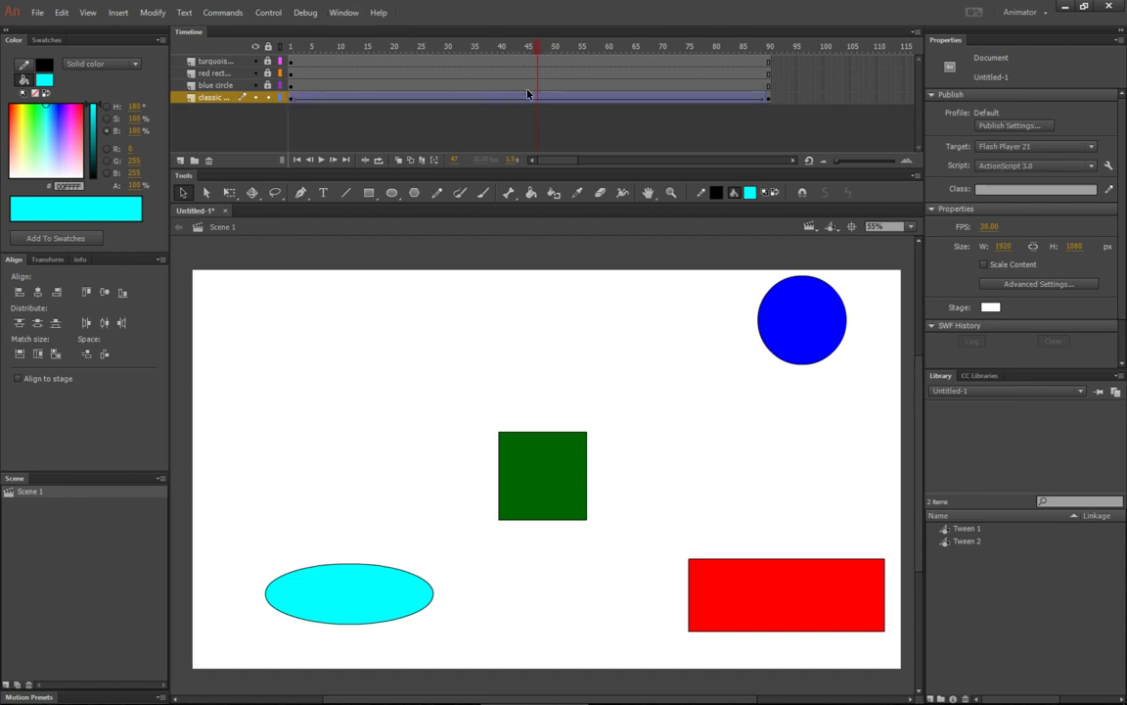
left_click(268, 98)
Keep only the red rectangle layer unlocked and insert a keyframe on it at frame 90.
left_click(217, 88)
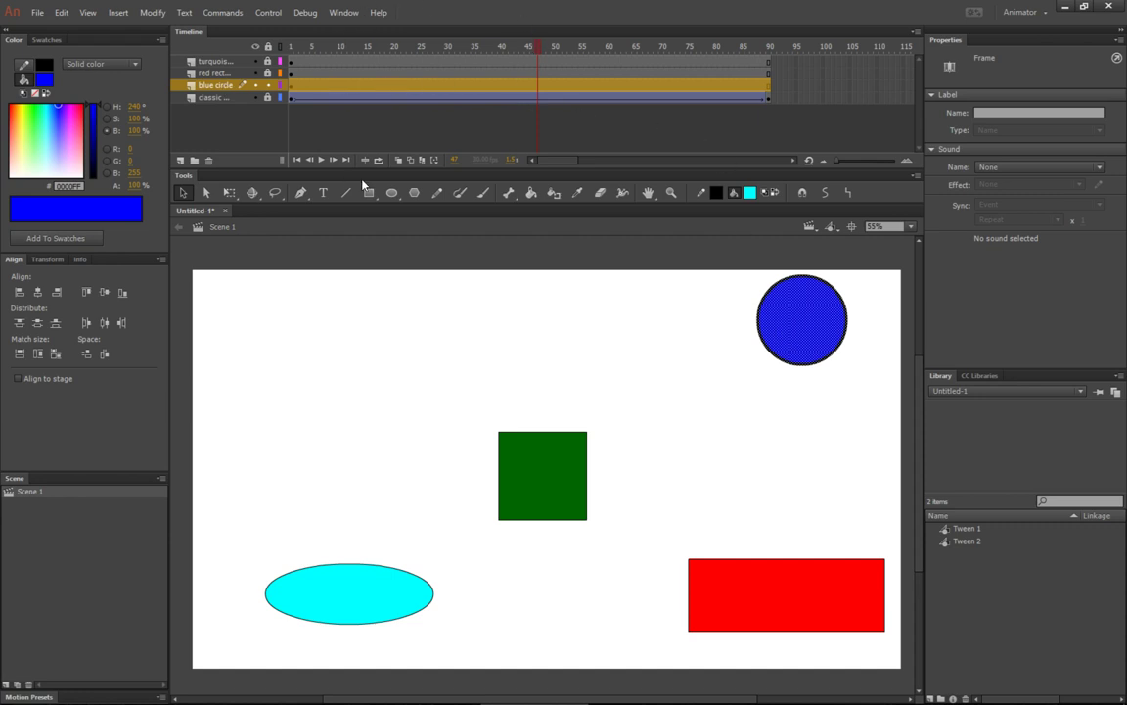
left_click(209, 74)
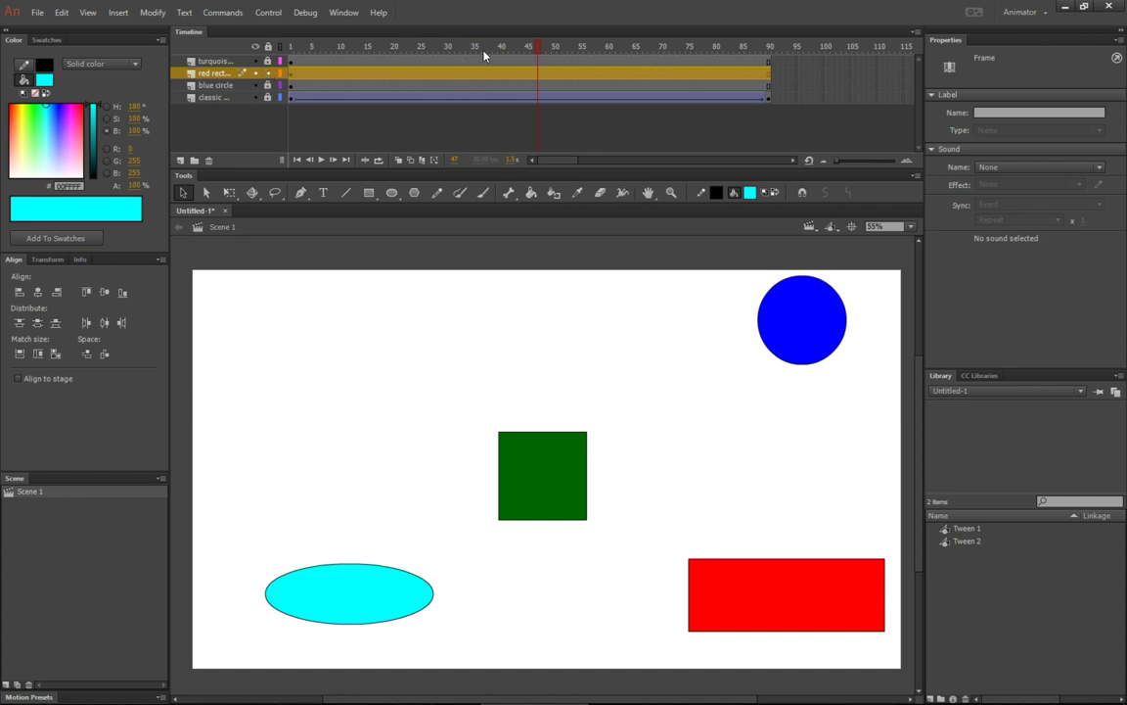
left_click_drag(491, 47, 771, 59)
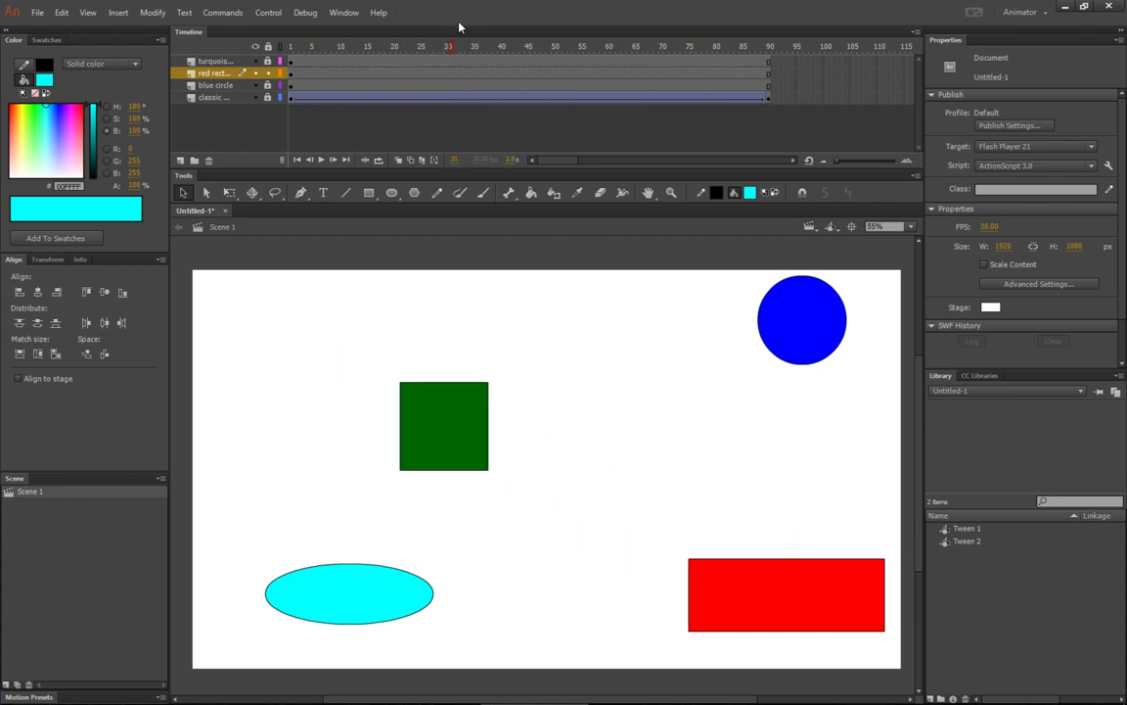
mouse_move(769, 59)
left_mouse_down()
mouse_move(355, 49)
mouse_move(767, 60)
left_mouse_up()
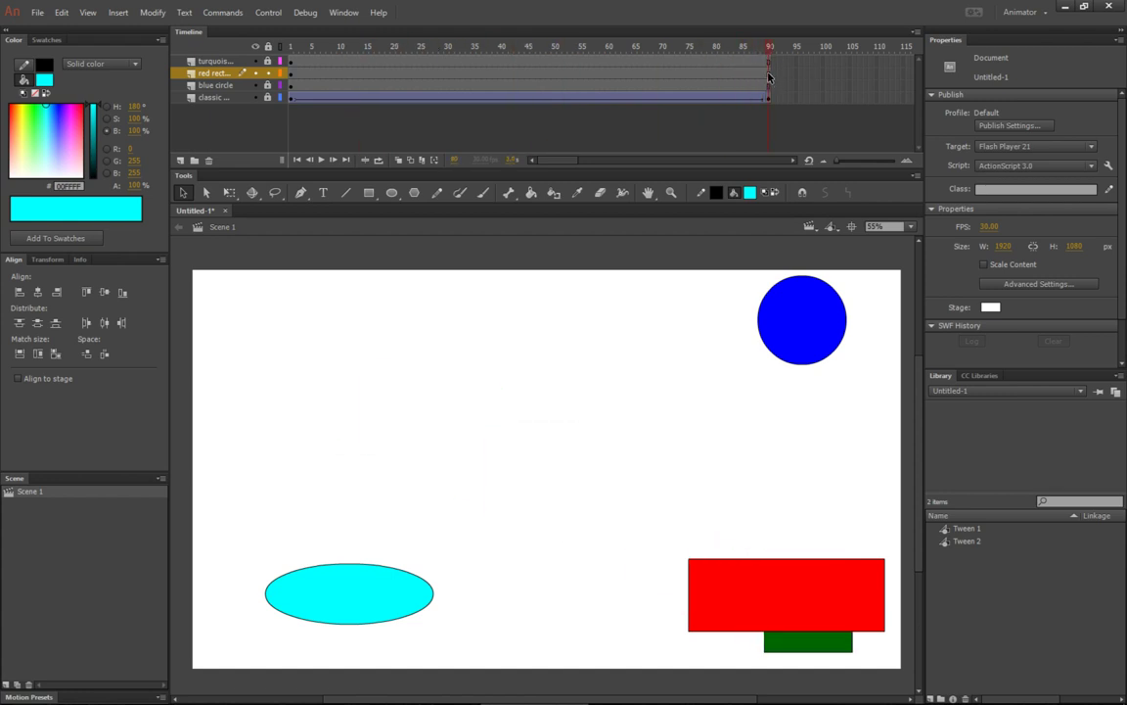
right_click(768, 73)
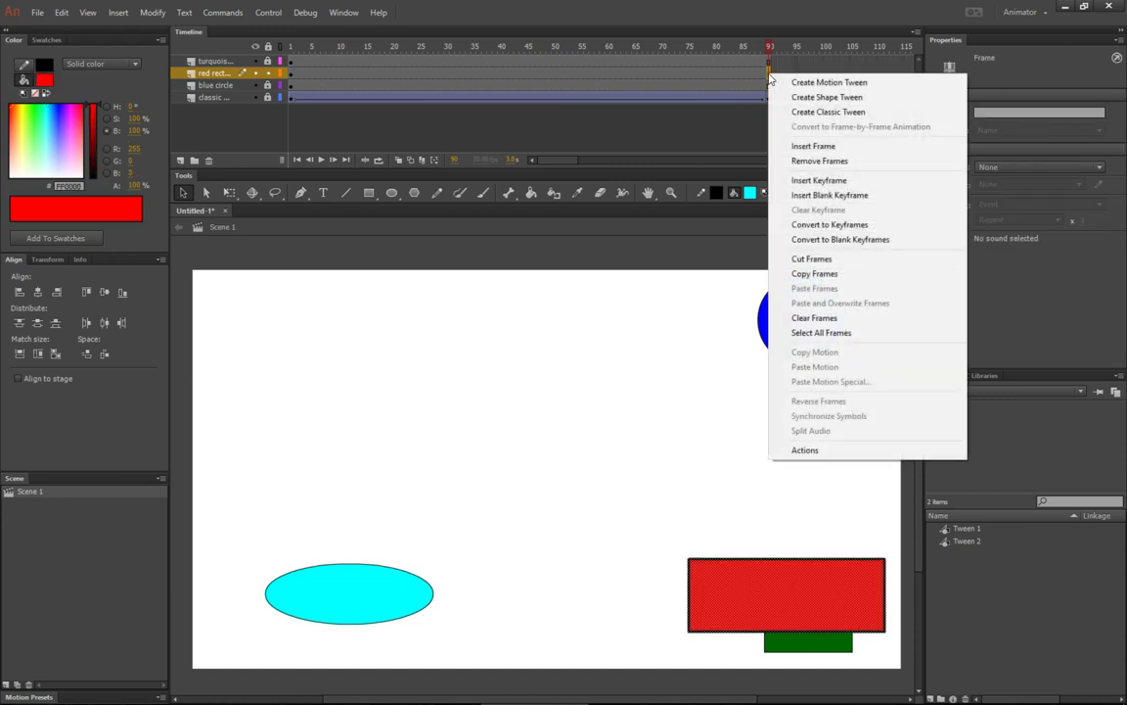
left_click(809, 181)
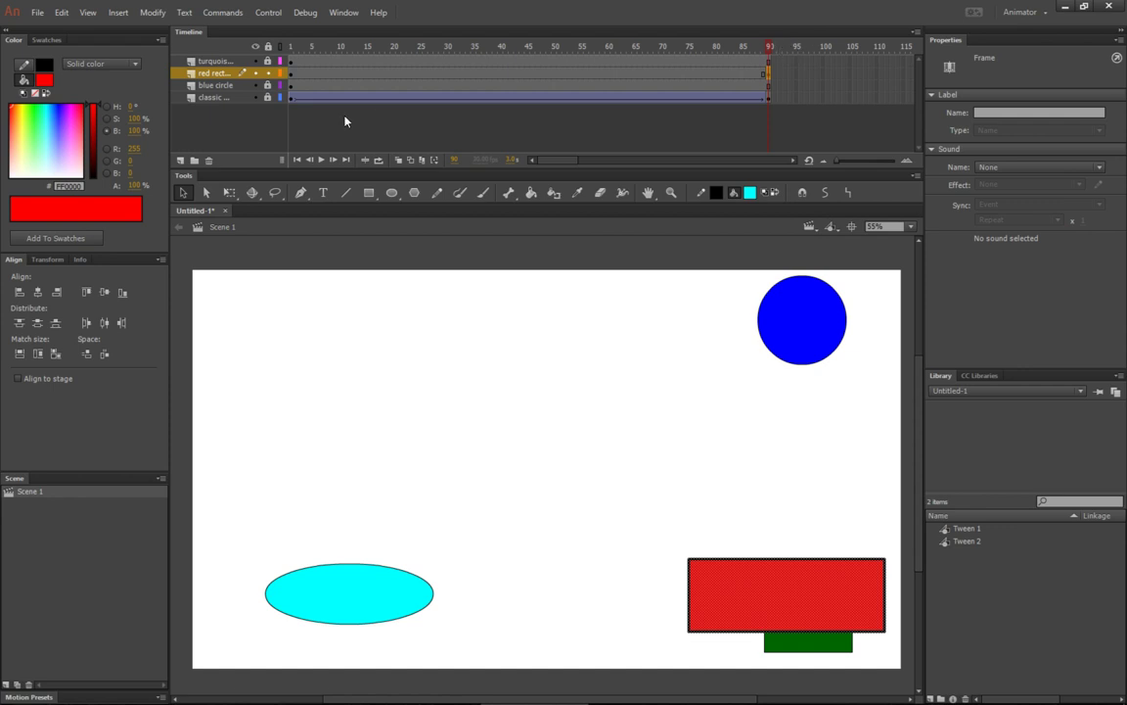
At frame 90, pull the red rectangle's upper-left corner point up and to the left with the Subselection tool.
left_click(207, 196)
left_click(684, 435)
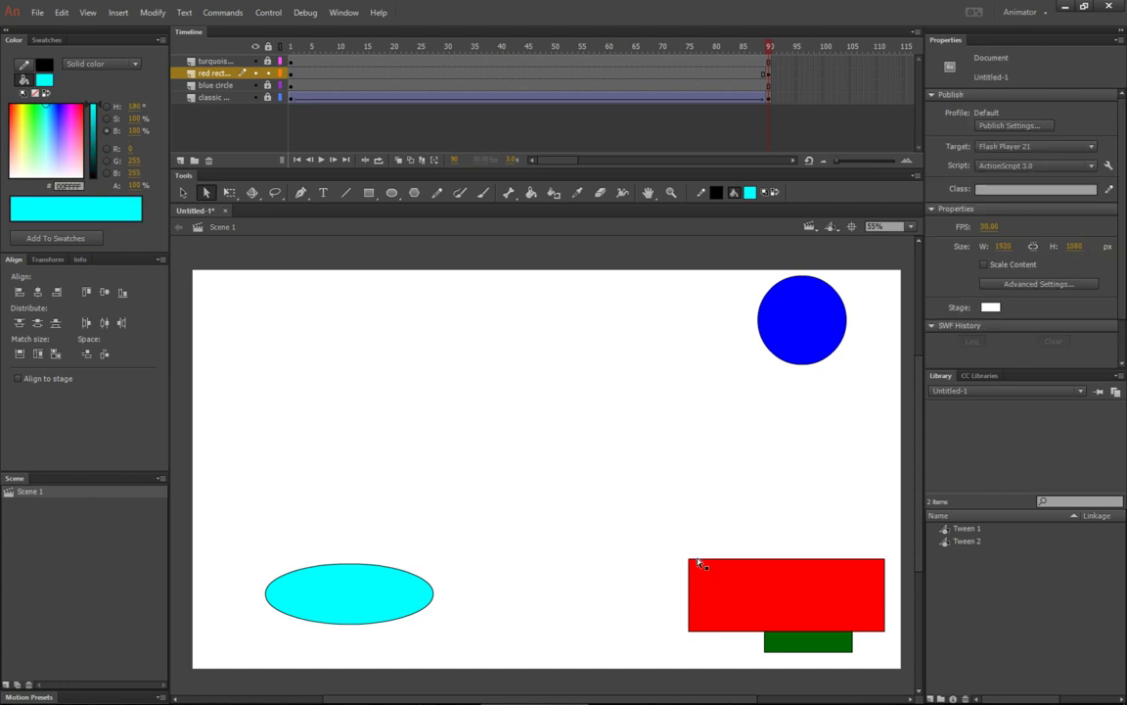
left_click(699, 561)
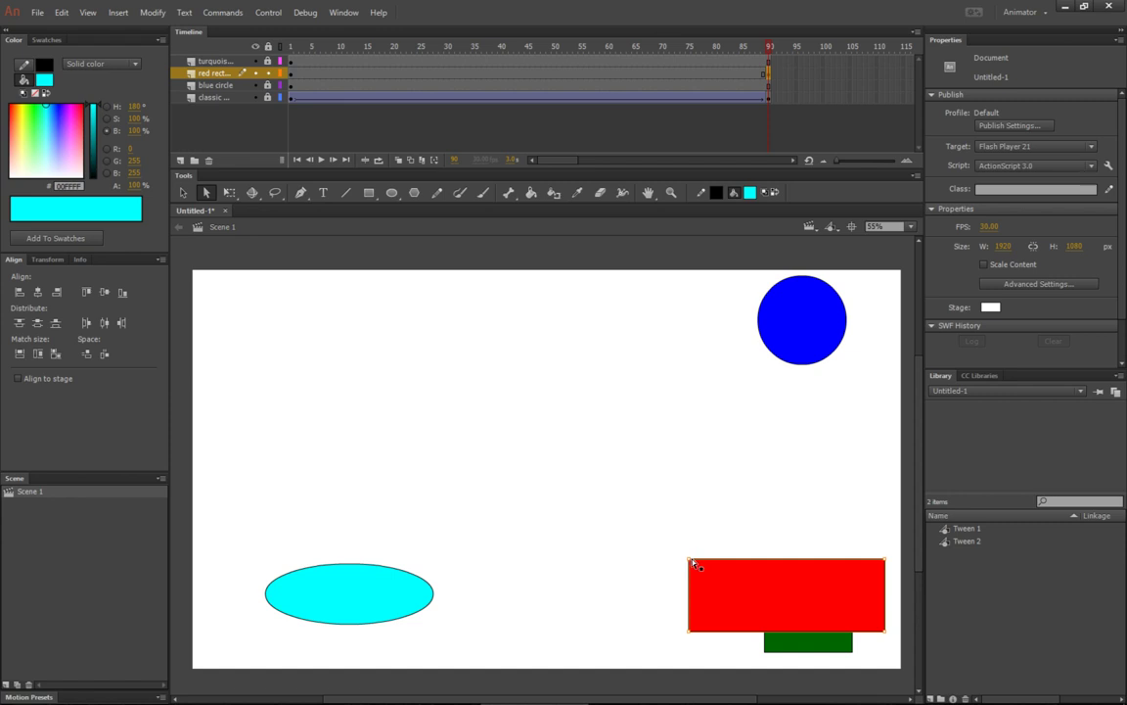
left_click_drag(692, 563, 637, 458)
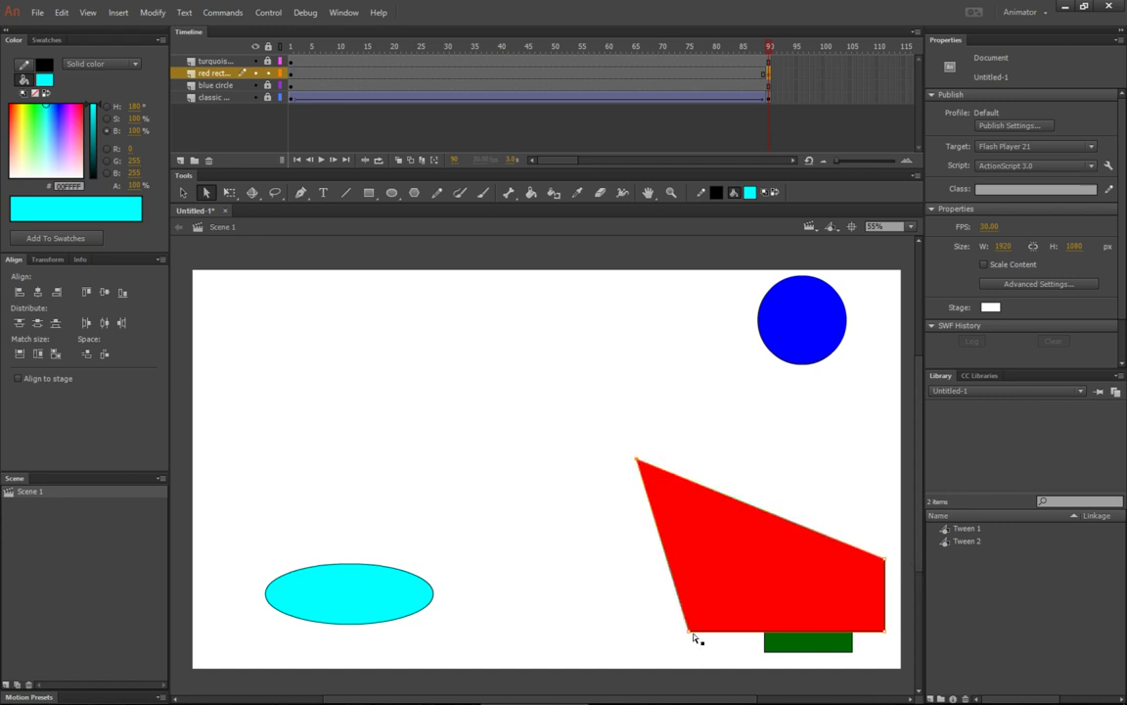
left_click_drag(692, 636, 678, 652)
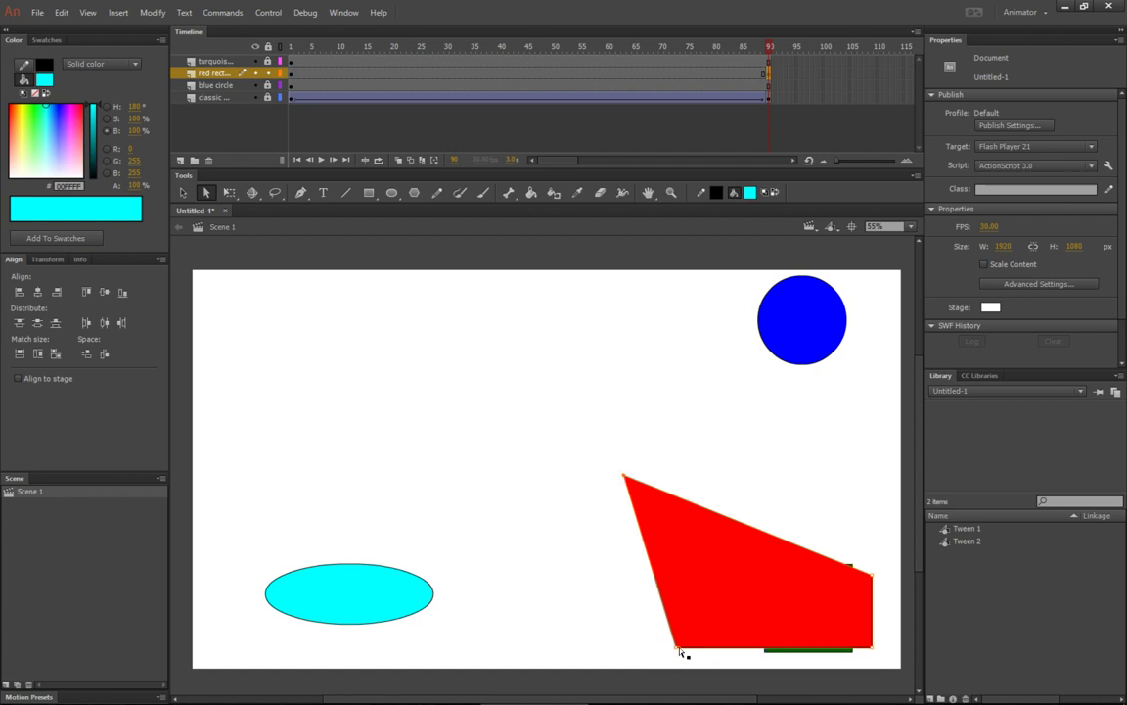
key("ctrl+z")
key("ctrl+minus")
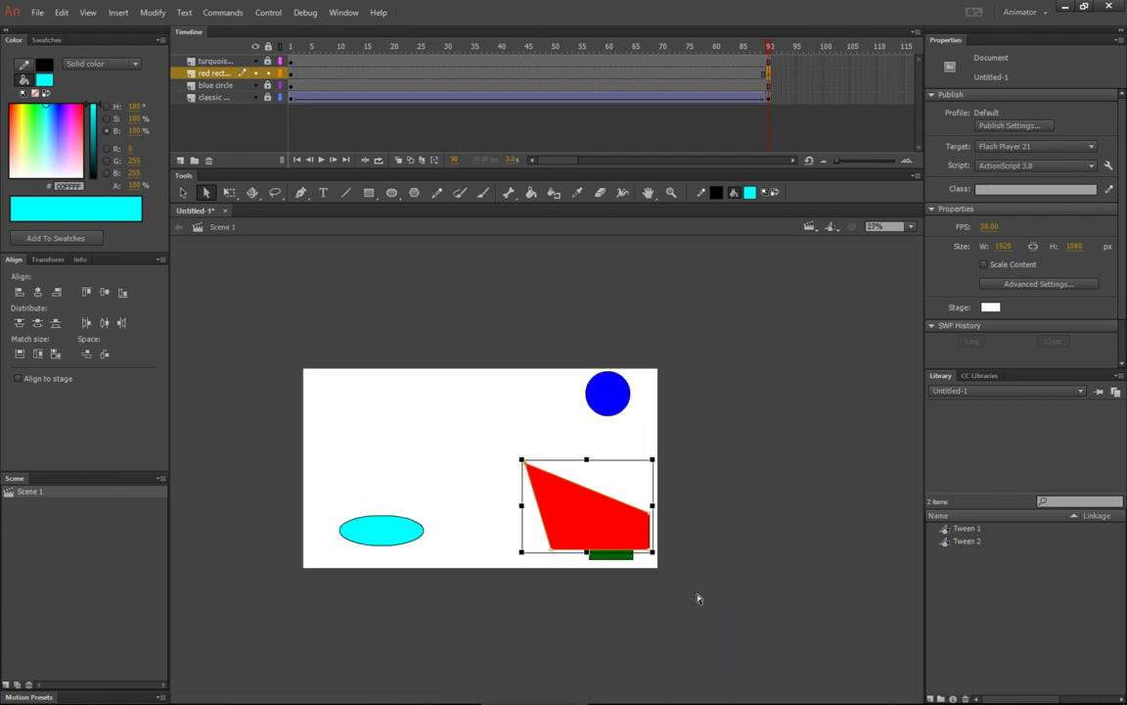
At frame 90, move the red rectangle's other three corners: lower-left down and outward, upper-right up and inward, lower-right up and inward.
left_click_drag(552, 553, 528, 578)
left_click_drag(651, 519, 613, 460)
left_click_drag(650, 555, 596, 516)
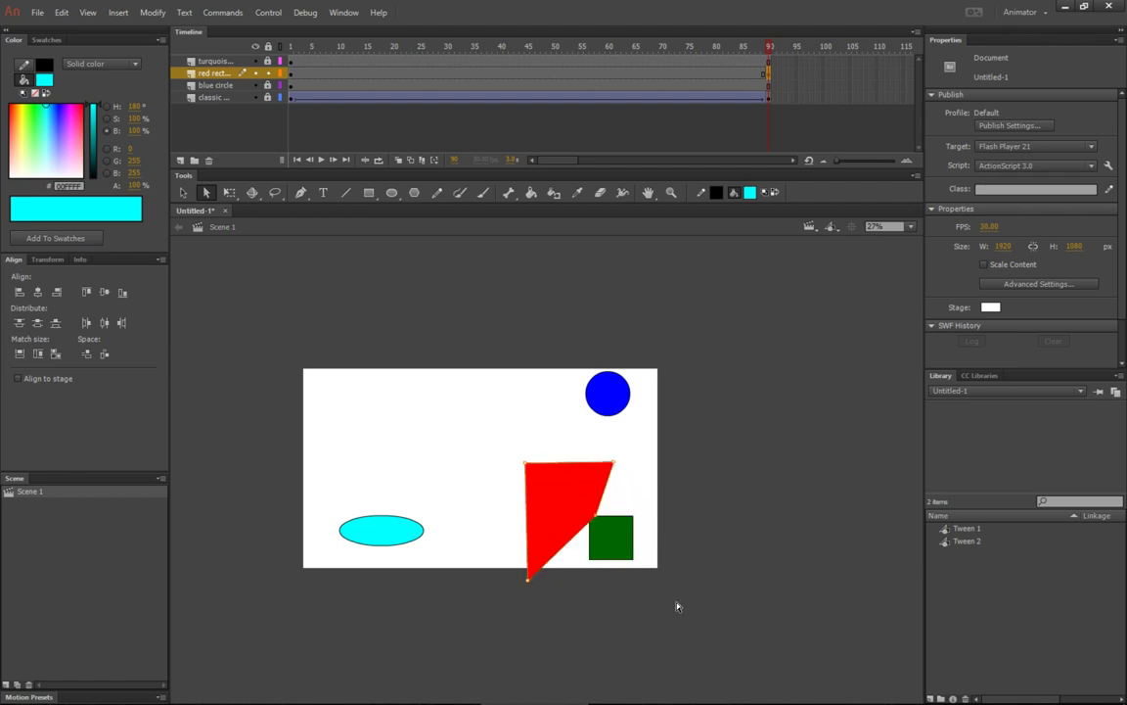
Create a shape tween between the two keyframes of the red rectangle layer and scrub back towards the start to preview it.
left_click_drag(769, 45, 717, 47)
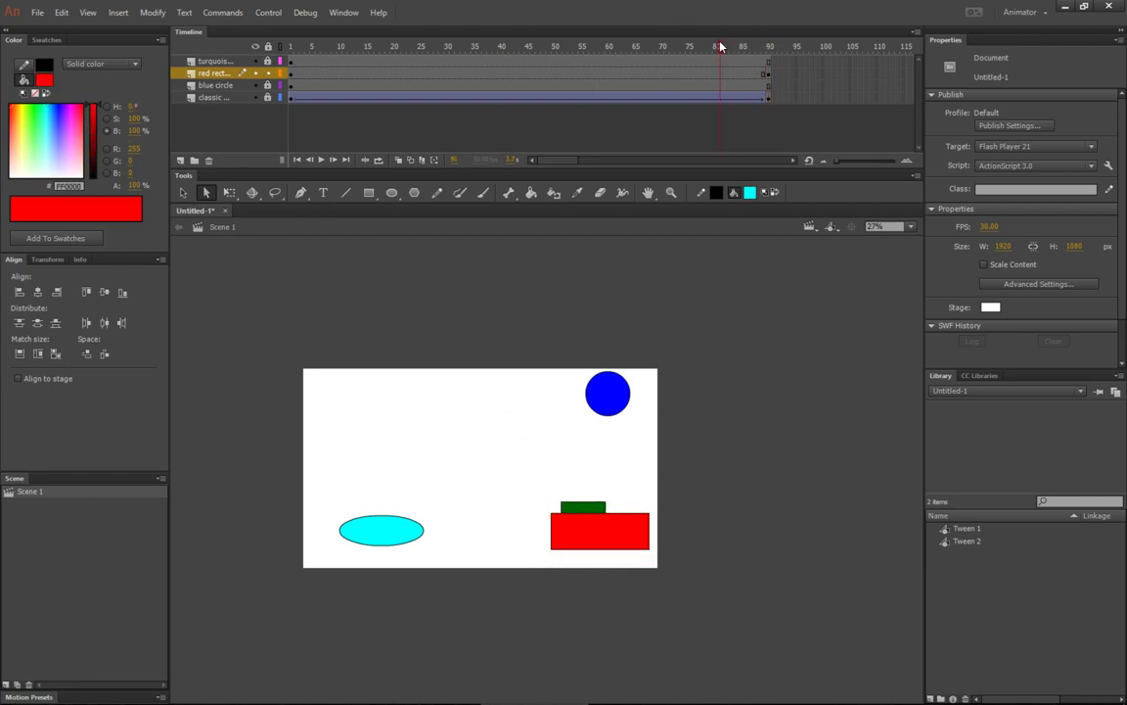
right_click(672, 74)
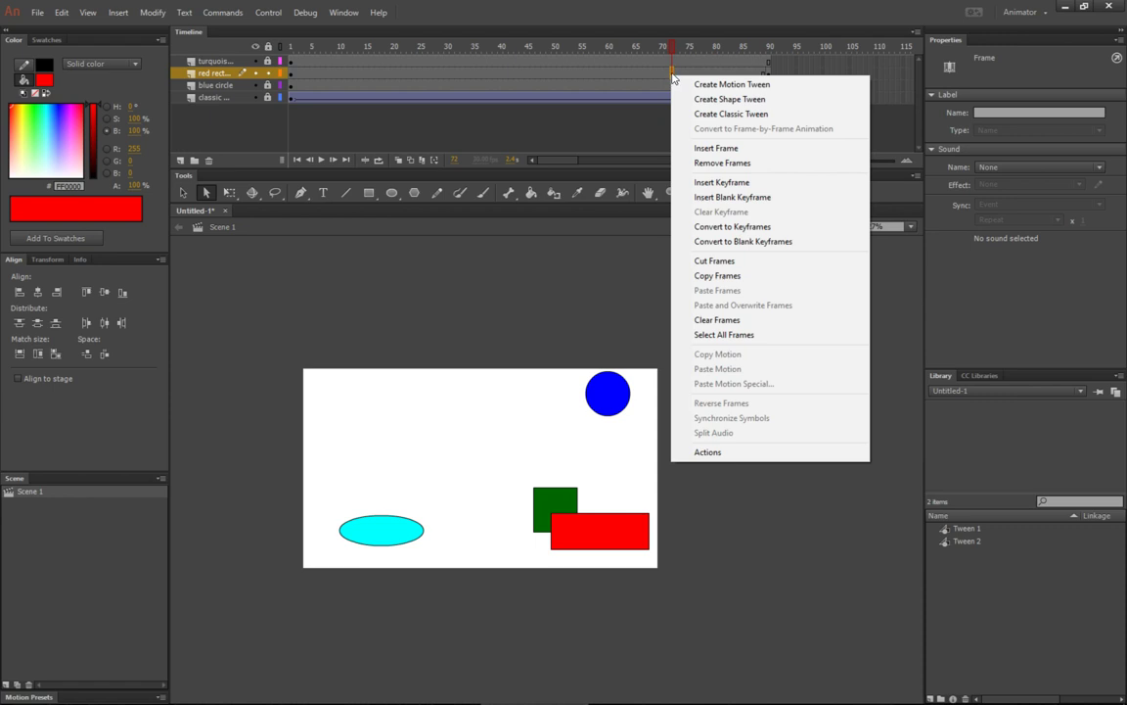
left_click(720, 99)
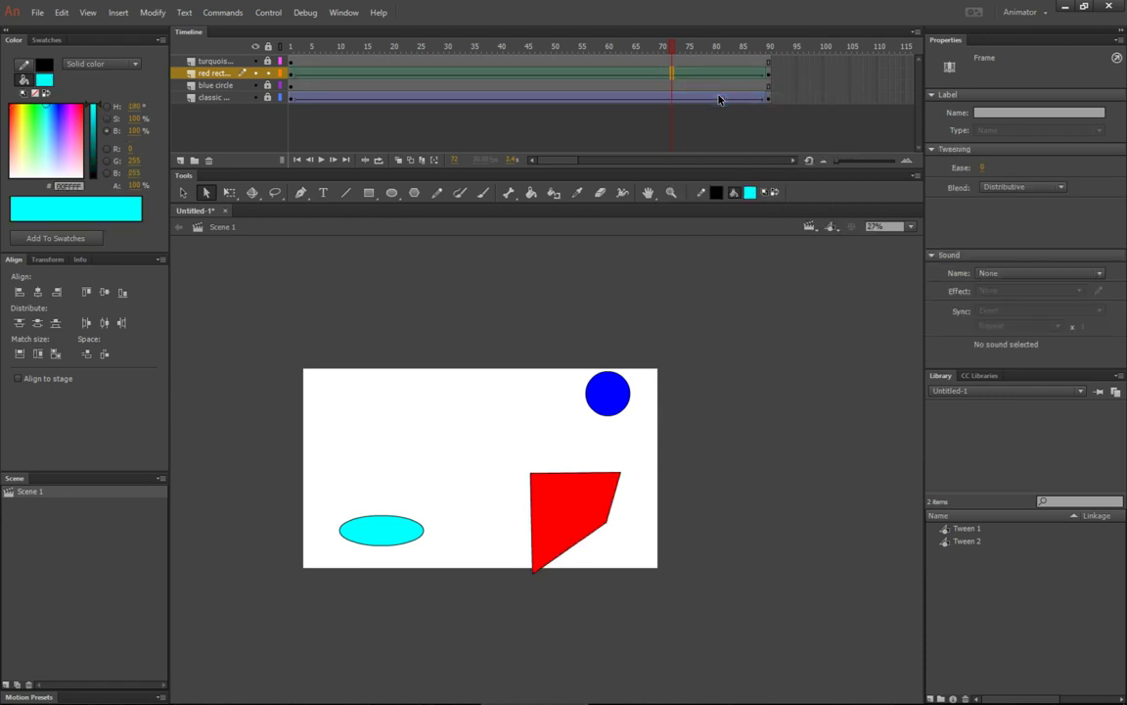
left_click_drag(672, 51, 301, 54)
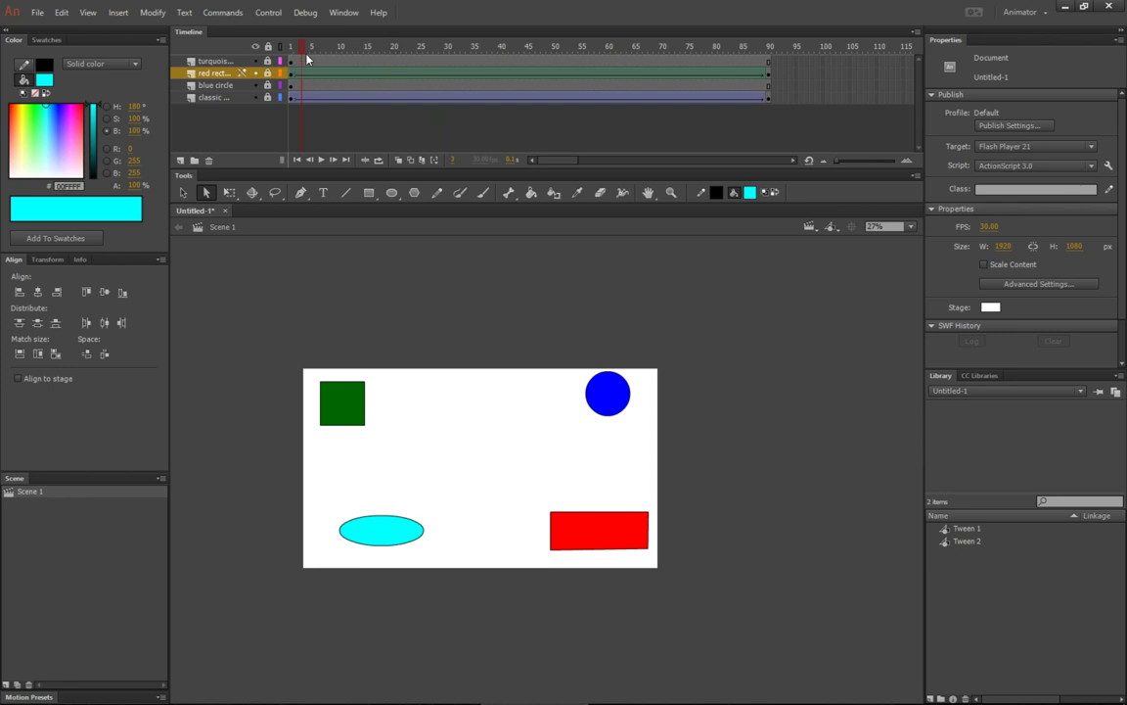
Create a motion tween on the blue circle layer, accepting the conversion of the circle to a symbol.
left_click(227, 87)
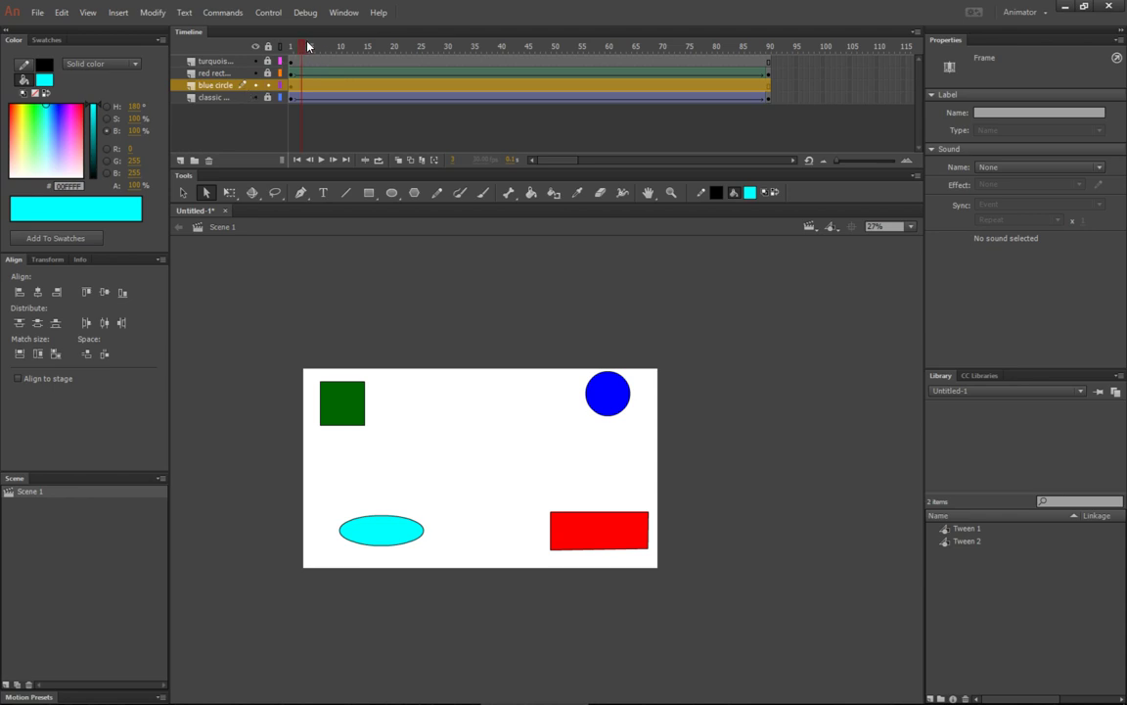
left_click_drag(301, 46, 506, 41)
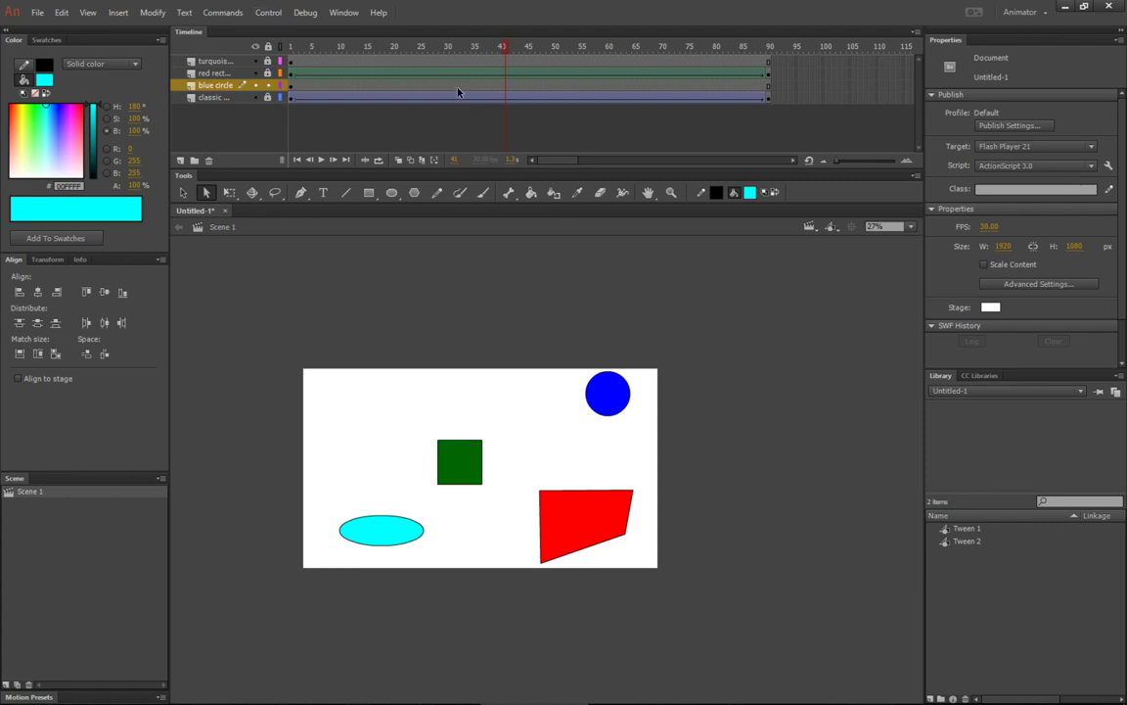
right_click(396, 85)
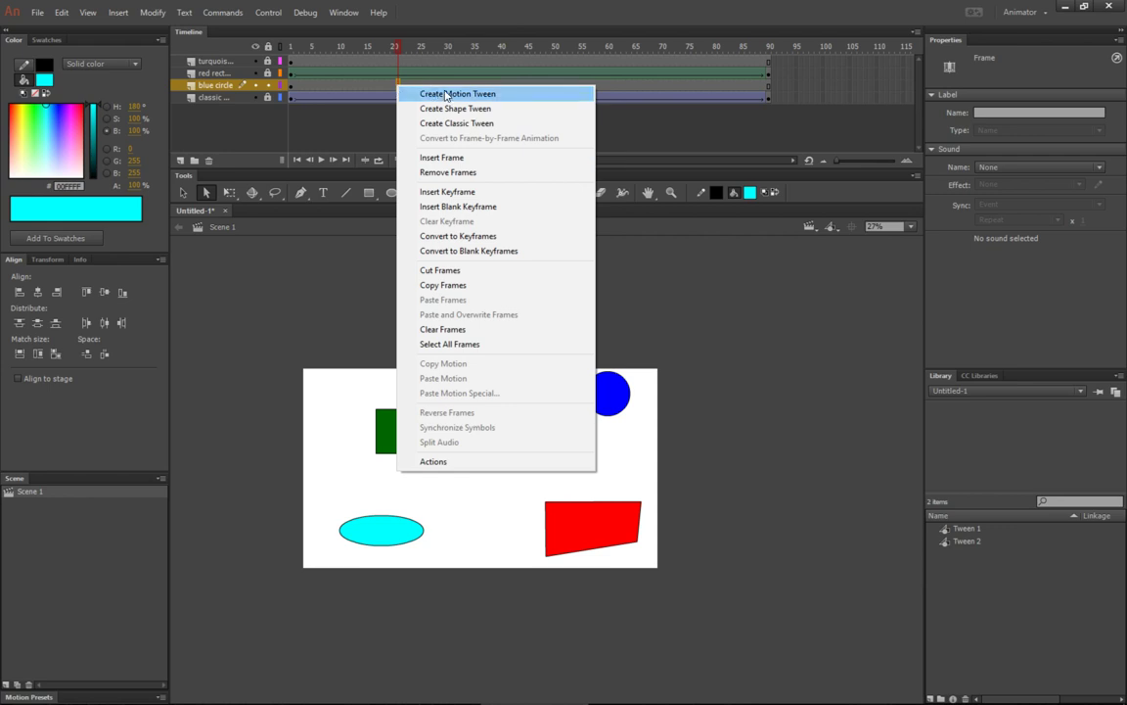
key("Escape")
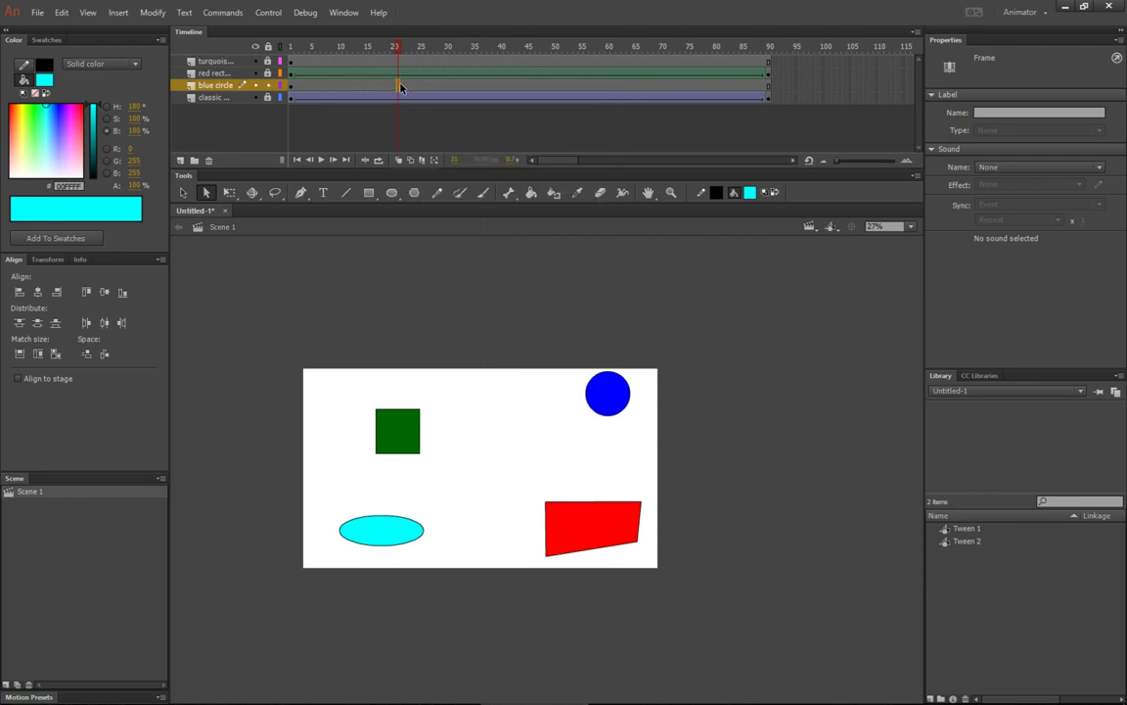
right_click(400, 87)
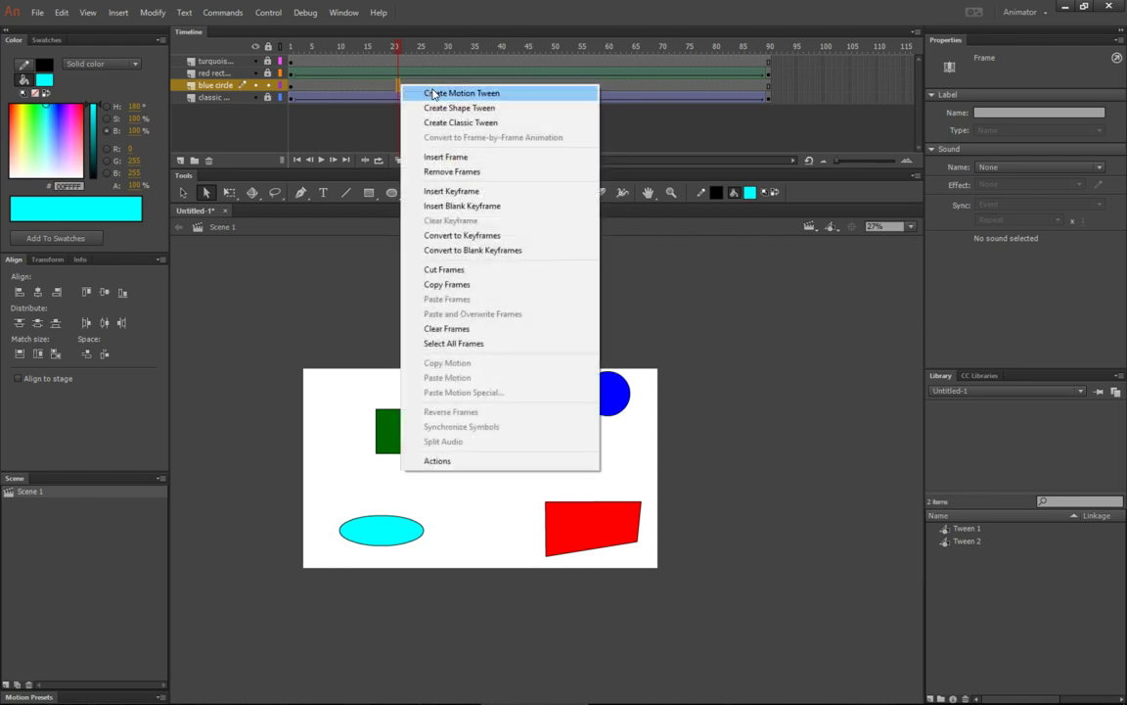
left_click(423, 93)
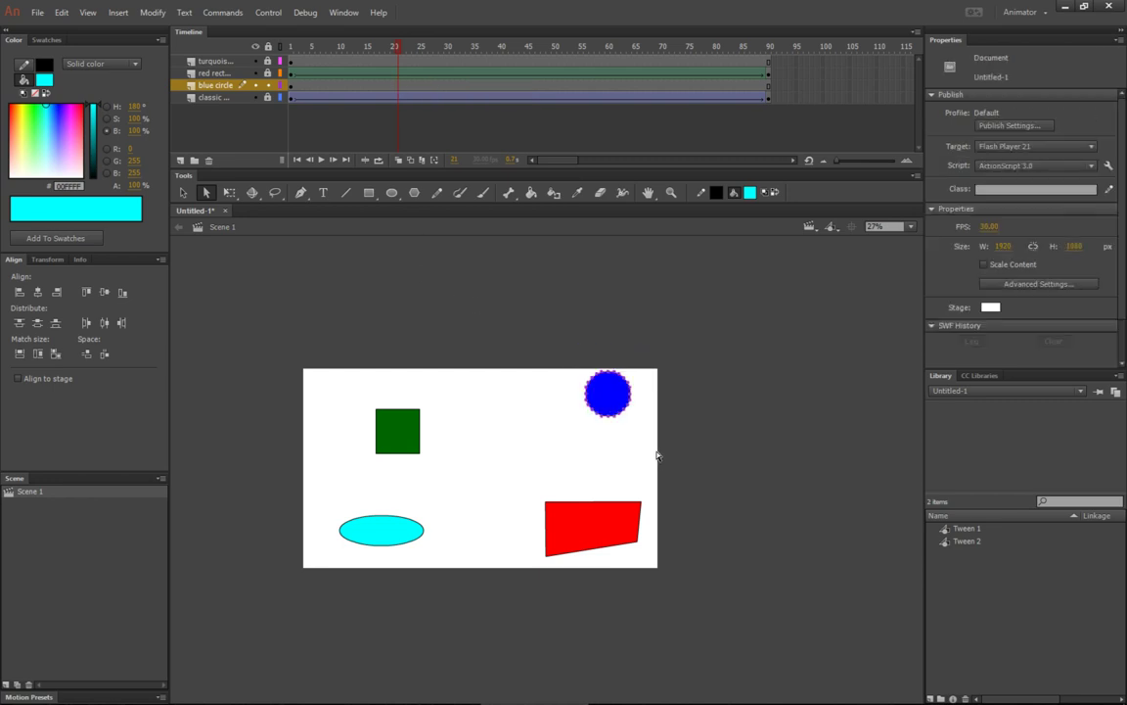
right_click(391, 87)
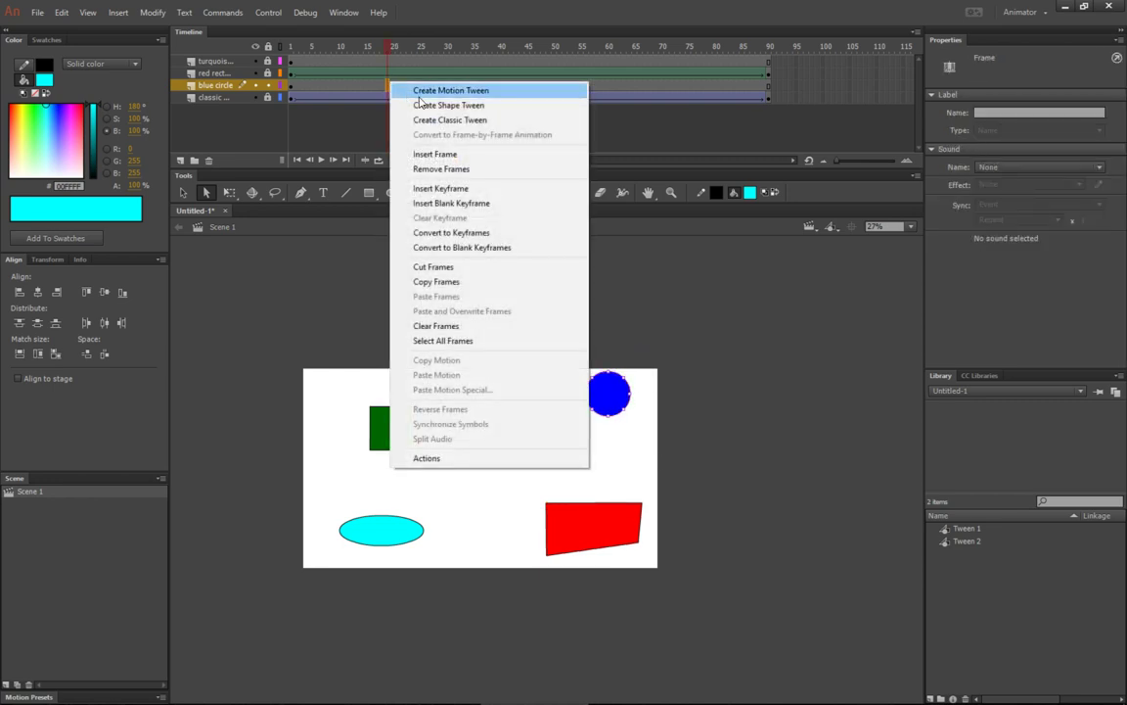
left_click(396, 91)
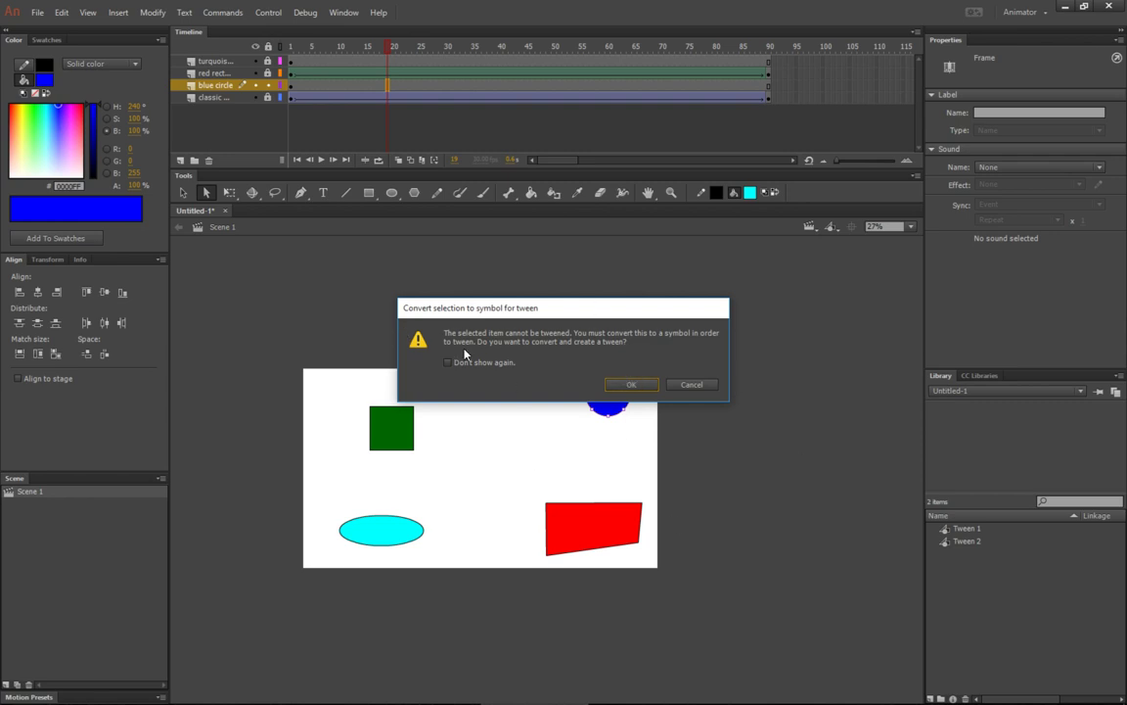
left_click_drag(525, 307, 493, 254)
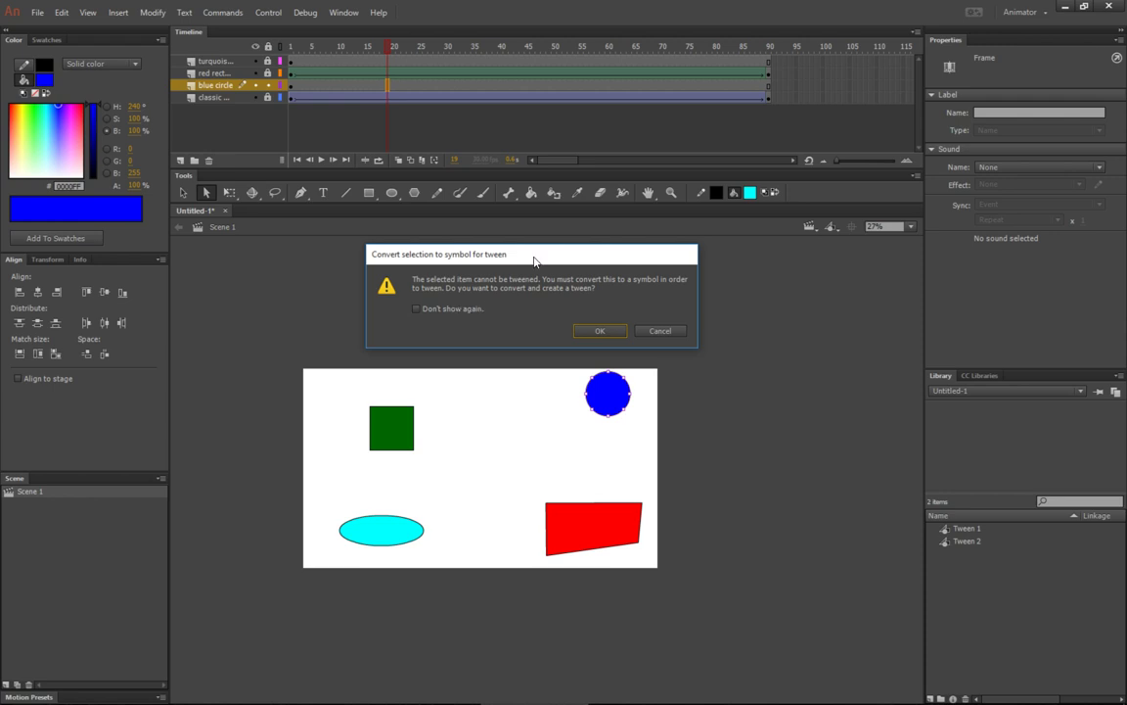
left_click(601, 331)
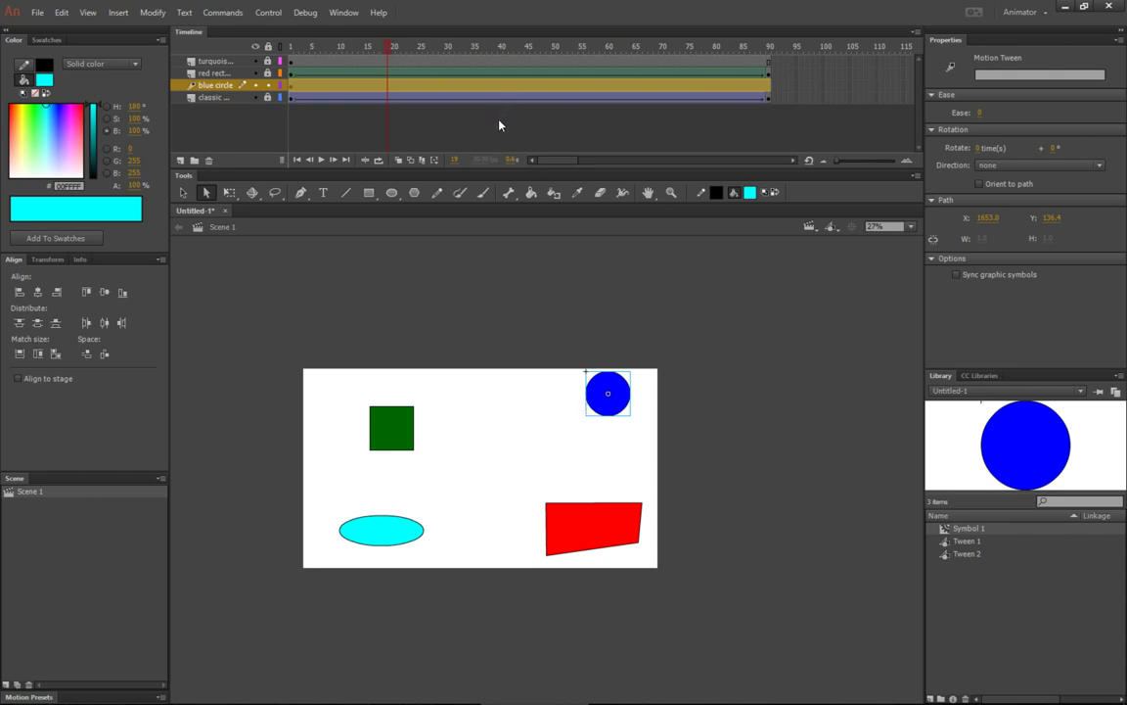
left_click(398, 120)
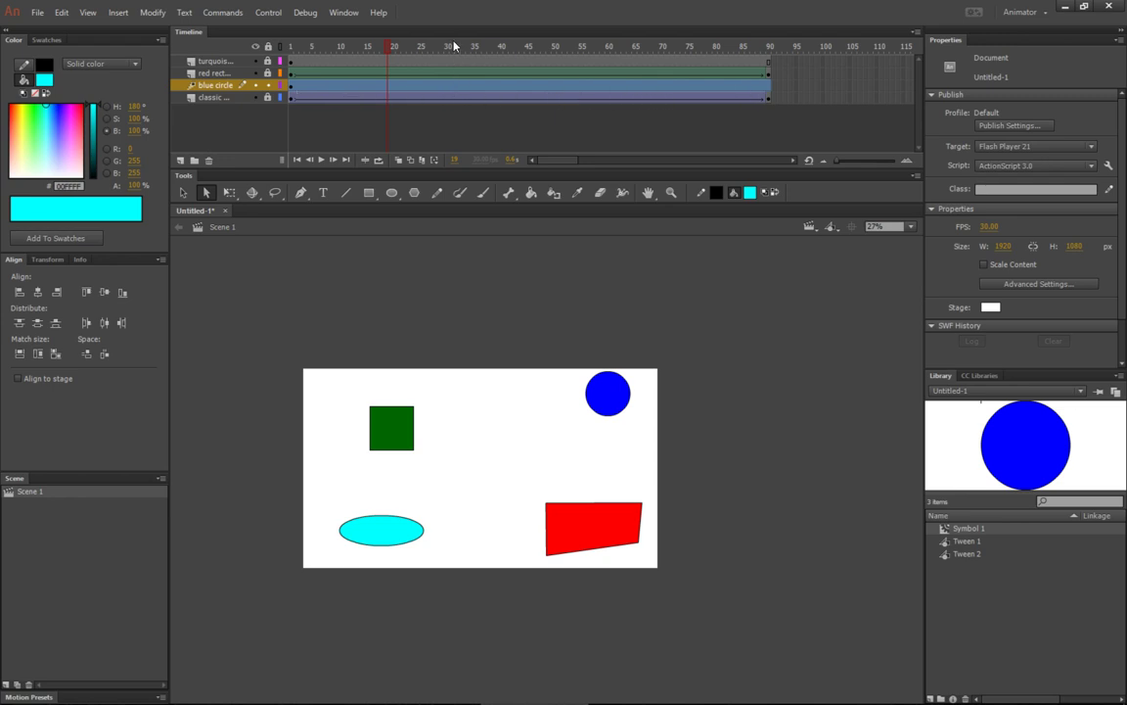
At frame 90, move the blue circle to the stage's lower-left corner, about X 42, Y 773, and scrub back to frame 1.
left_click_drag(412, 46, 771, 47)
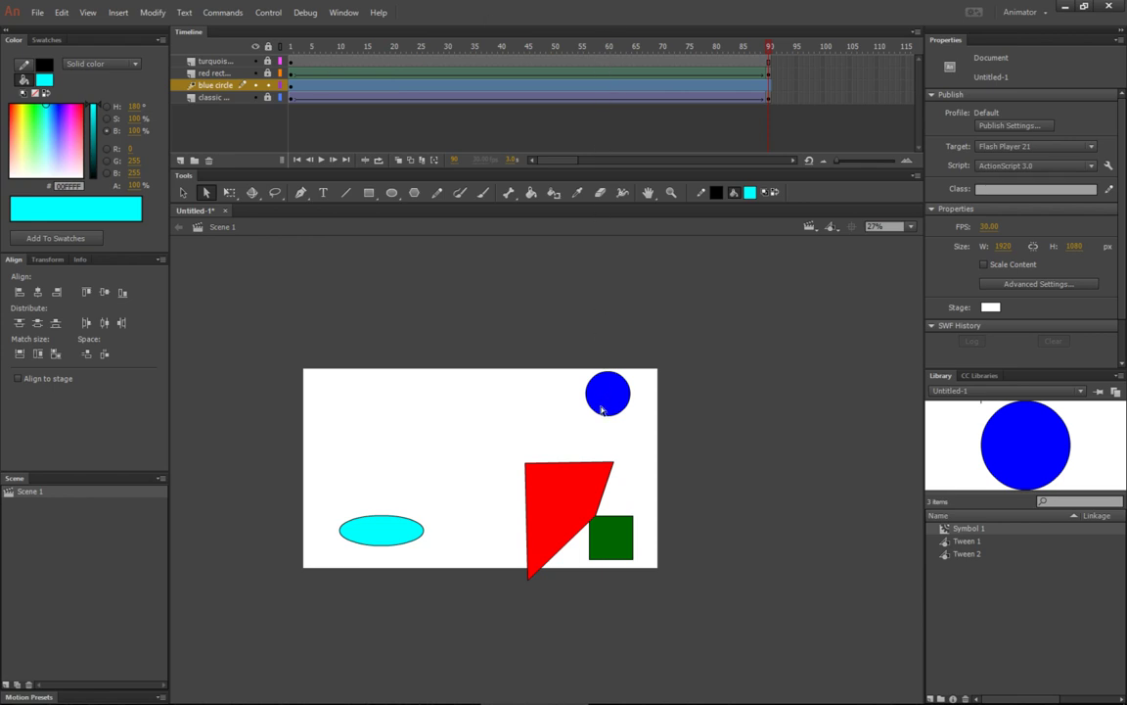
left_click_drag(596, 413, 330, 548)
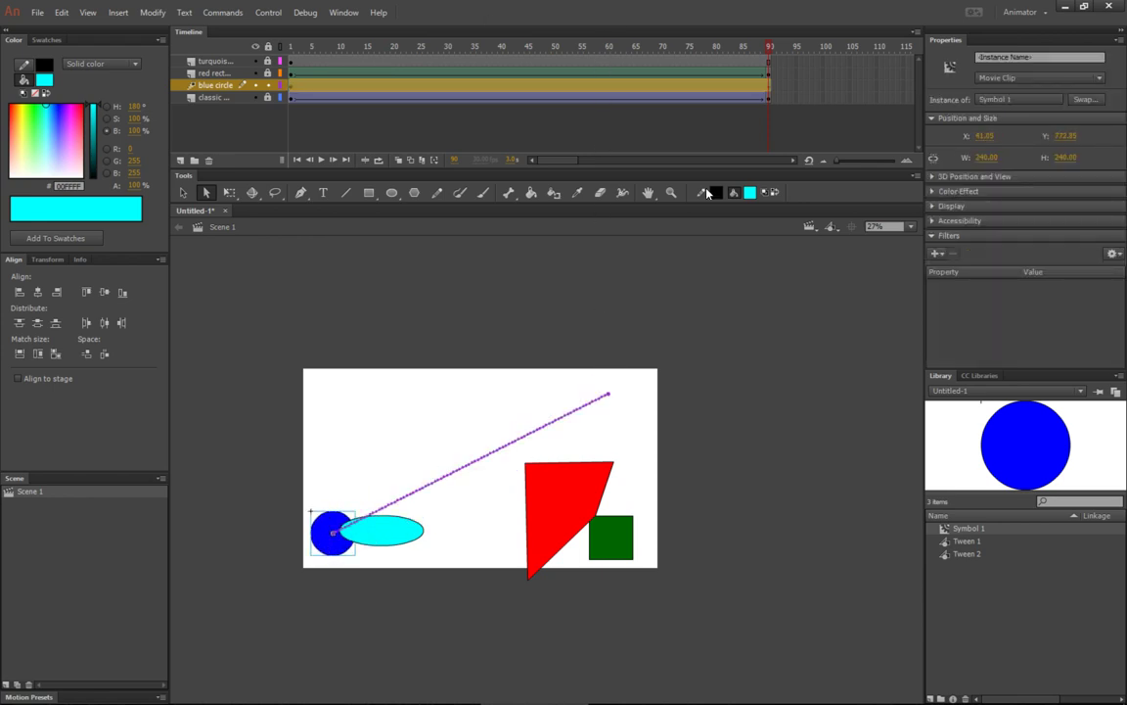
left_click(765, 97)
left_click(766, 49)
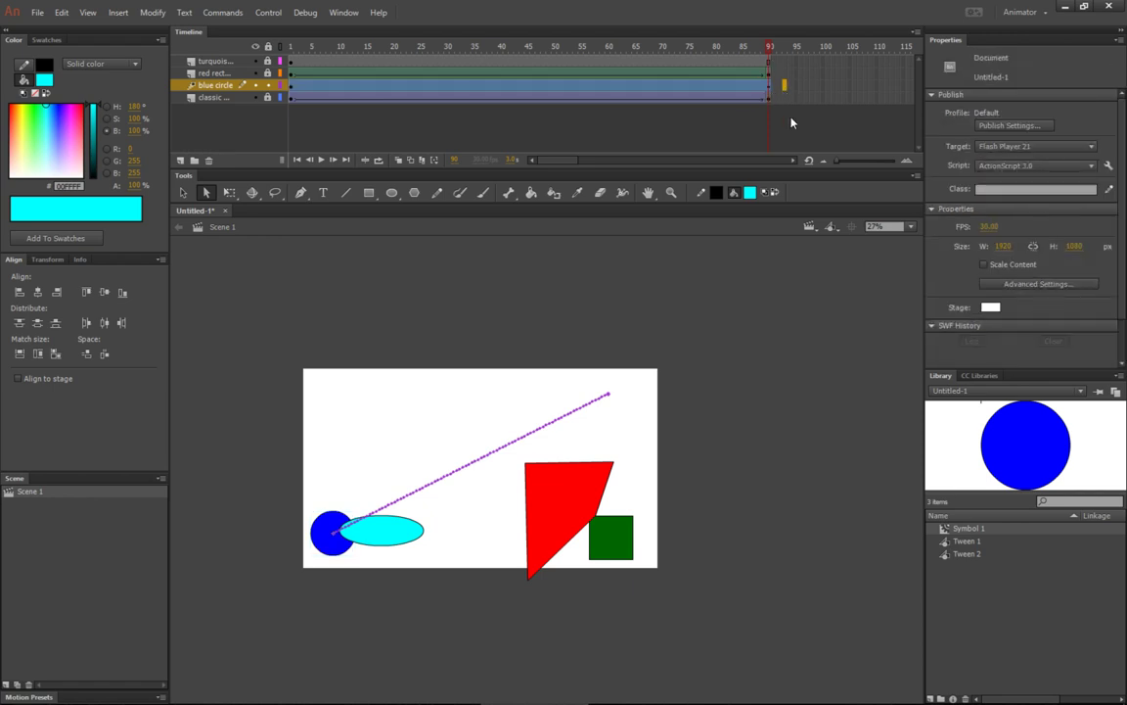
left_click_drag(767, 49, 454, 61)
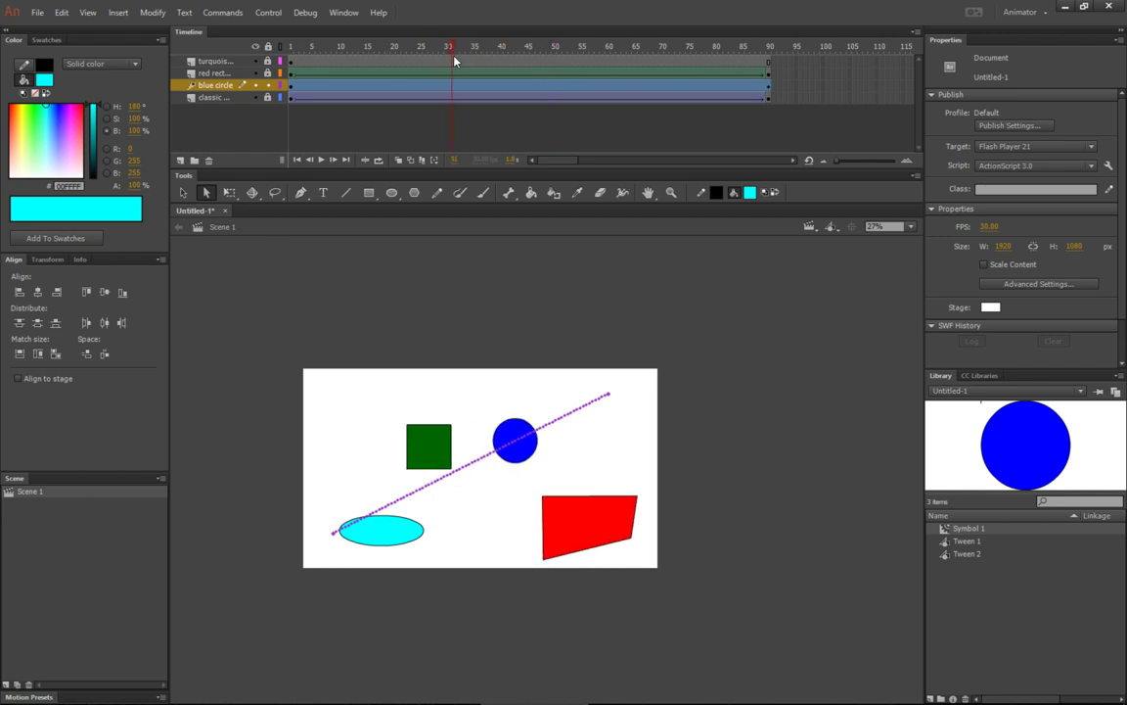
left_click_drag(446, 62, 254, 61)
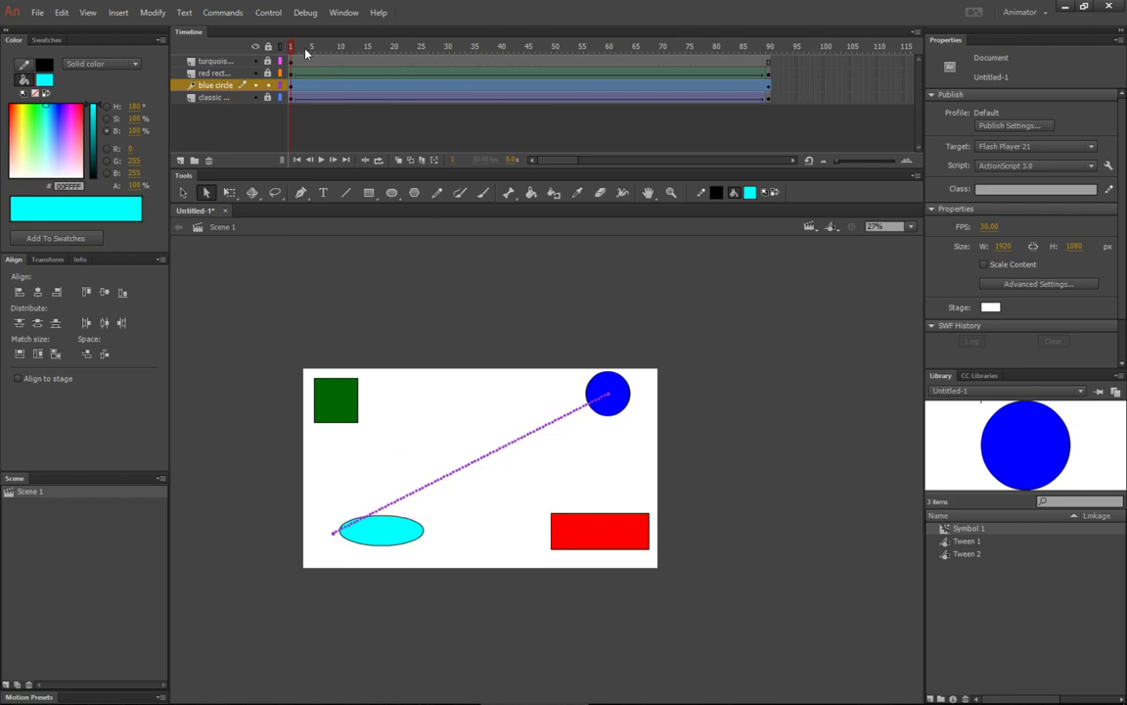
Bend the blue circle's straight motion path into an arc bulging towards the stage's upper-left with the Selection tool.
left_click(213, 97)
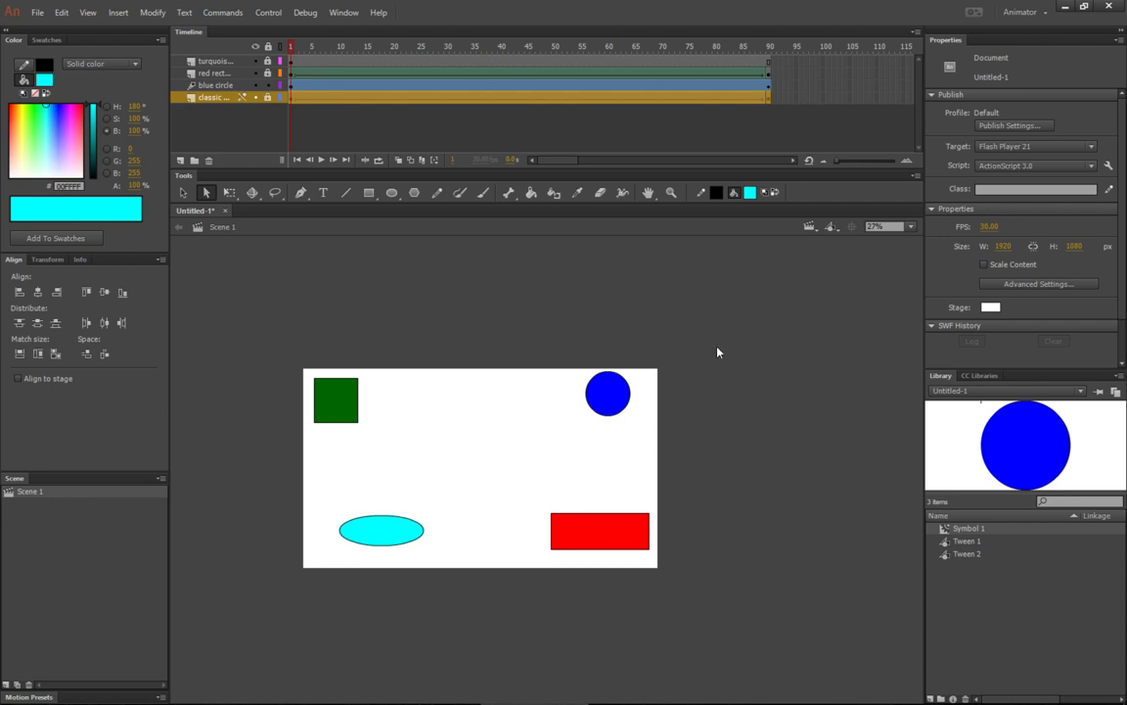
left_click(233, 86)
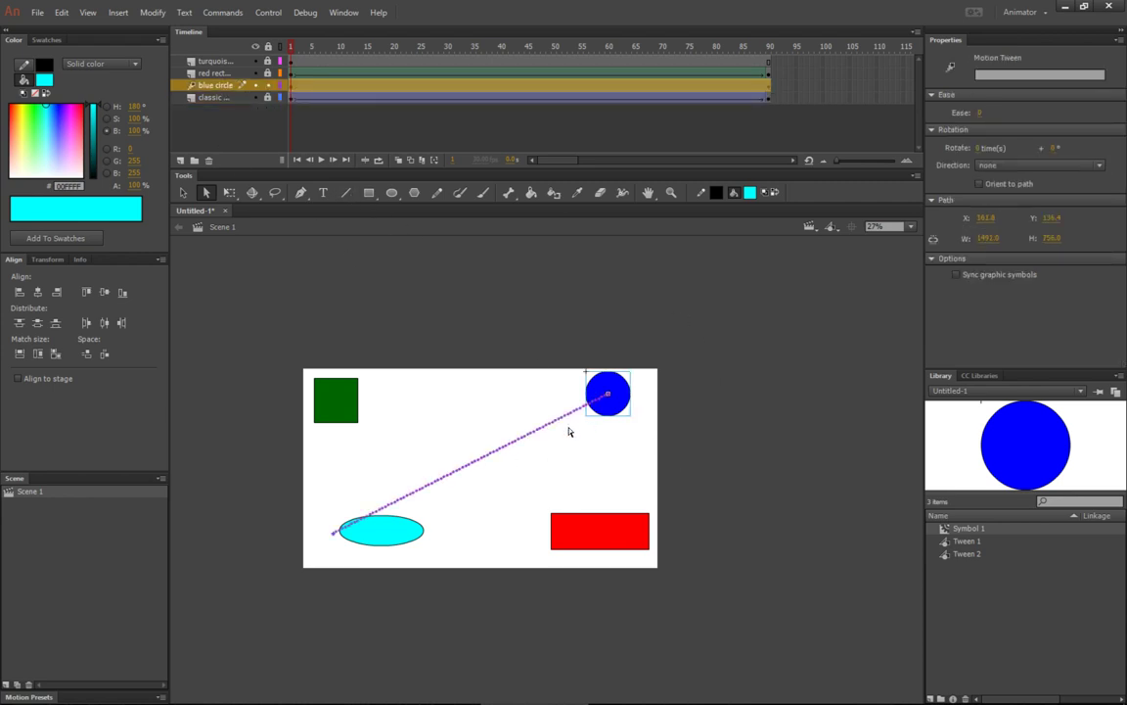
left_click(234, 131)
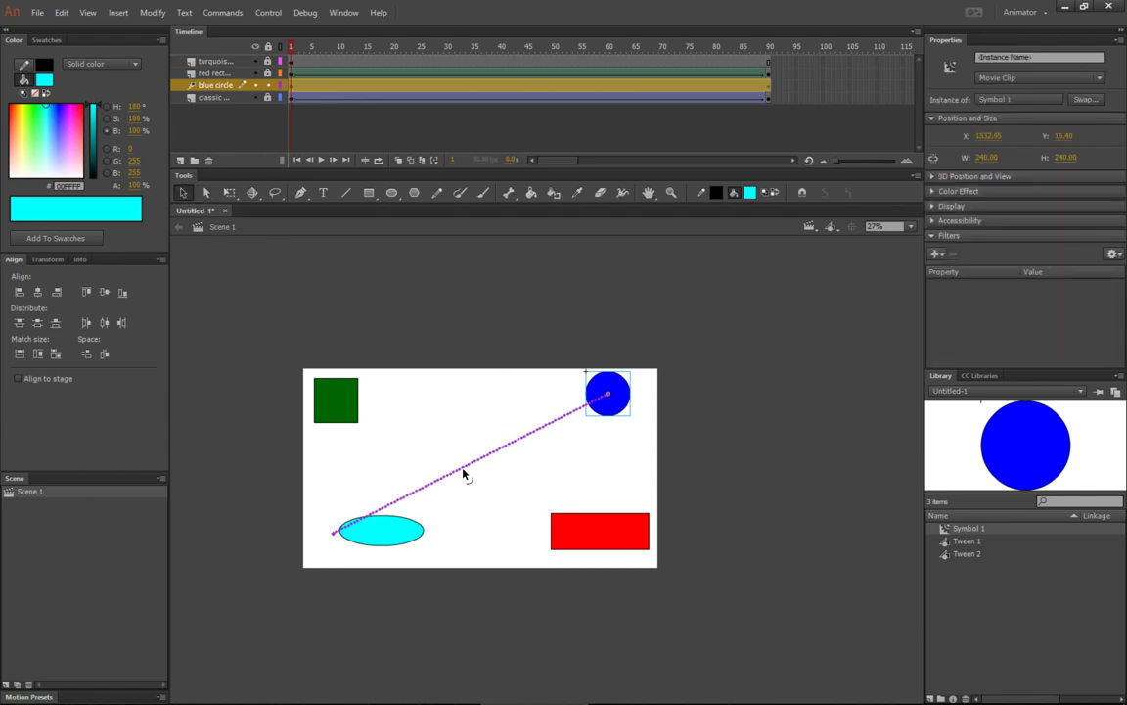
left_click_drag(464, 473, 435, 428)
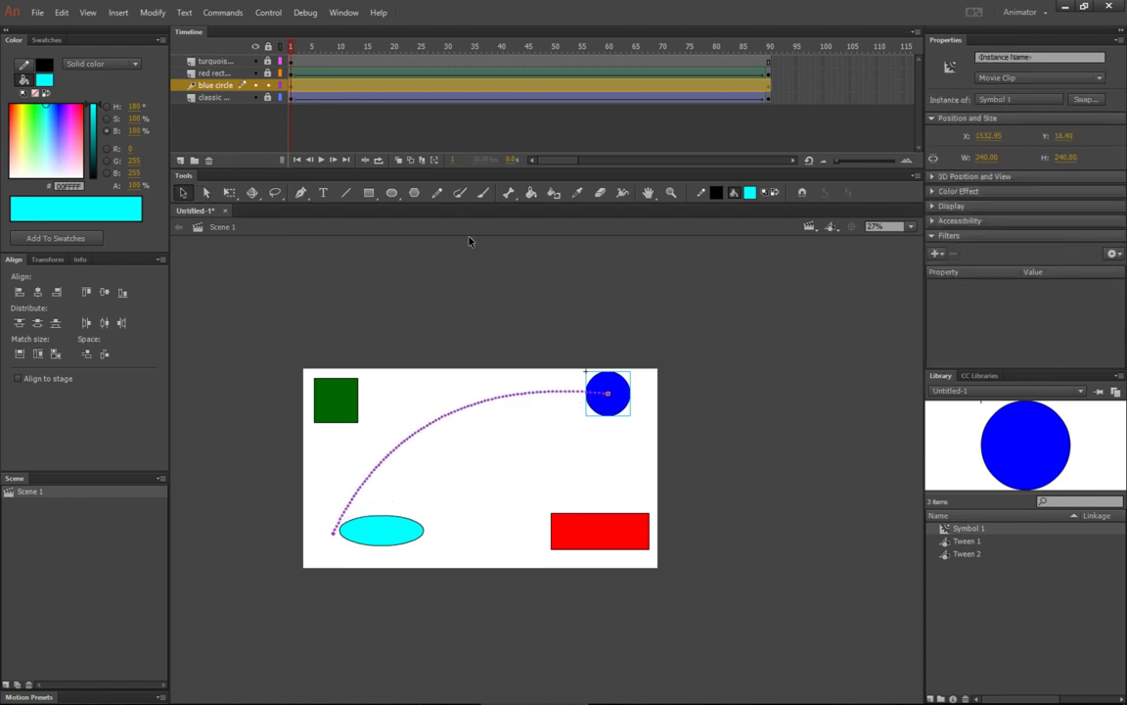
At frame 48, move the blue circle to about X 1071, Y 625, and place its layer above the red rectangle layer.
left_click_drag(323, 45, 545, 36)
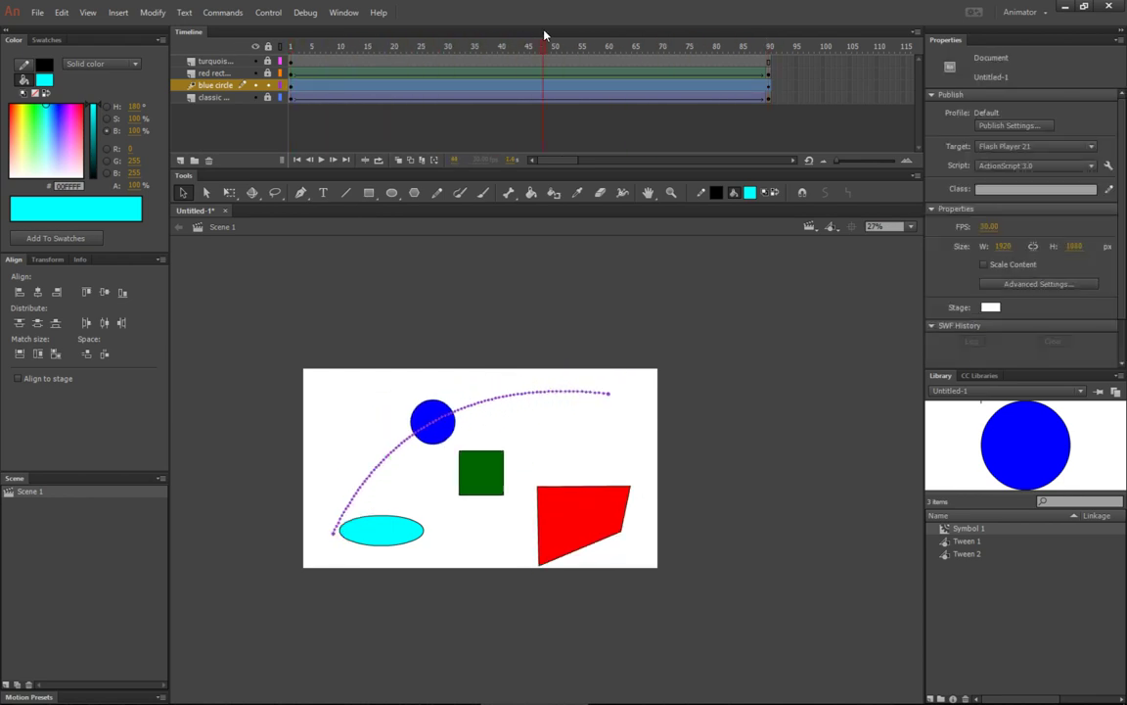
left_click(545, 36)
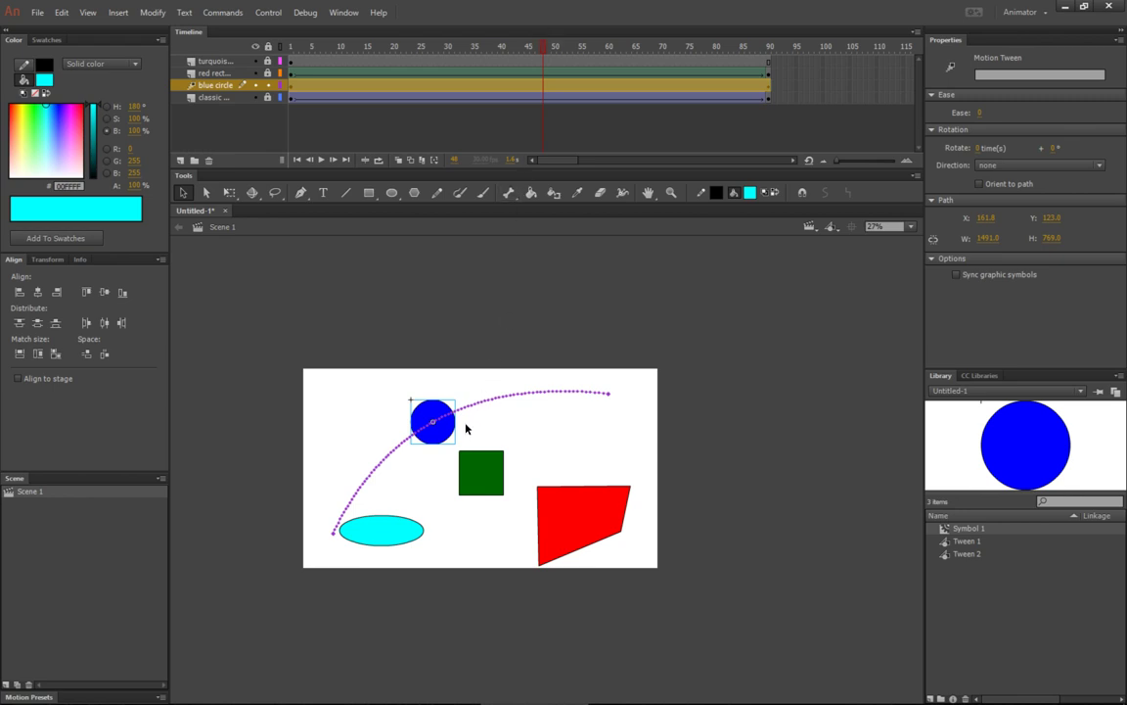
left_click_drag(453, 442, 540, 527)
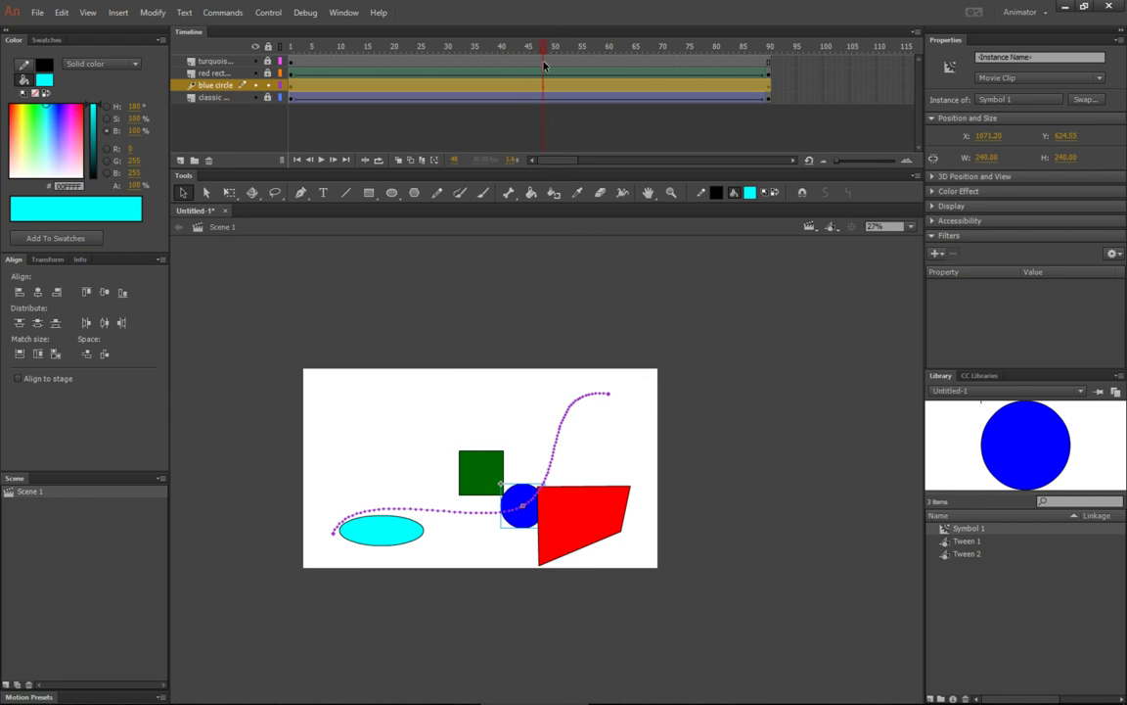
left_click_drag(489, 47, 279, 53)
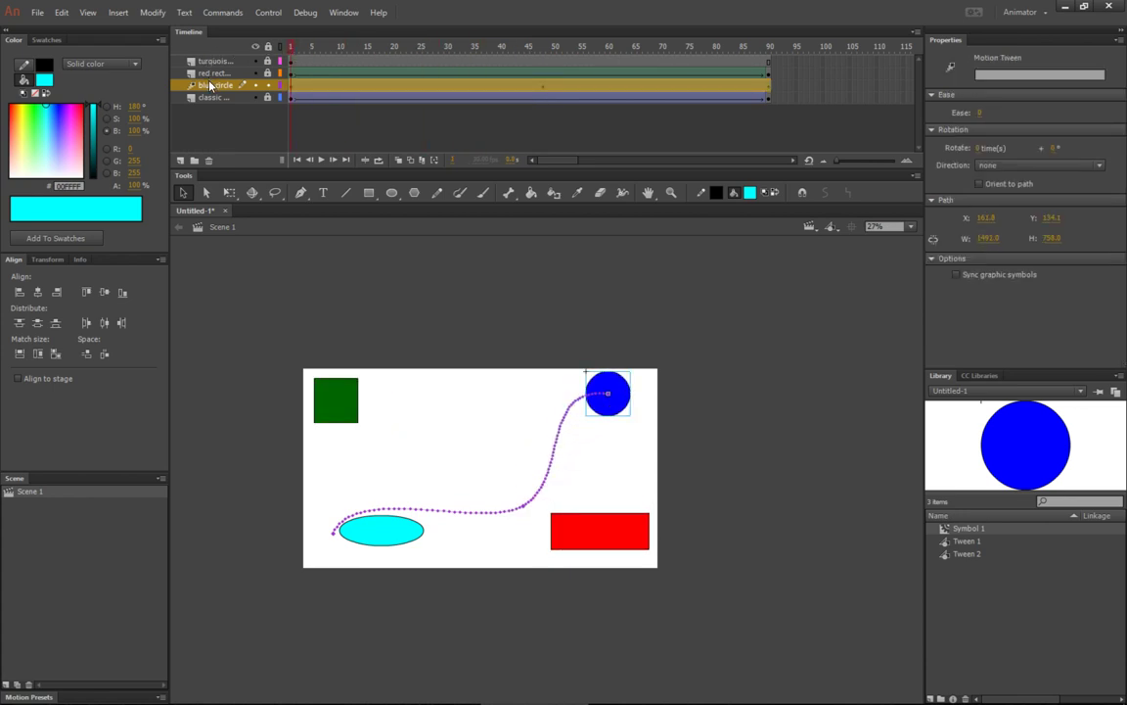
left_click_drag(209, 86, 219, 73)
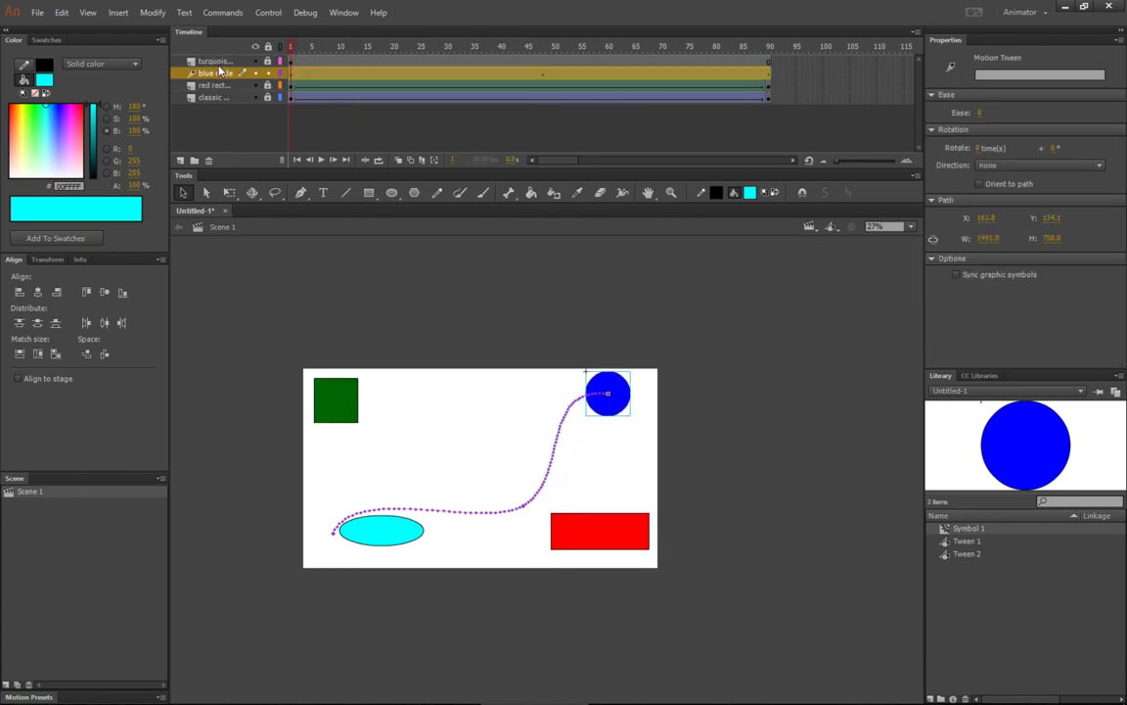
Reshape the blue circle's motion path with the Subselection tool, pulling the end point's handle upward and lengthening the middle point's left handle.
left_click(207, 194)
left_click(526, 509)
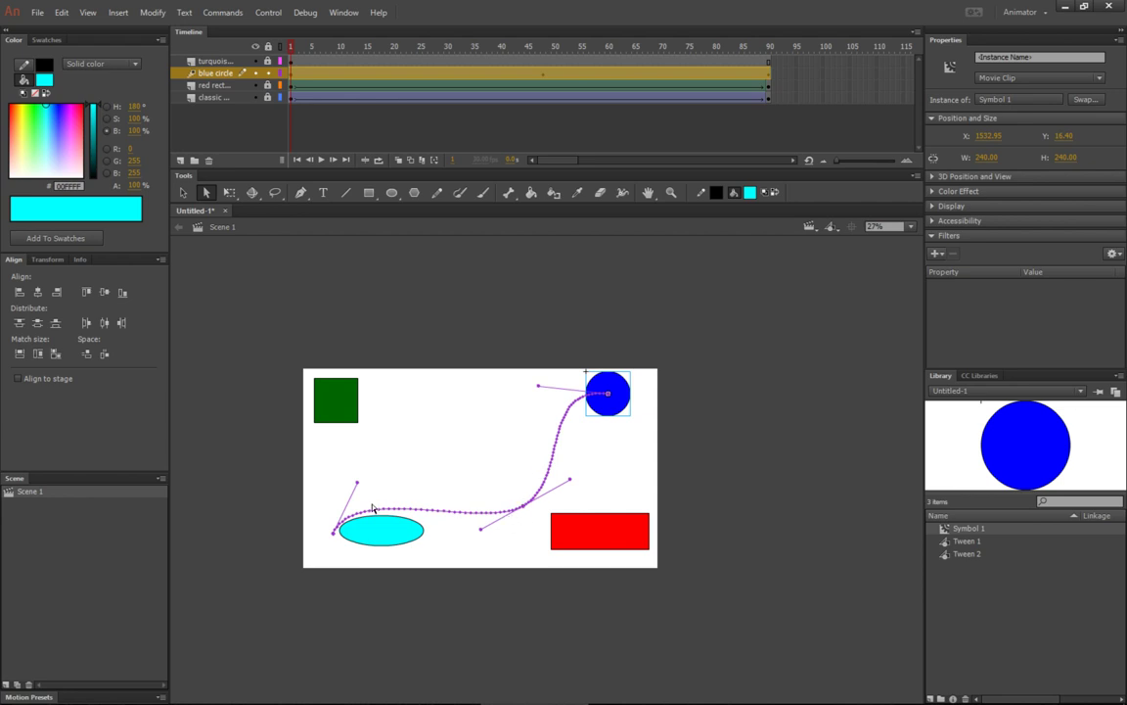
left_click_drag(356, 484, 358, 417)
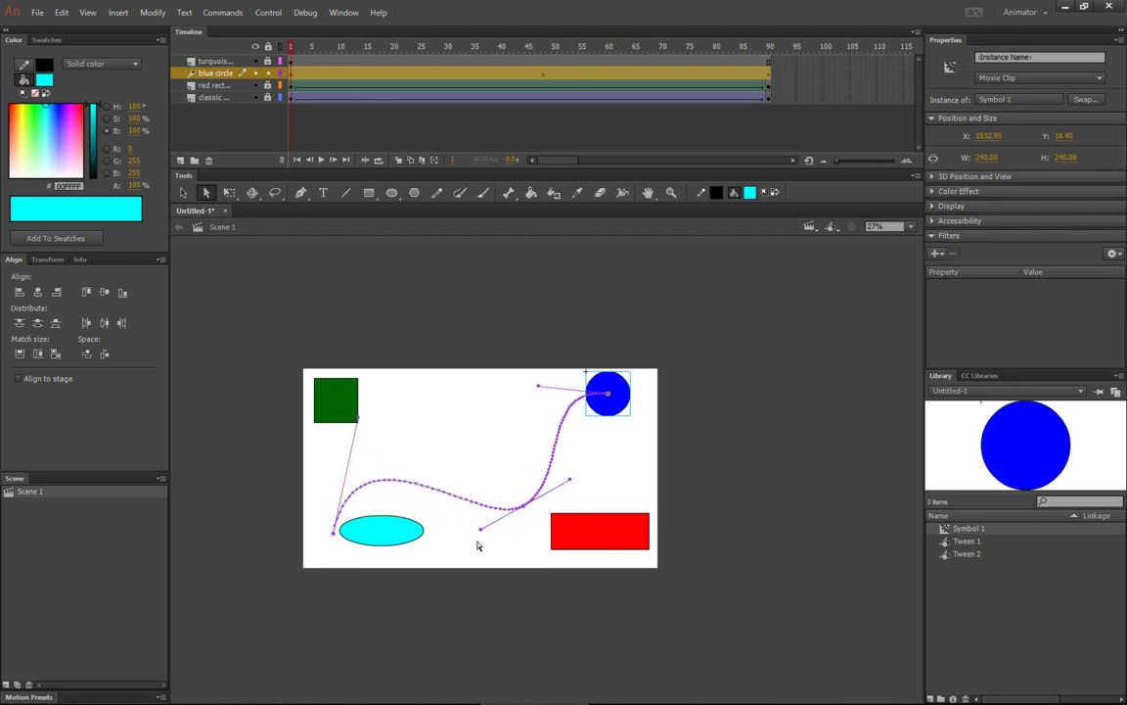
left_click_drag(481, 531, 434, 539)
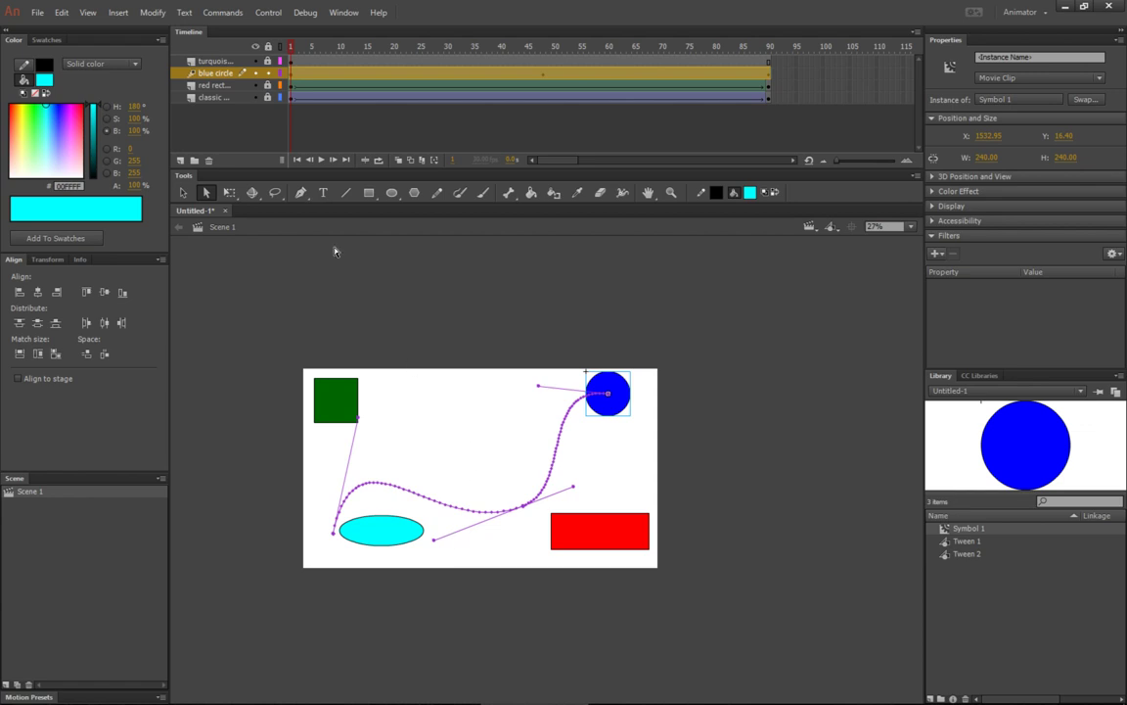
Turn the blue circle path's middle point into a sharp corner by angling its left and right handles upward independently, and scrub the first frames.
left_click(301, 192)
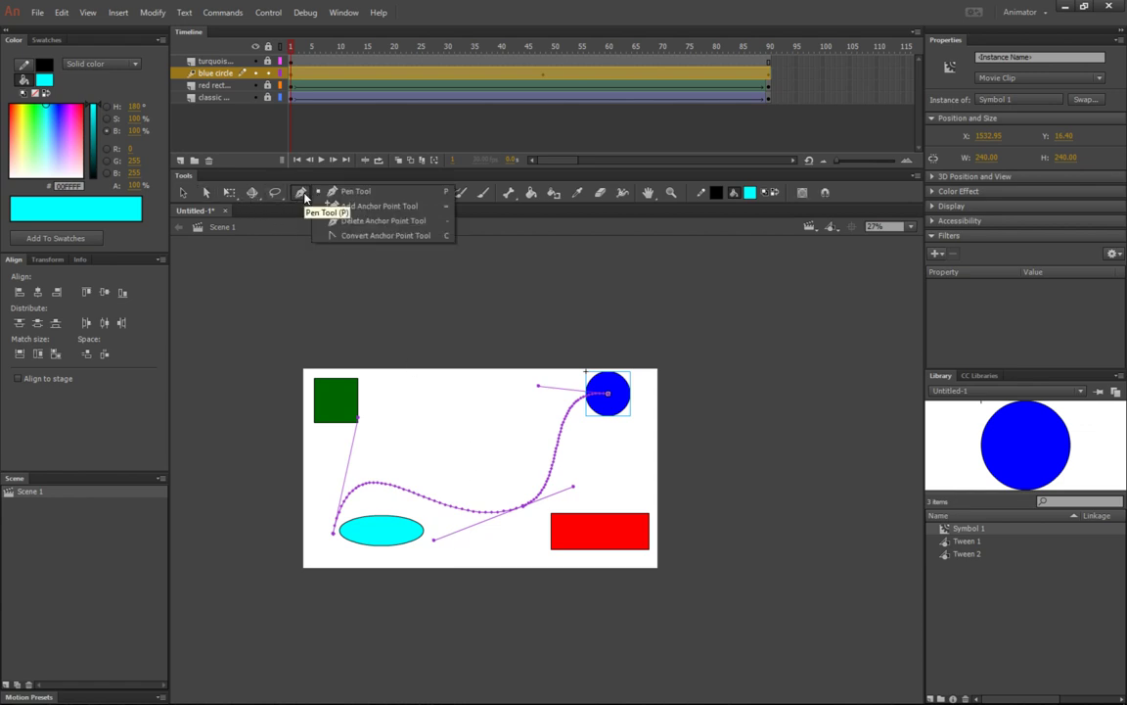
left_click(359, 237)
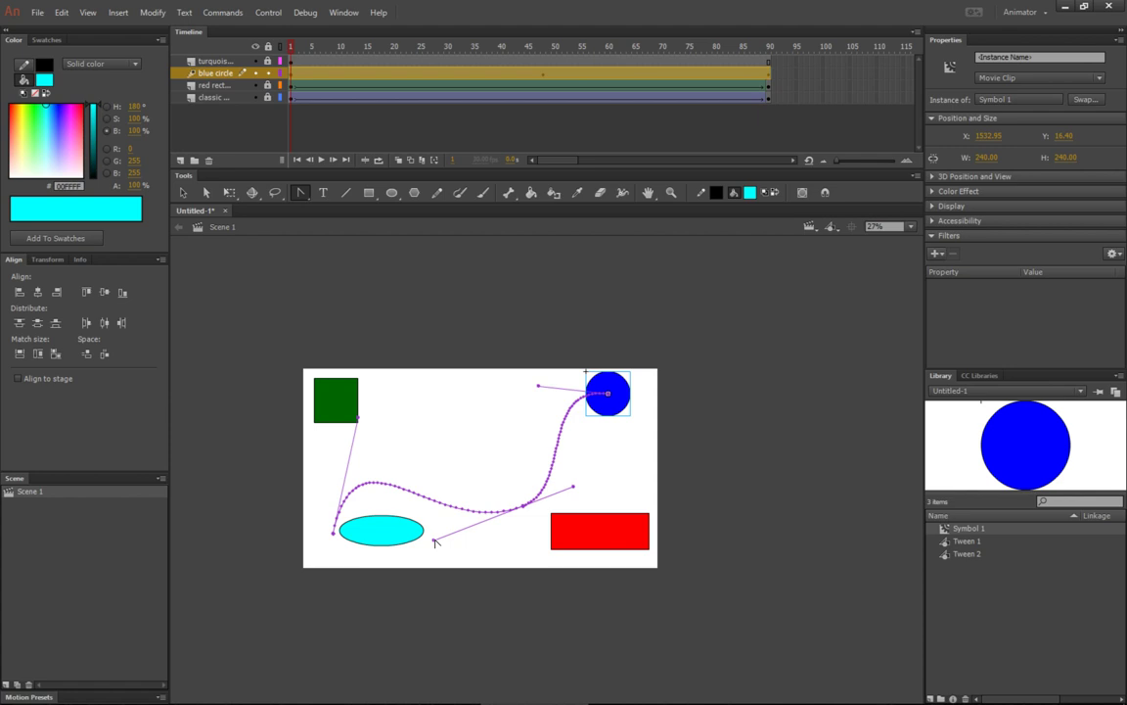
left_click_drag(436, 542, 460, 418)
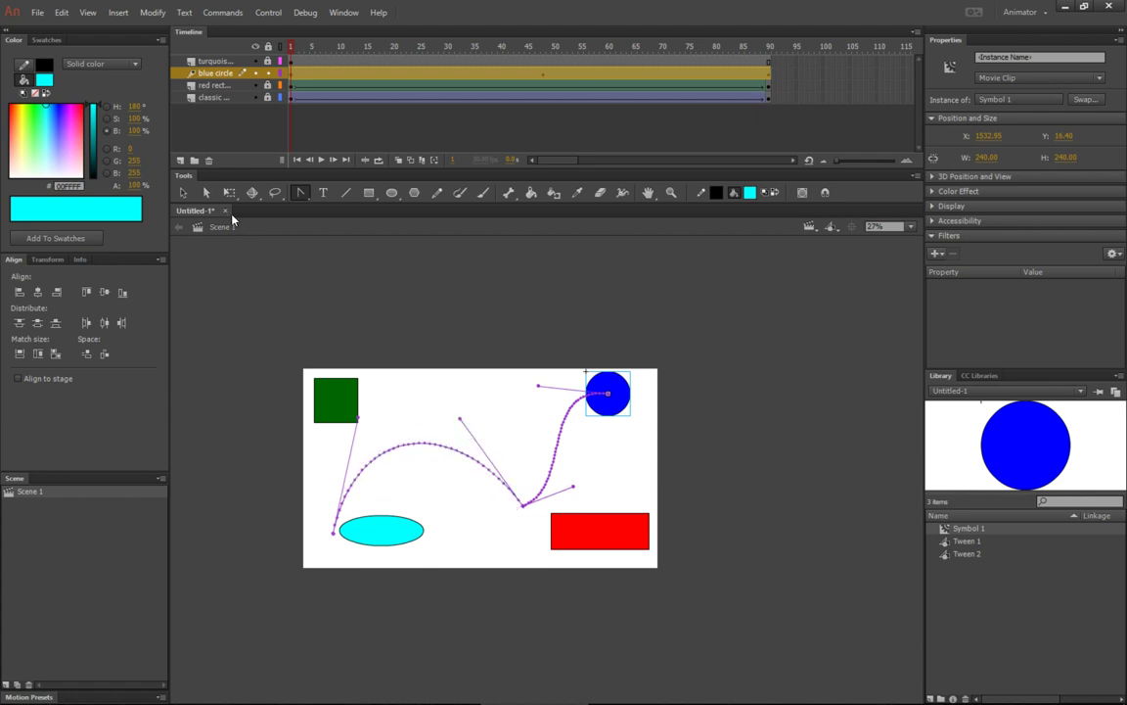
left_click(206, 192)
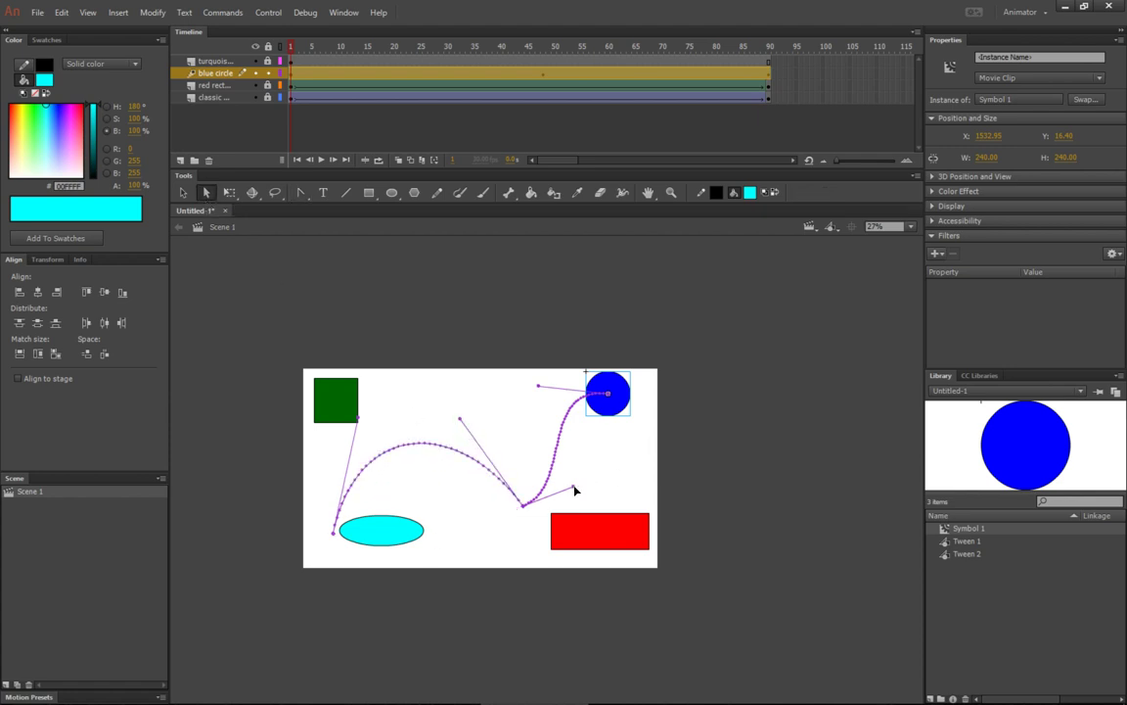
left_click_drag(576, 489, 508, 415)
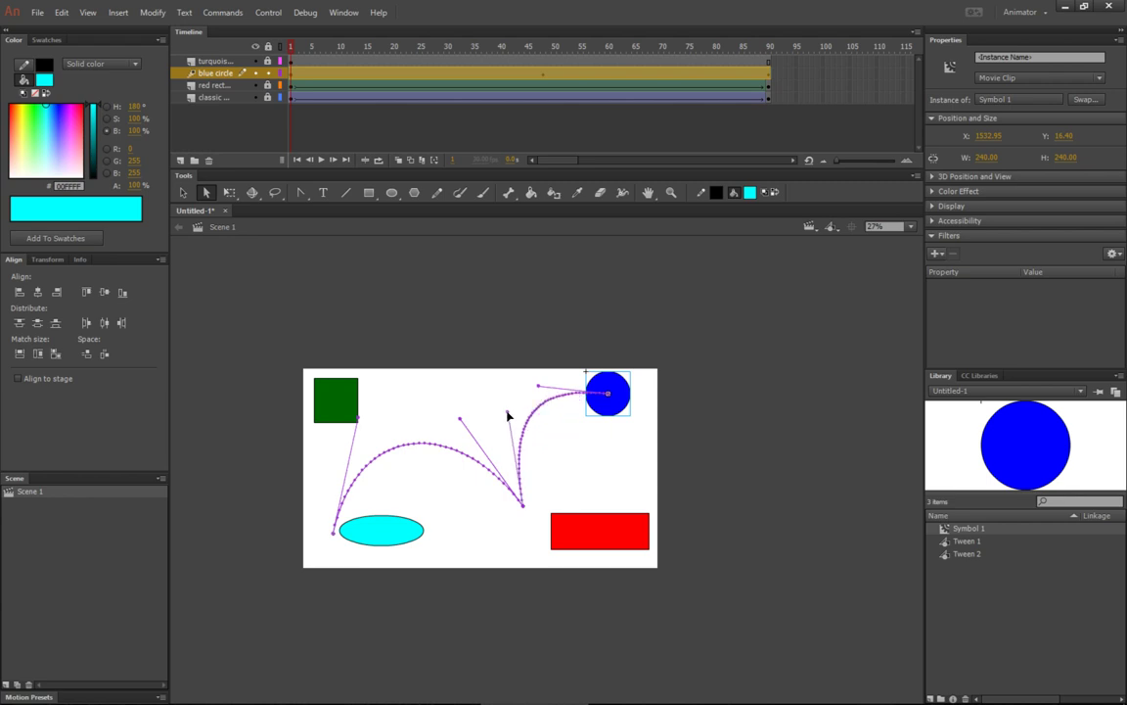
left_click(344, 47)
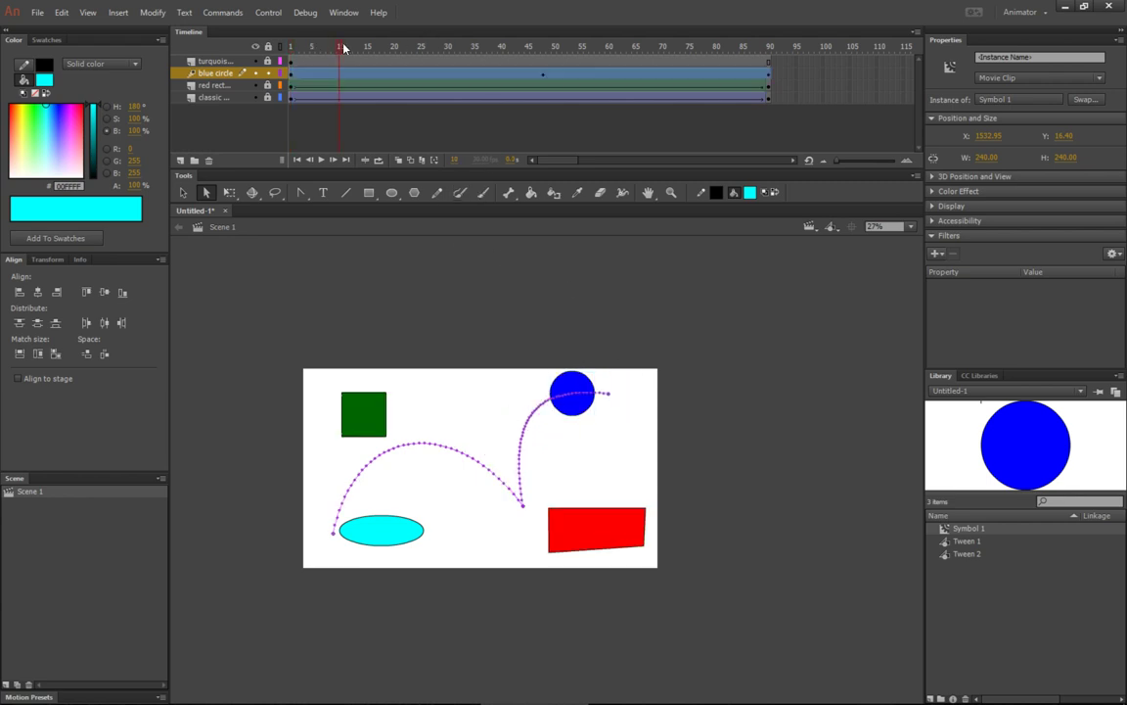
left_click_drag(343, 47, 195, 49)
left_click(217, 72)
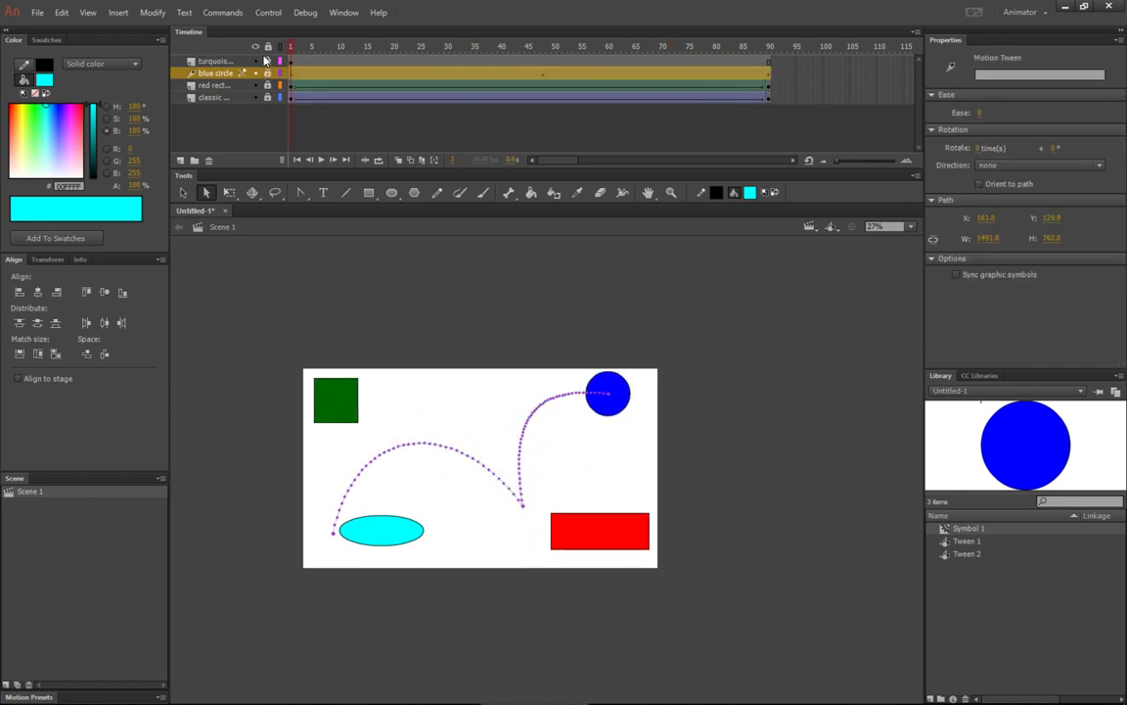
right_click(491, 62)
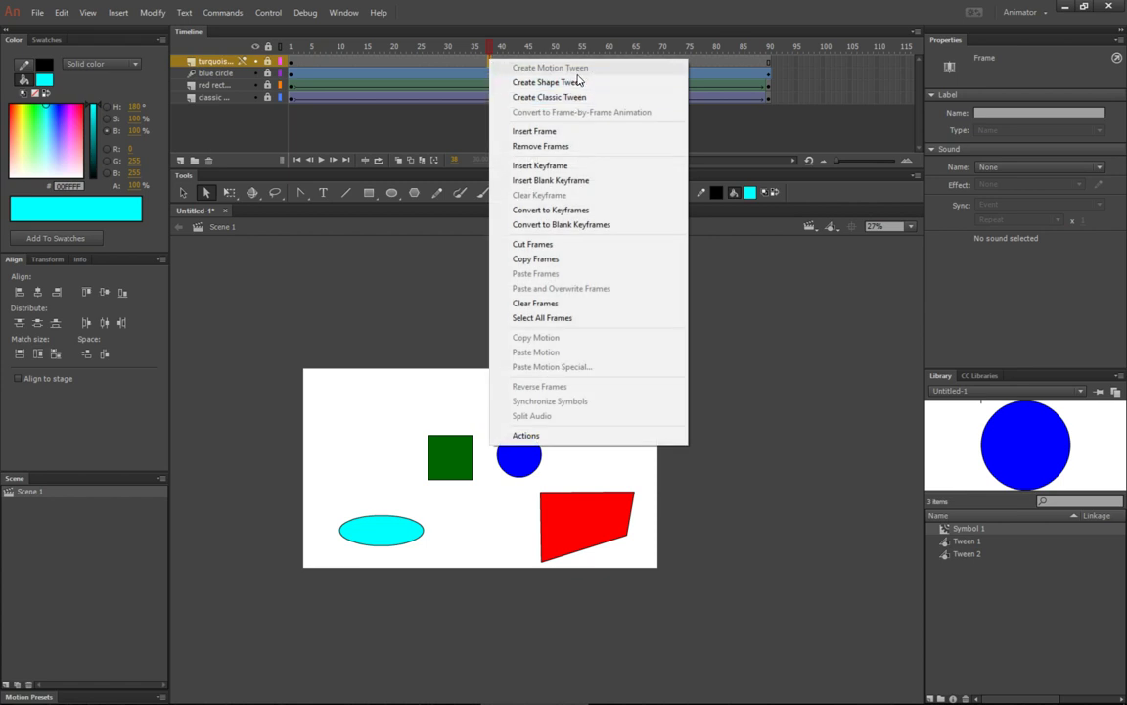
left_click(321, 46)
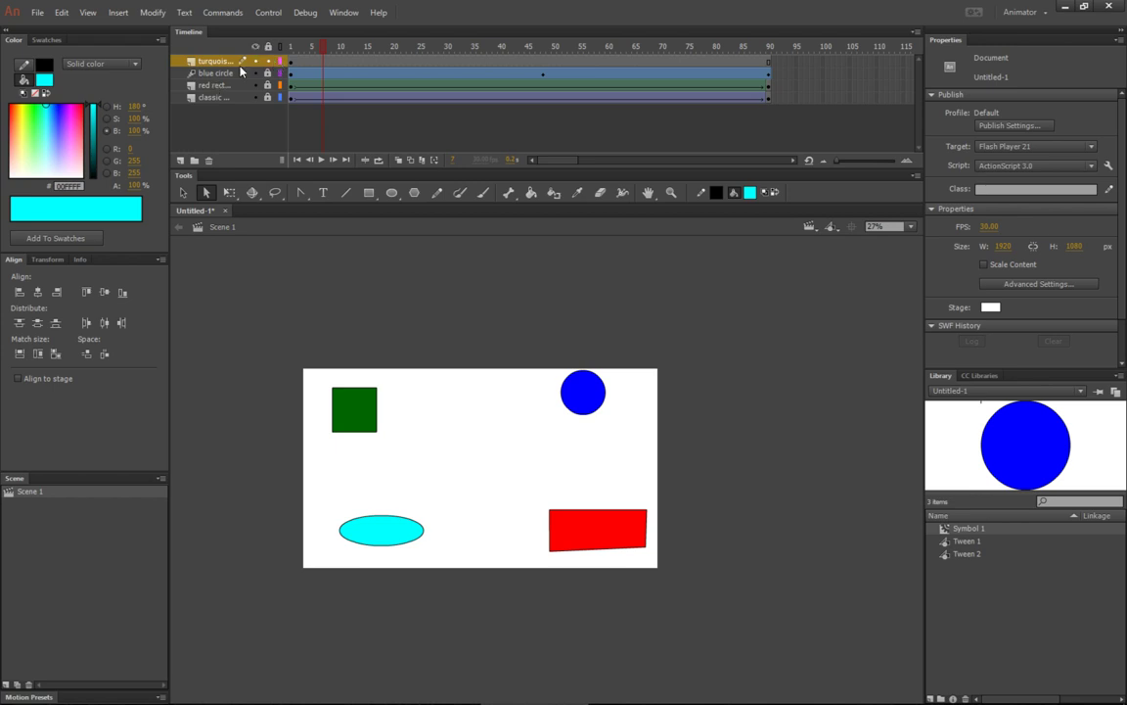
Rename the blue circle layer "motion tween" and the red rectangle layer "shape tween".
double_click(208, 74)
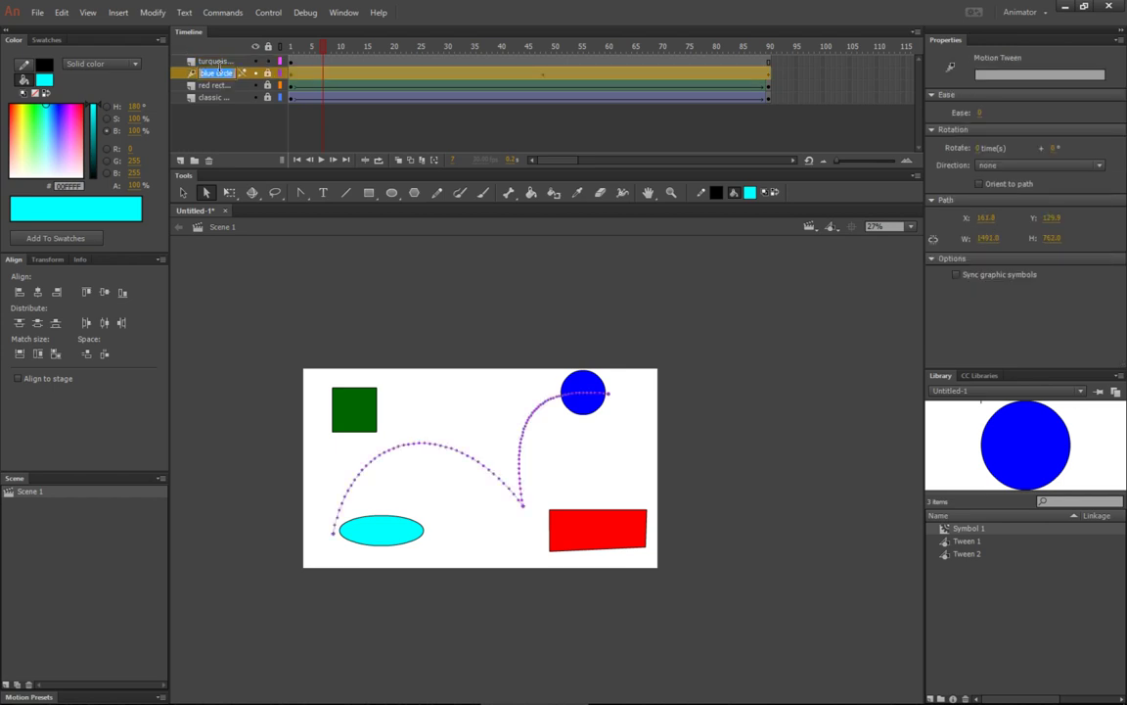
type("motion")
key("Return")
double_click(209, 85)
type("shape tween")
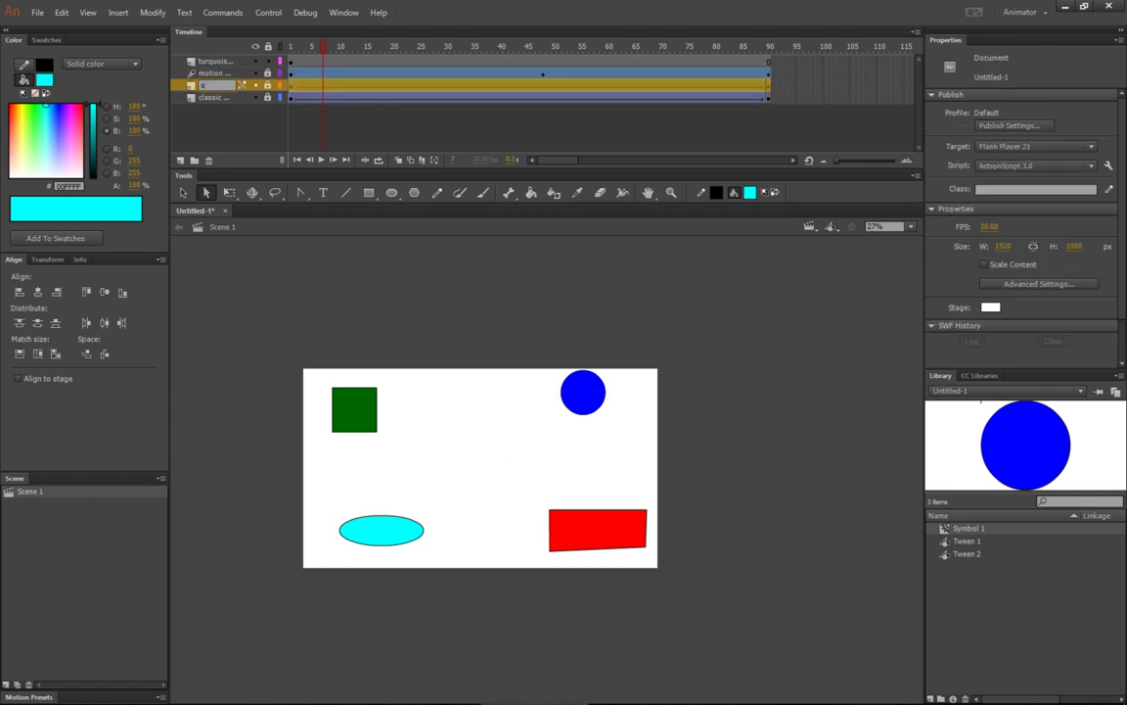
key("Return")
left_click(403, 109)
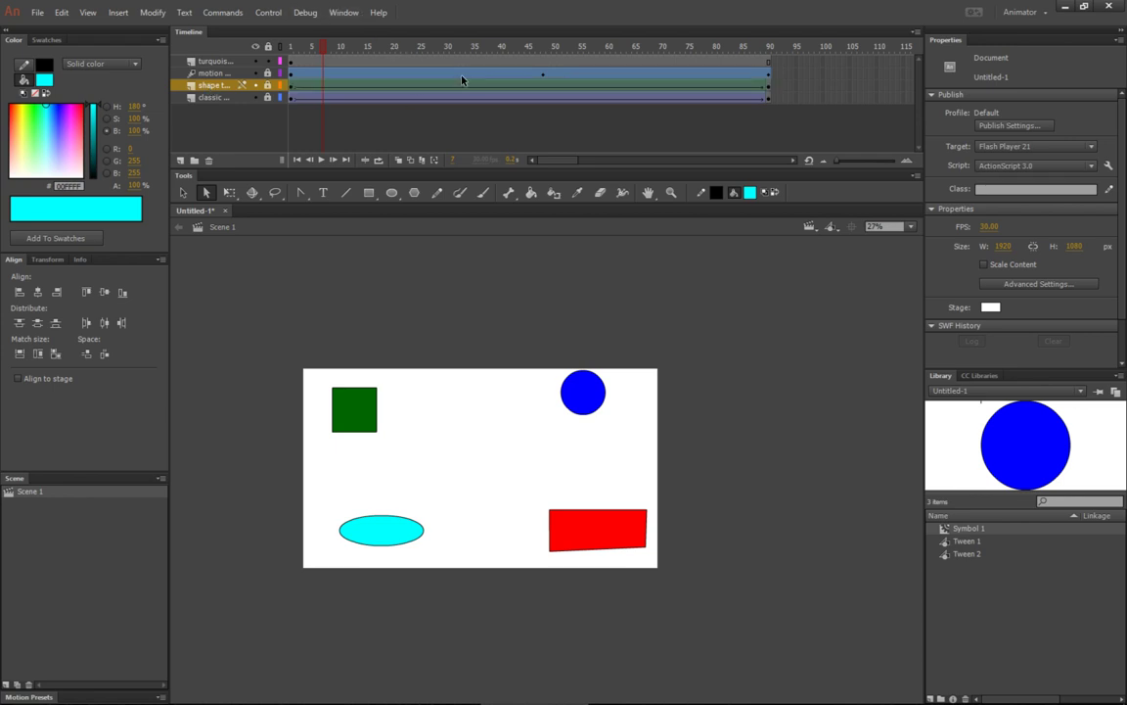
Rename the turquoise oval layer "nested tween".
left_click(214, 62)
double_click(211, 61)
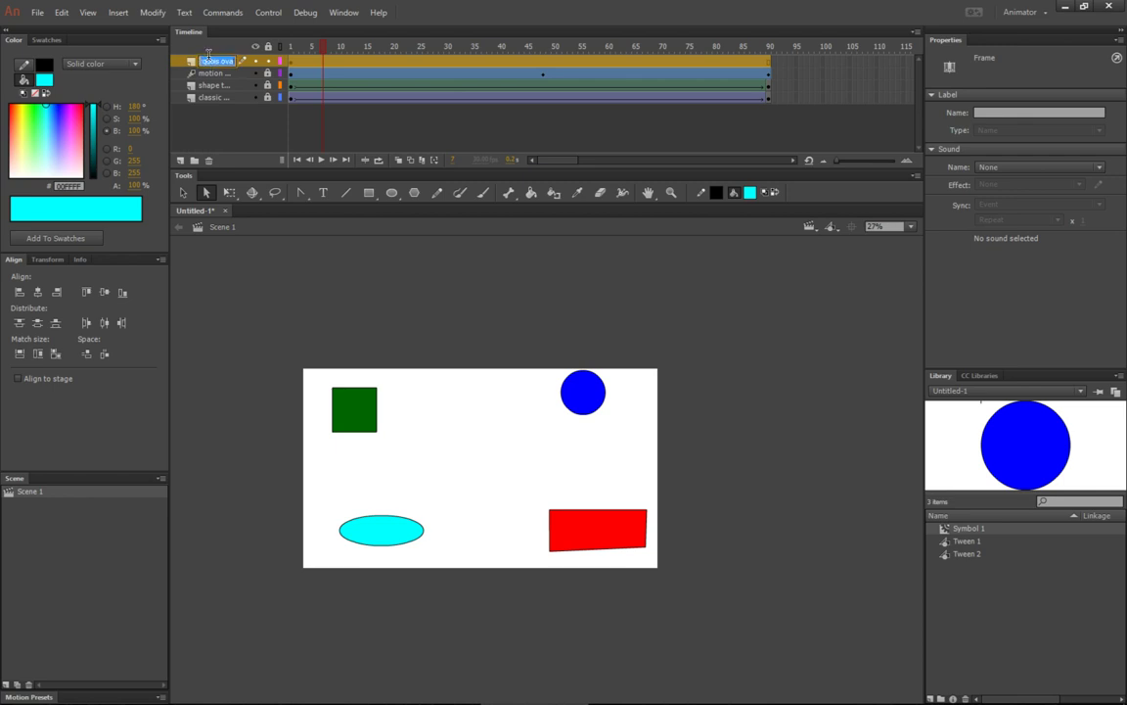
type("rotated tween")
key("Return")
Create a motion tween on the turquoise oval's layer, converting the oval to a symbol.
left_click_drag(330, 496, 460, 566)
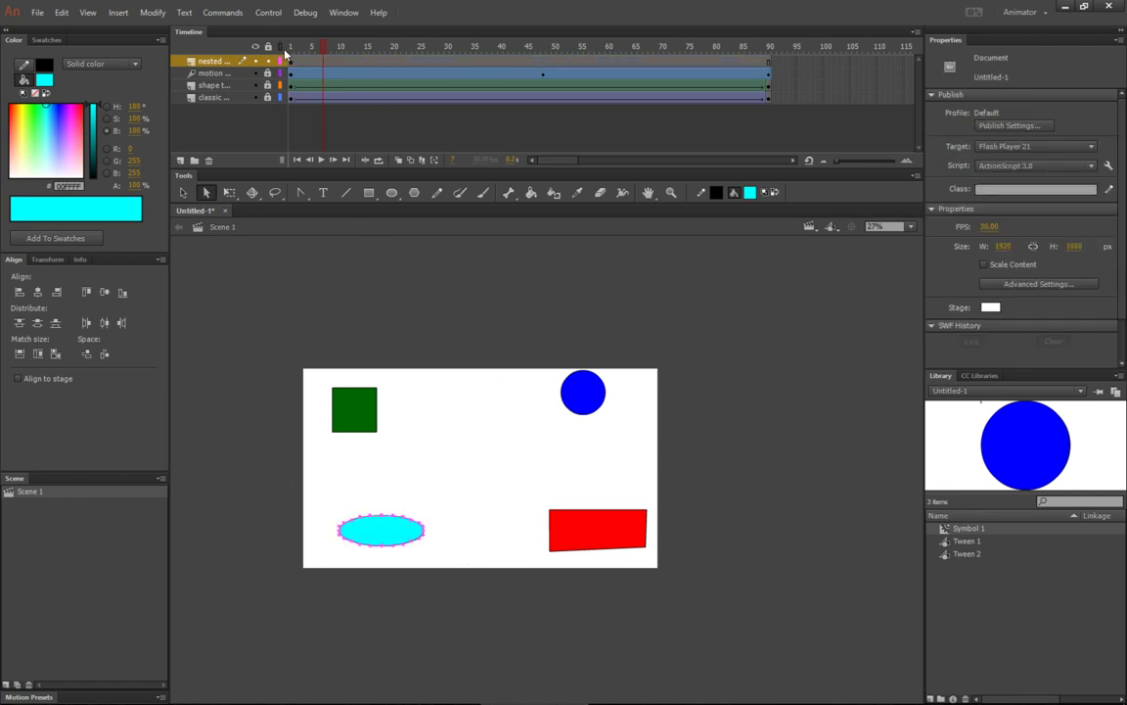
right_click(369, 62)
left_click(395, 68)
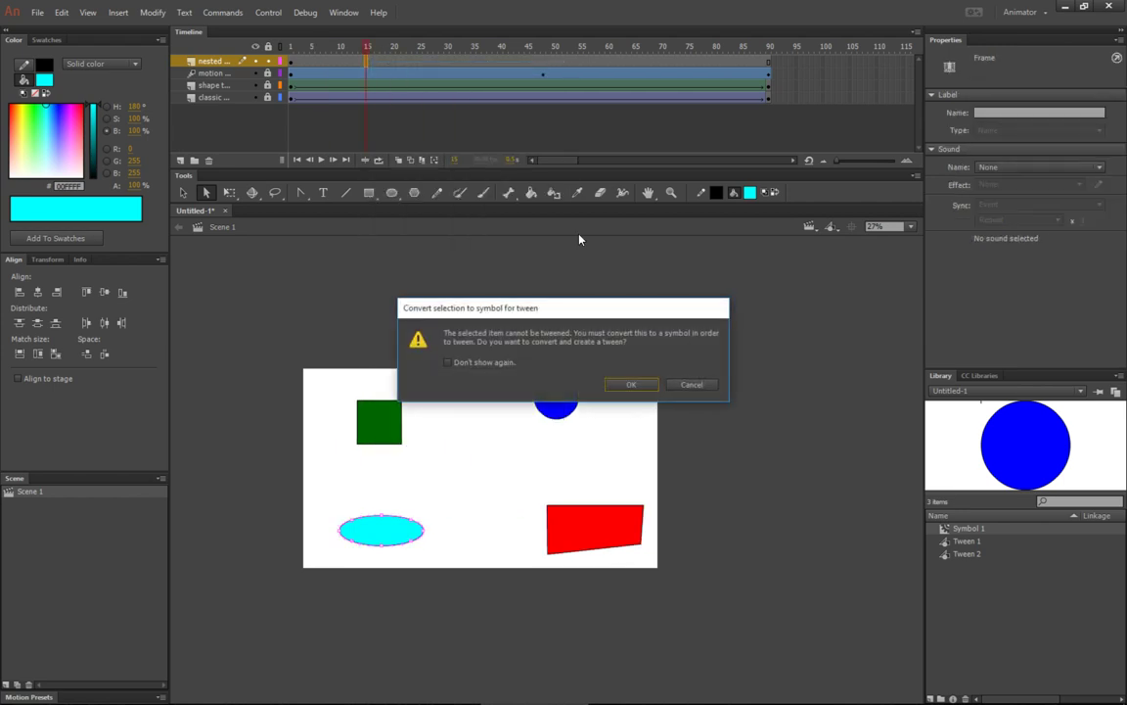
left_click(631, 384)
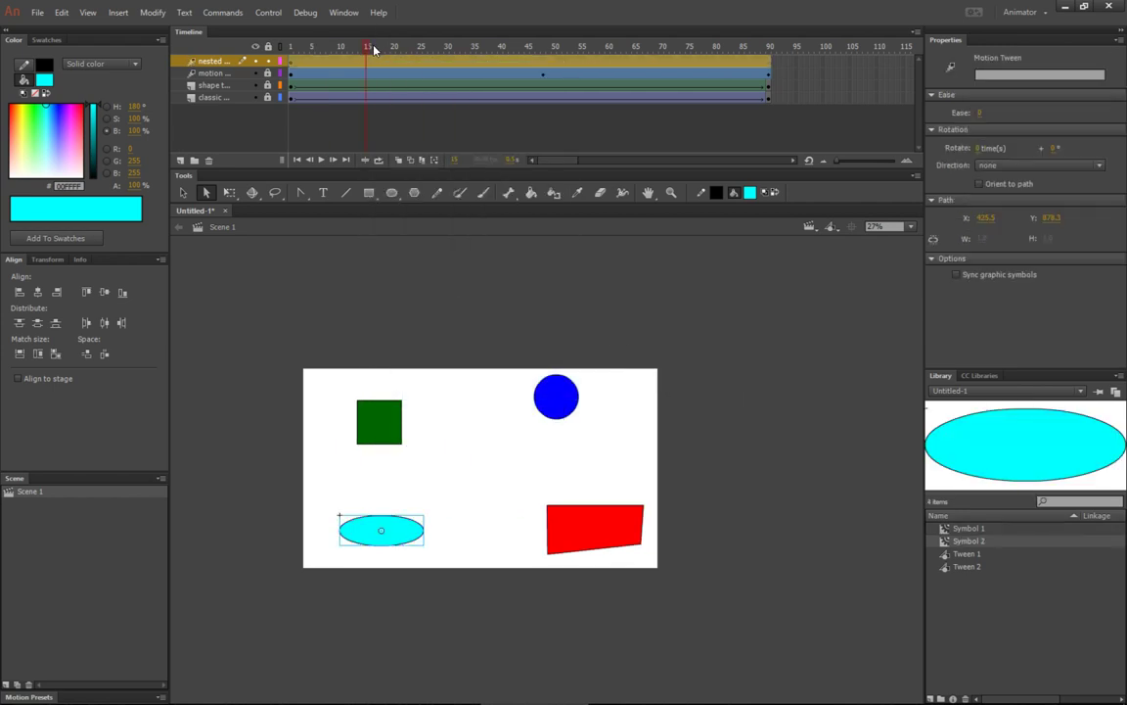
At frame 90, move the turquoise oval to about X 660, Y 51, and bend its path into an arc bulging towards the stage's lower right.
left_click_drag(374, 50, 769, 51)
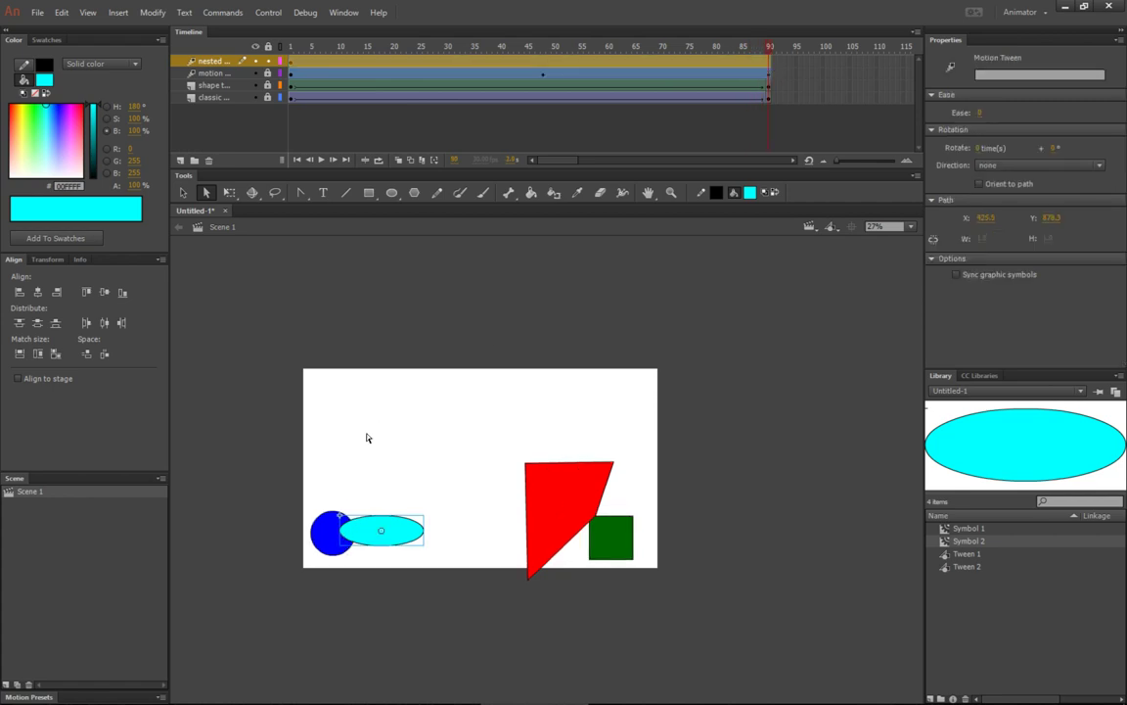
left_click_drag(411, 525, 495, 389)
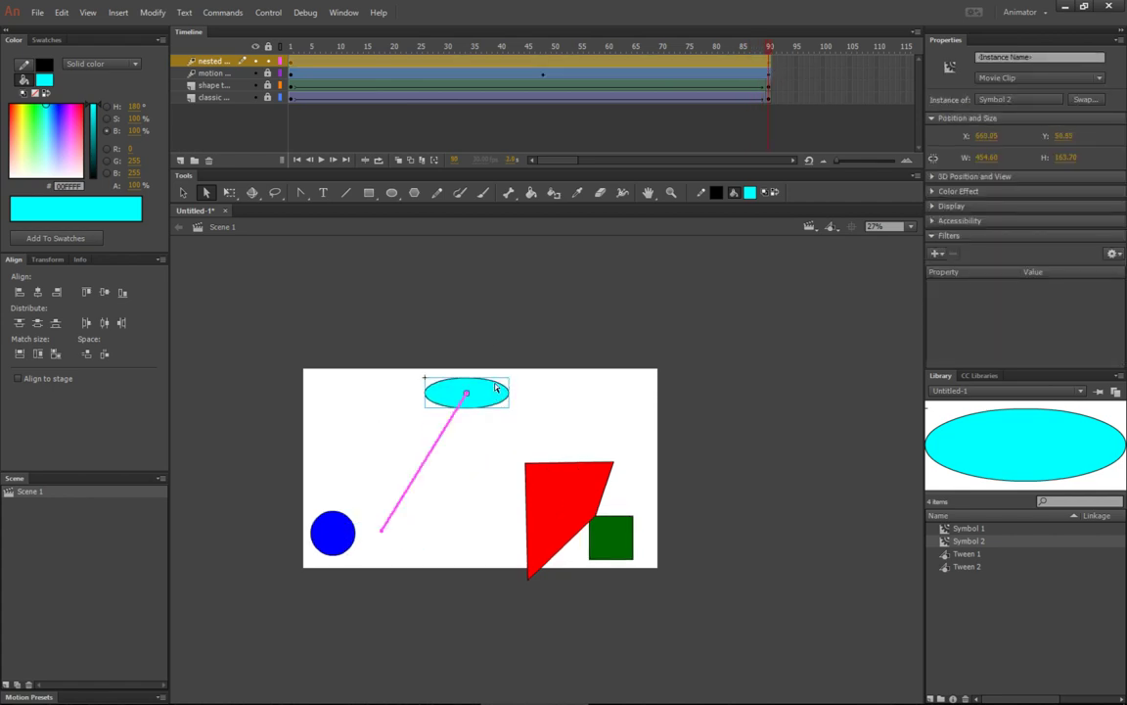
left_click(182, 192)
left_click_drag(427, 462, 463, 485)
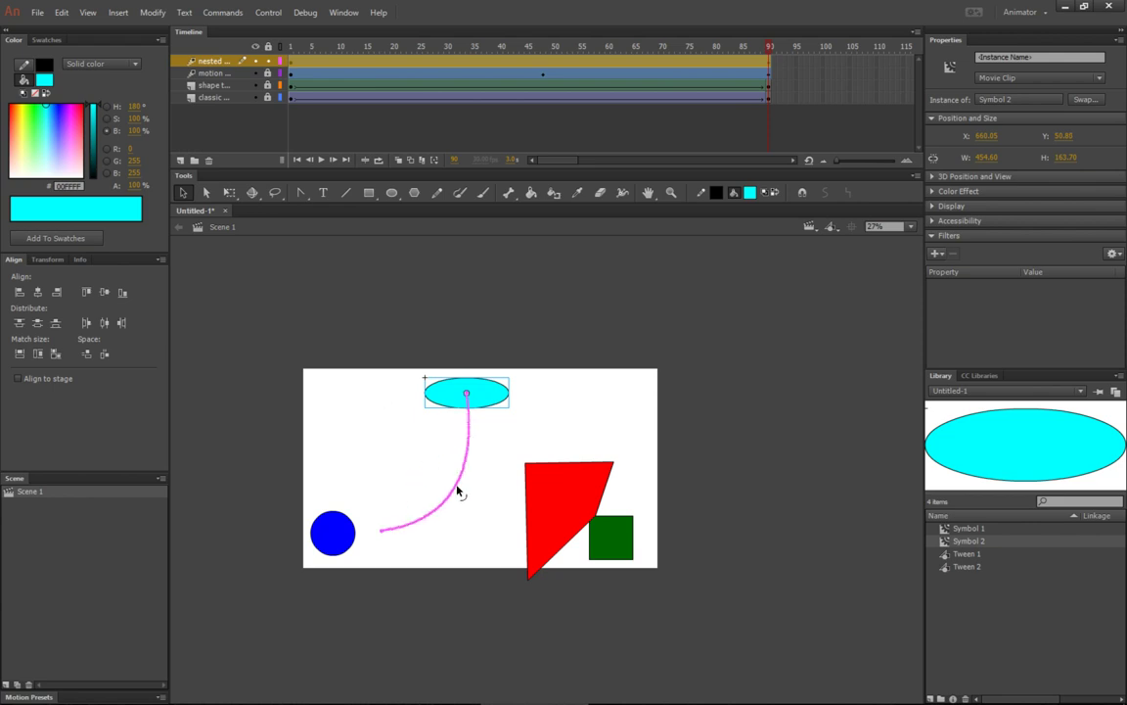
left_click_drag(763, 54, 404, 24)
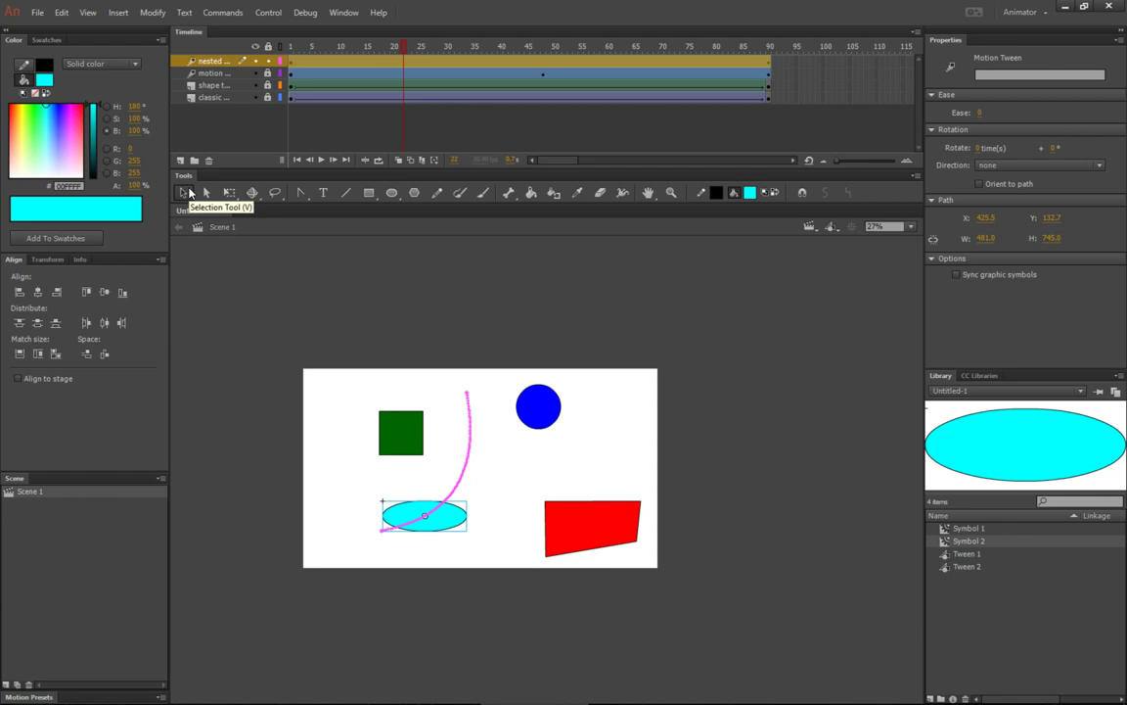
Inside the turquoise oval's symbol, extend Layer 1 to frame 45 and insert a keyframe there.
left_click(186, 193)
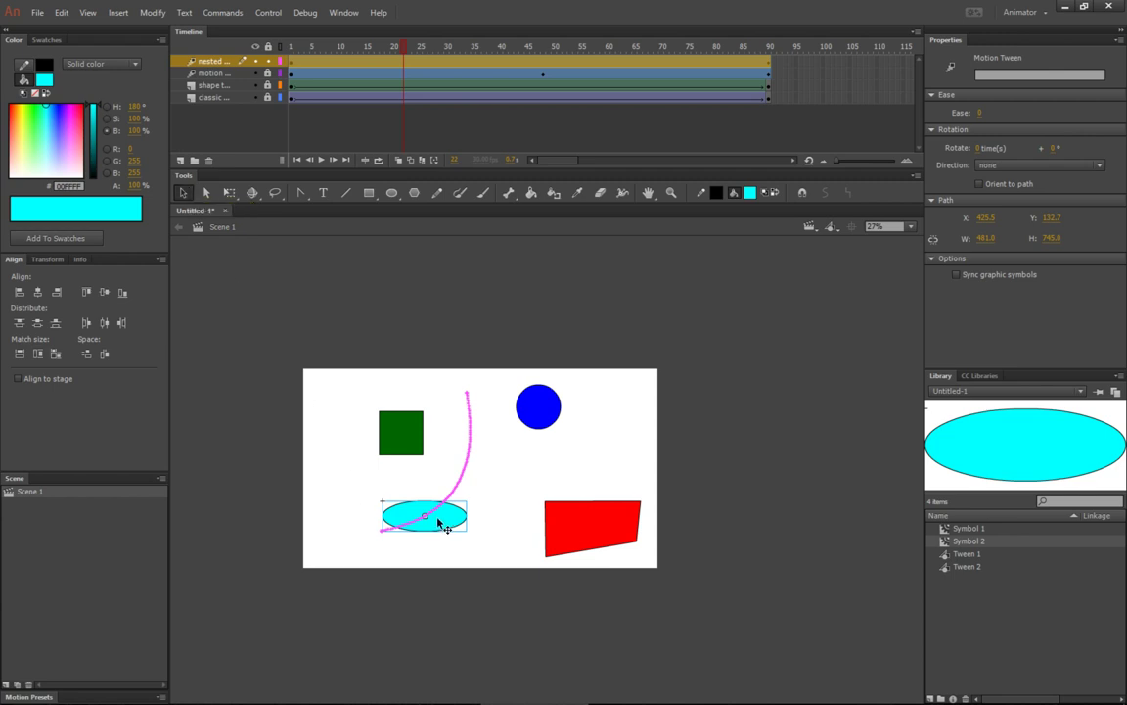
scroll(442, 515, "up", 5)
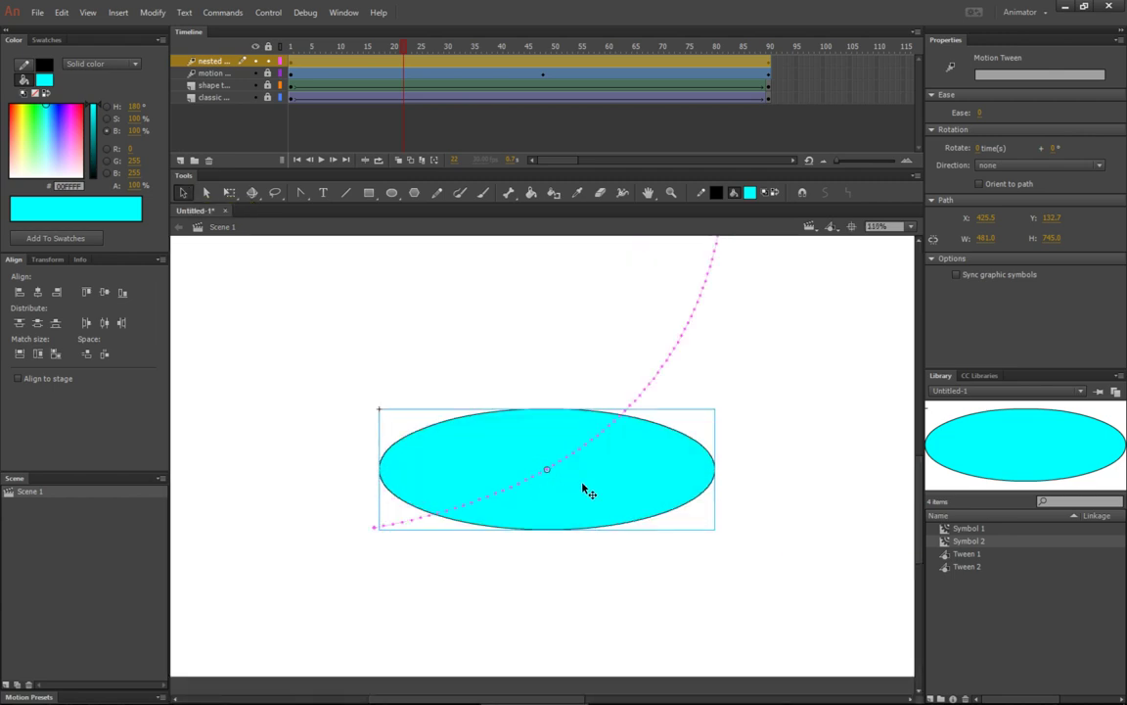
double_click(587, 492)
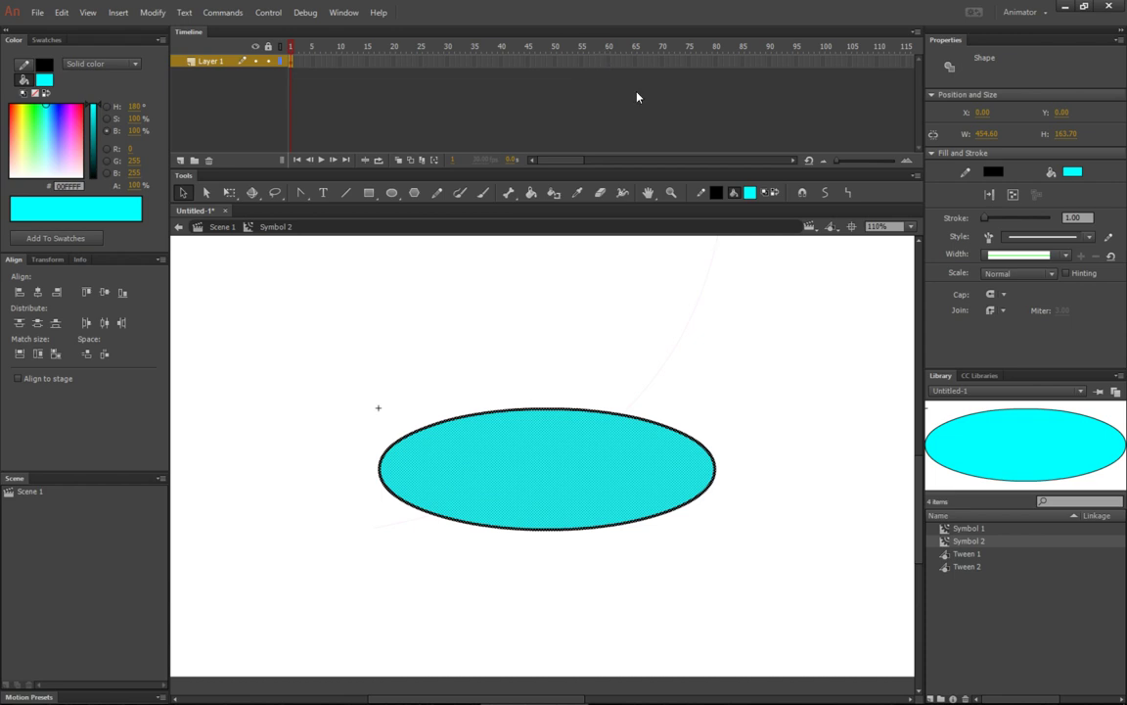
right_click(528, 62)
left_click(592, 131)
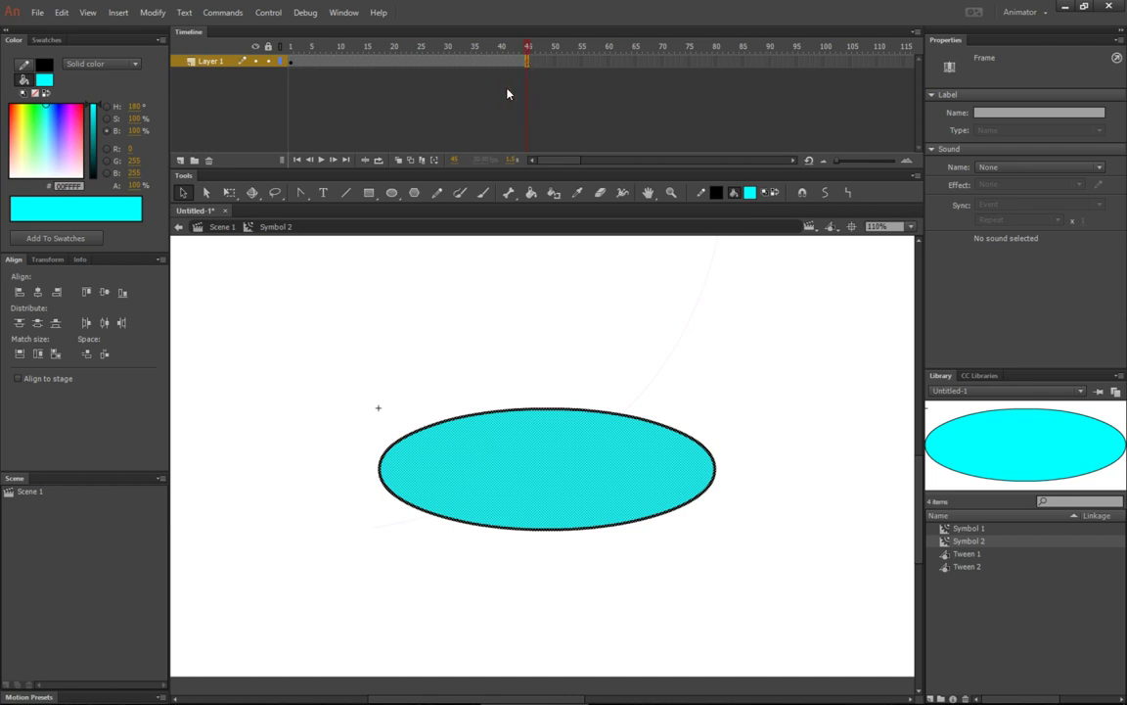
right_click(528, 64)
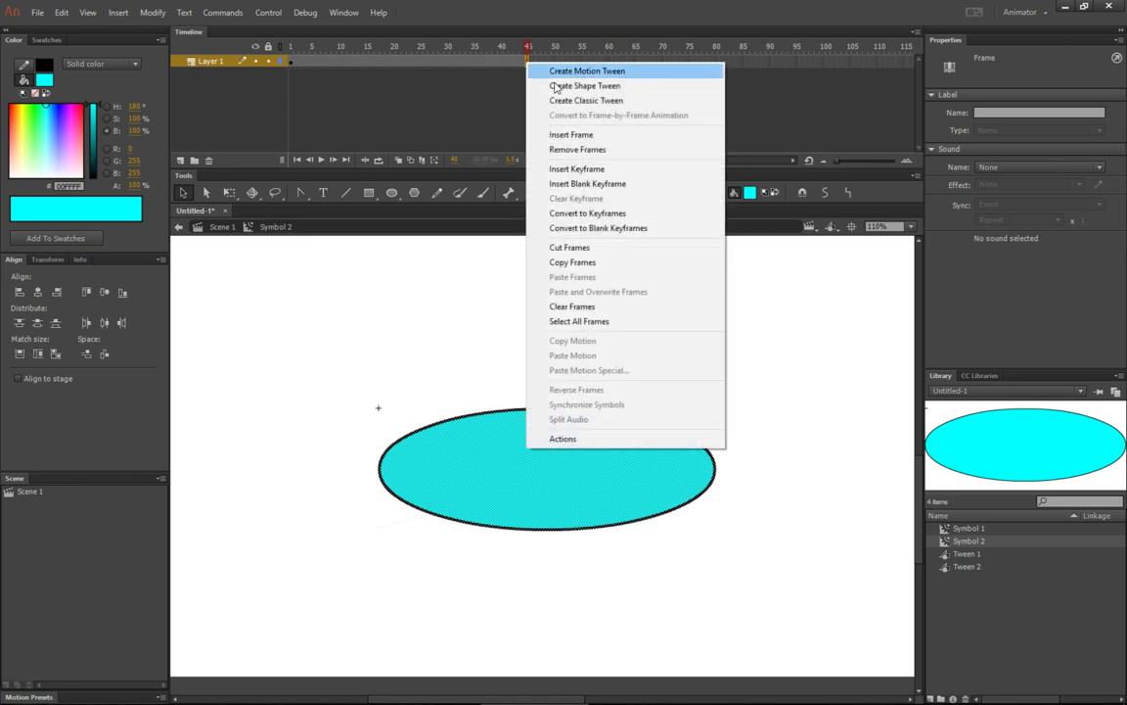
left_click(578, 169)
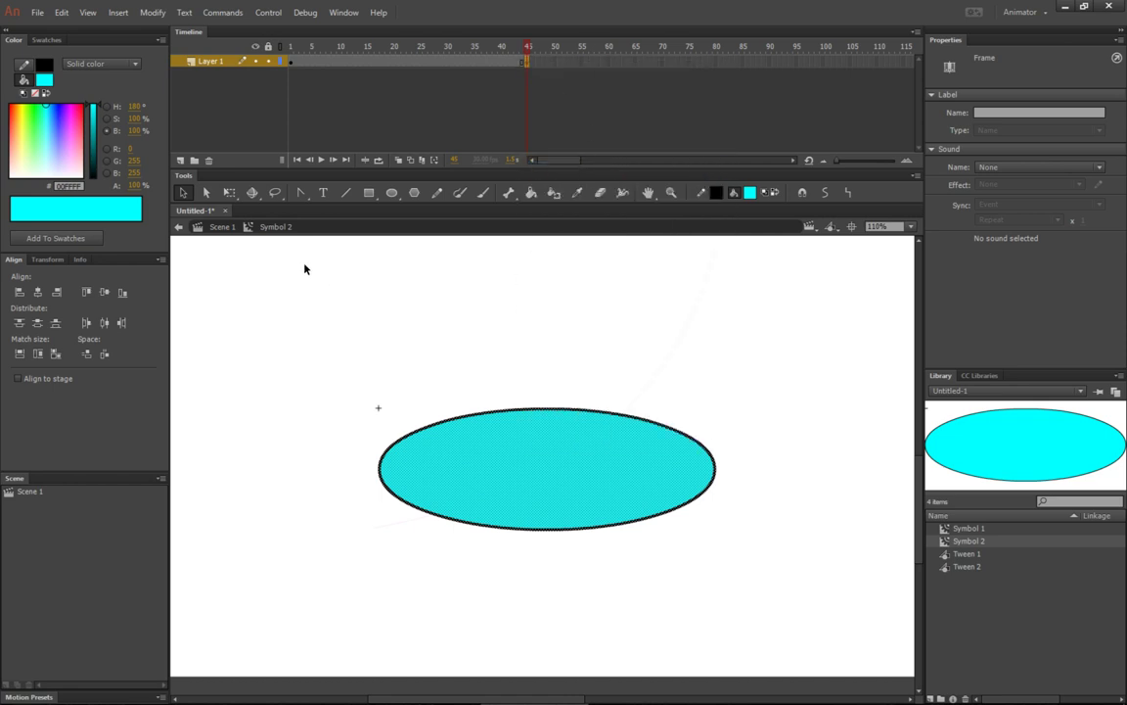
At frame 45, pull the oval's top, bottom, left and right anchor points outward into a four-pointed star shape with the Subselection tool.
left_click(207, 193)
left_click(549, 409)
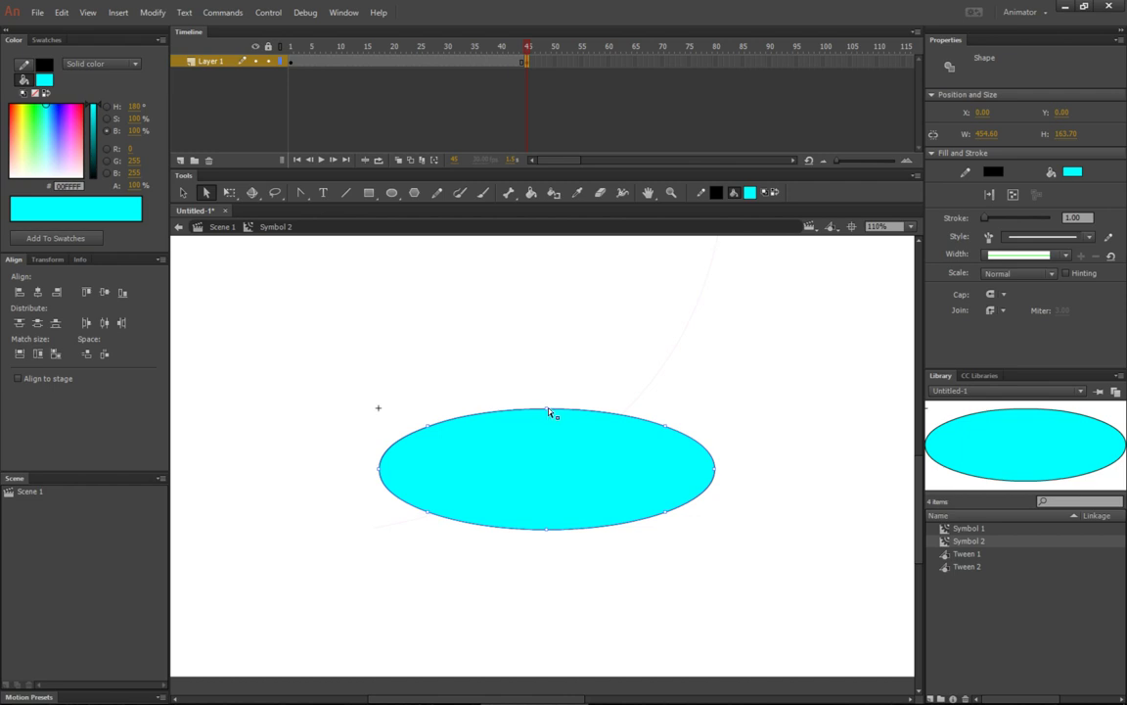
left_click_drag(548, 415, 540, 309)
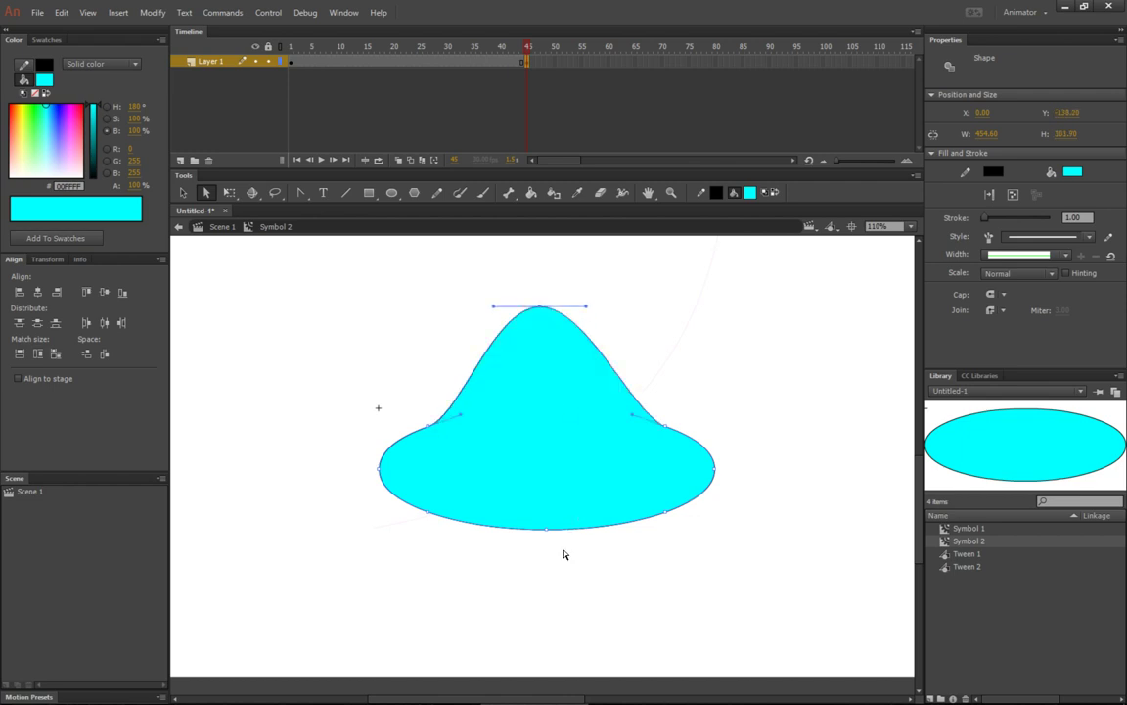
left_click_drag(547, 529, 545, 604)
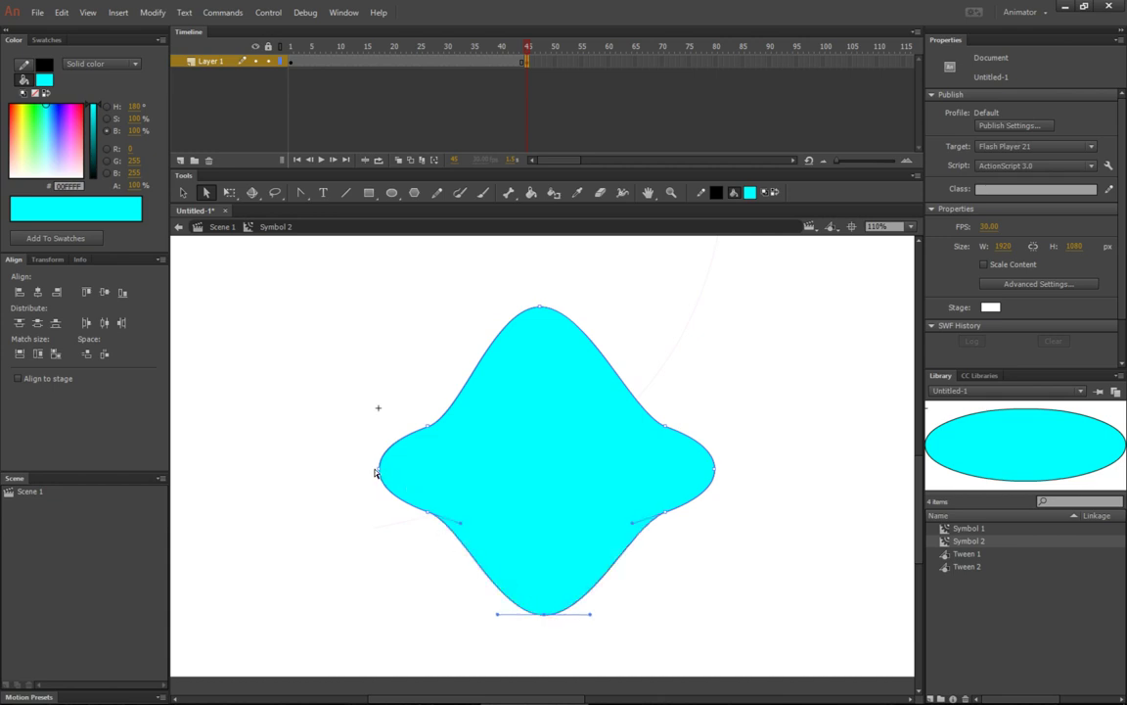
left_click_drag(378, 471, 274, 469)
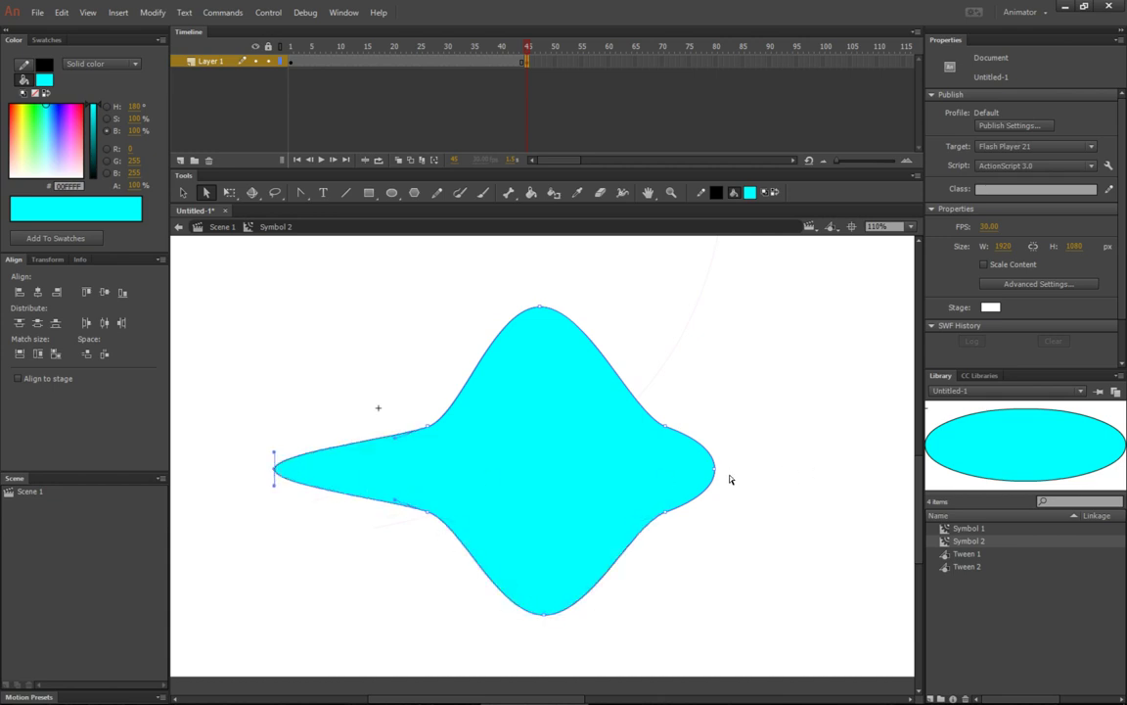
left_click_drag(716, 472, 864, 480)
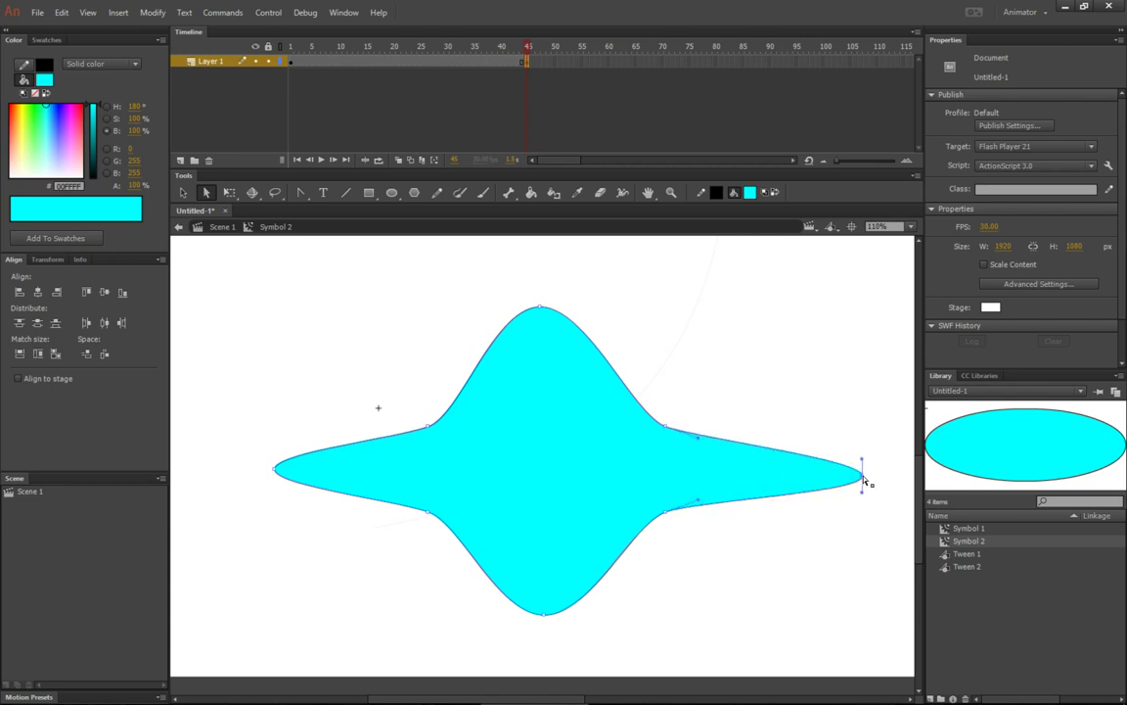
Create a shape tween between frames 1 and 45 inside the oval's symbol, scrub through it and return to Scene 1.
left_click_drag(442, 60, 508, 56)
right_click(383, 61)
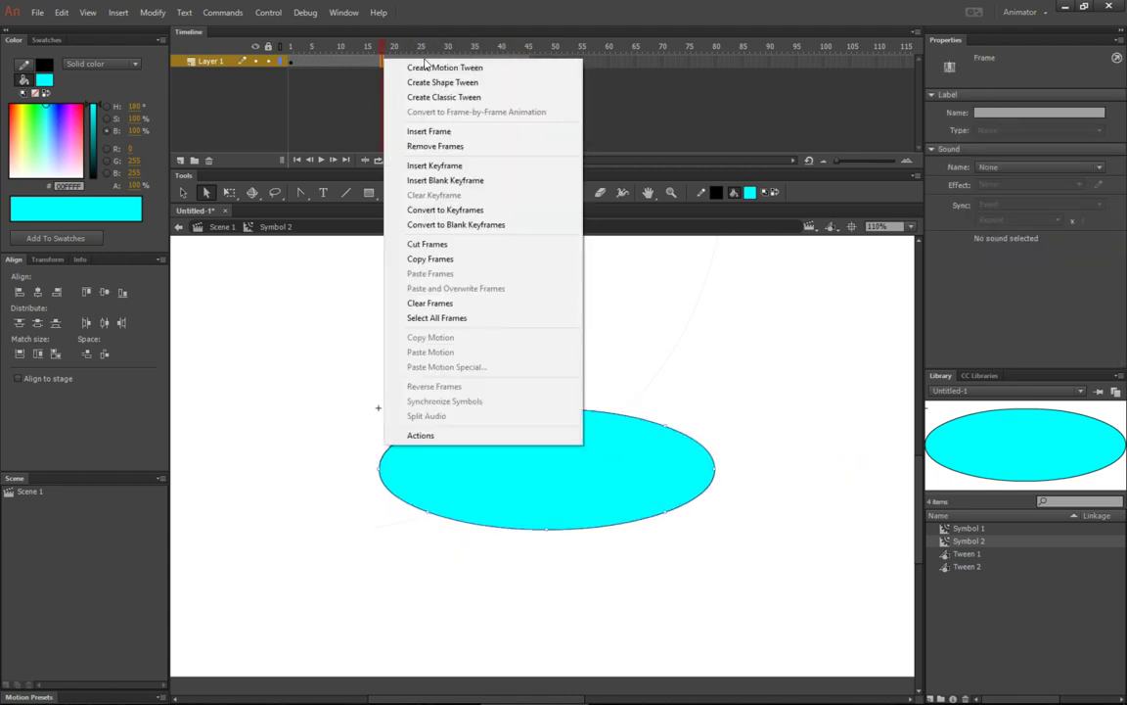
left_click(459, 84)
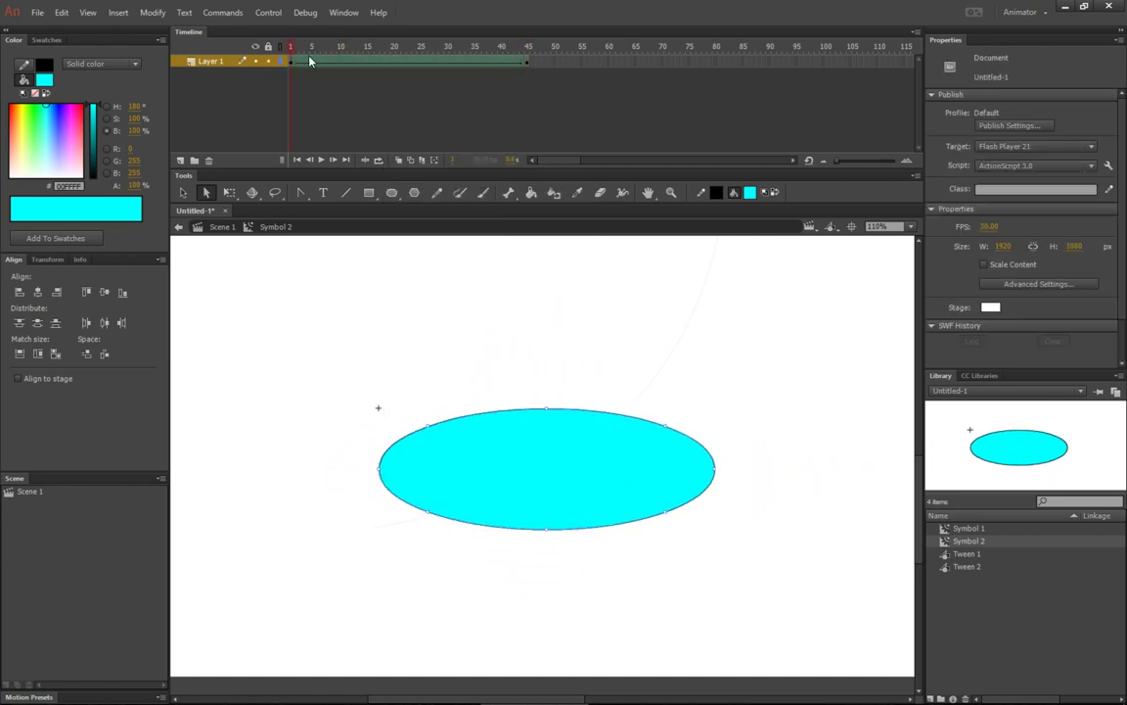
left_click_drag(585, 61, 516, 66)
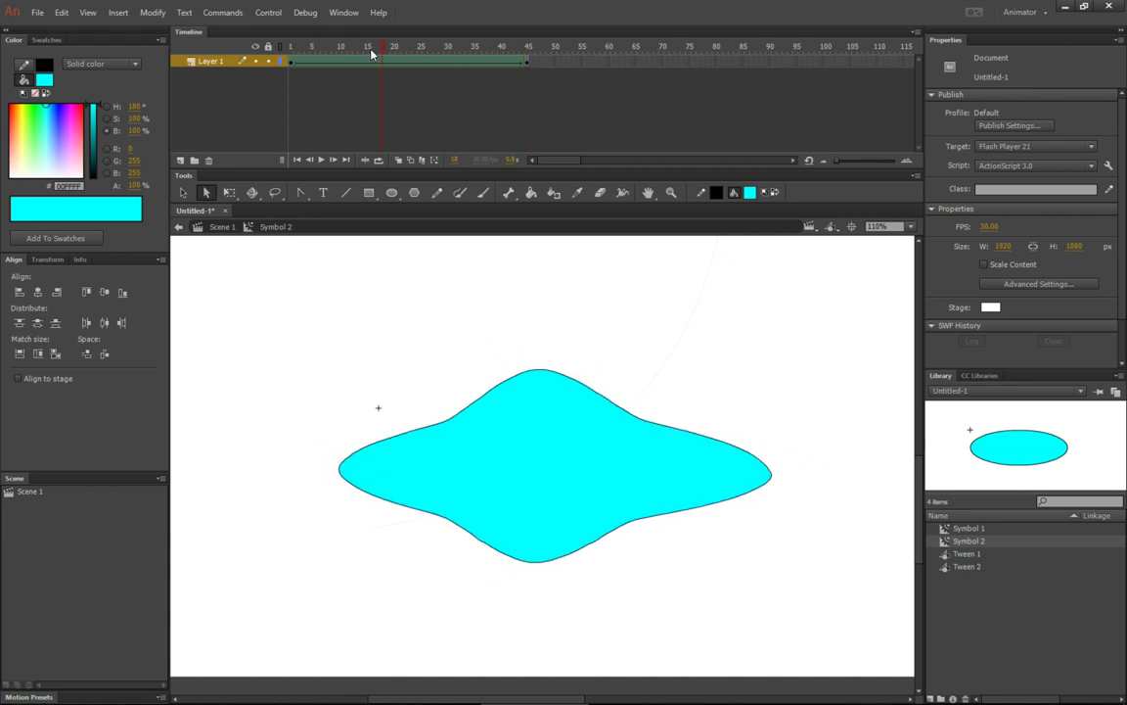
left_click(199, 227)
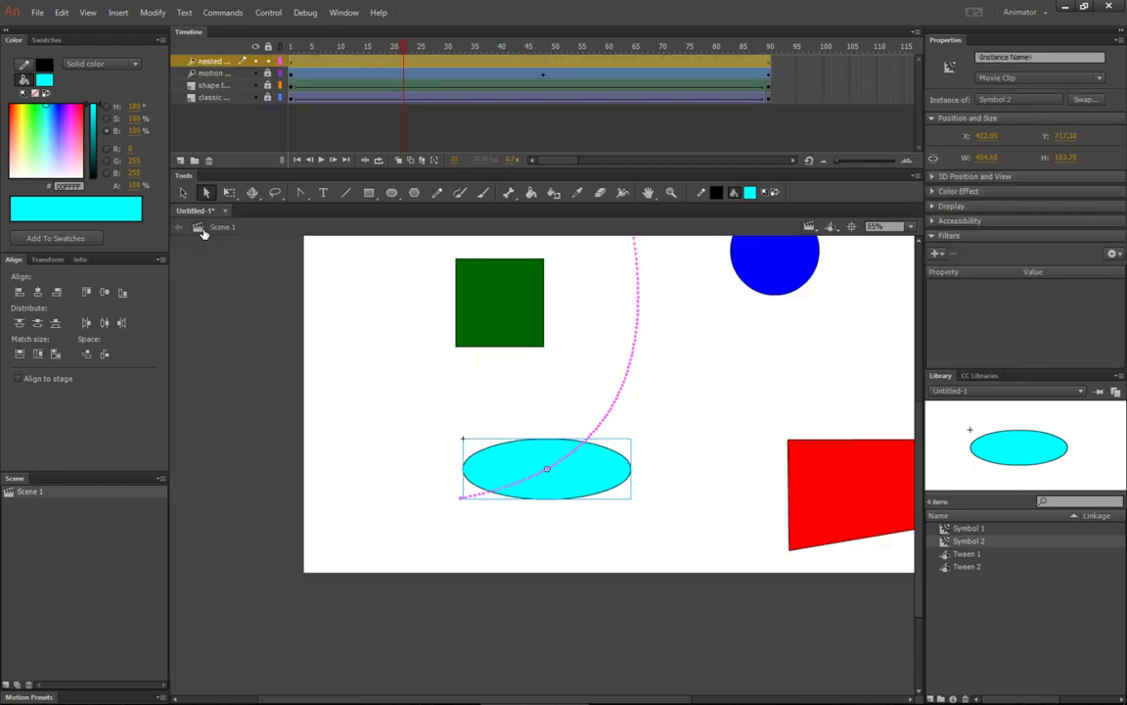
Scrub through the main timeline, play all four animations together as a test movie, and close the preview.
left_click_drag(882, 402, 714, 466)
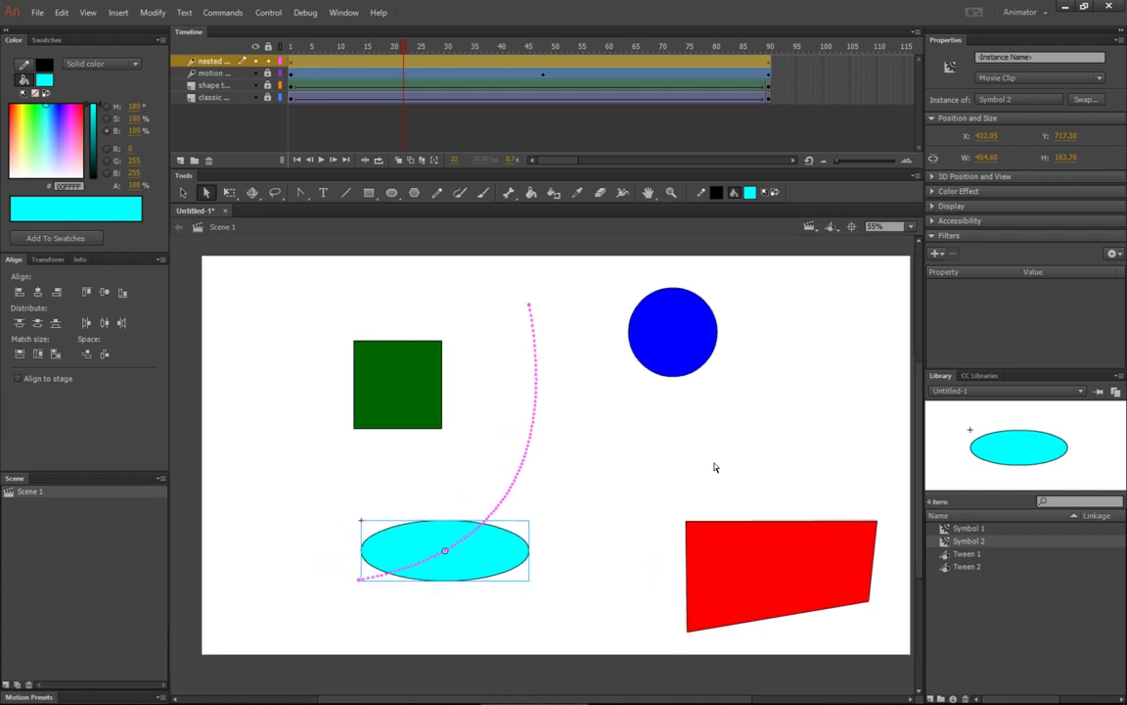
left_click_drag(409, 53, 685, 46)
left_click_drag(640, 97, 611, 64)
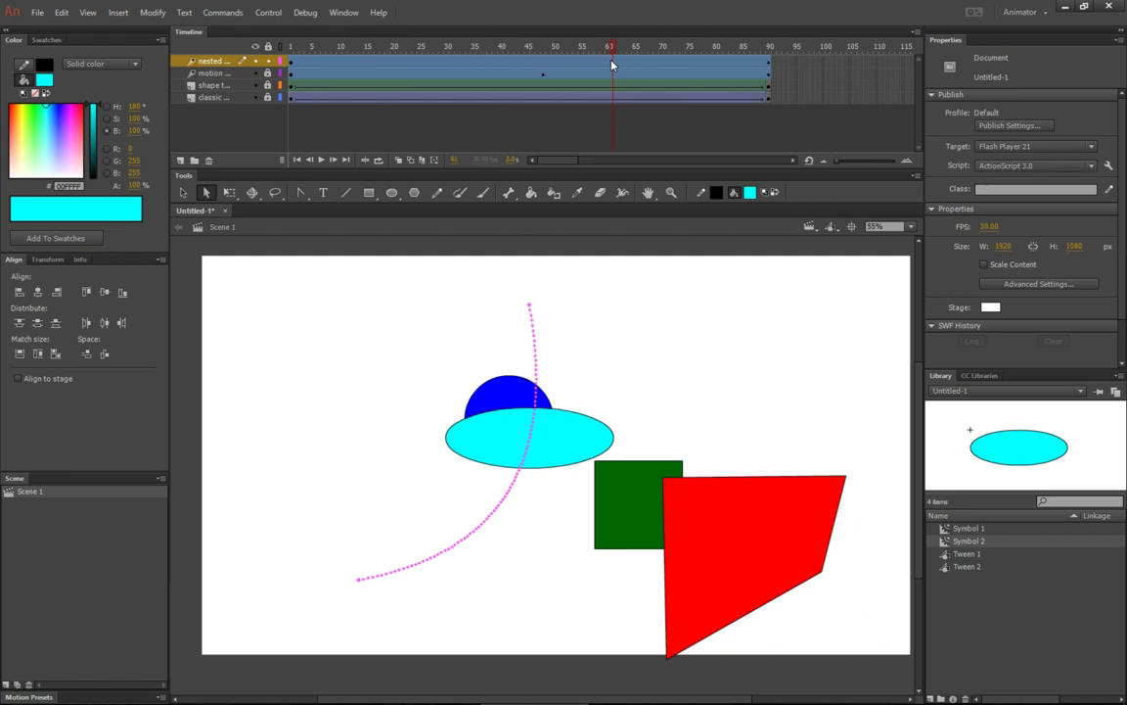
left_click_drag(612, 65, 577, 62)
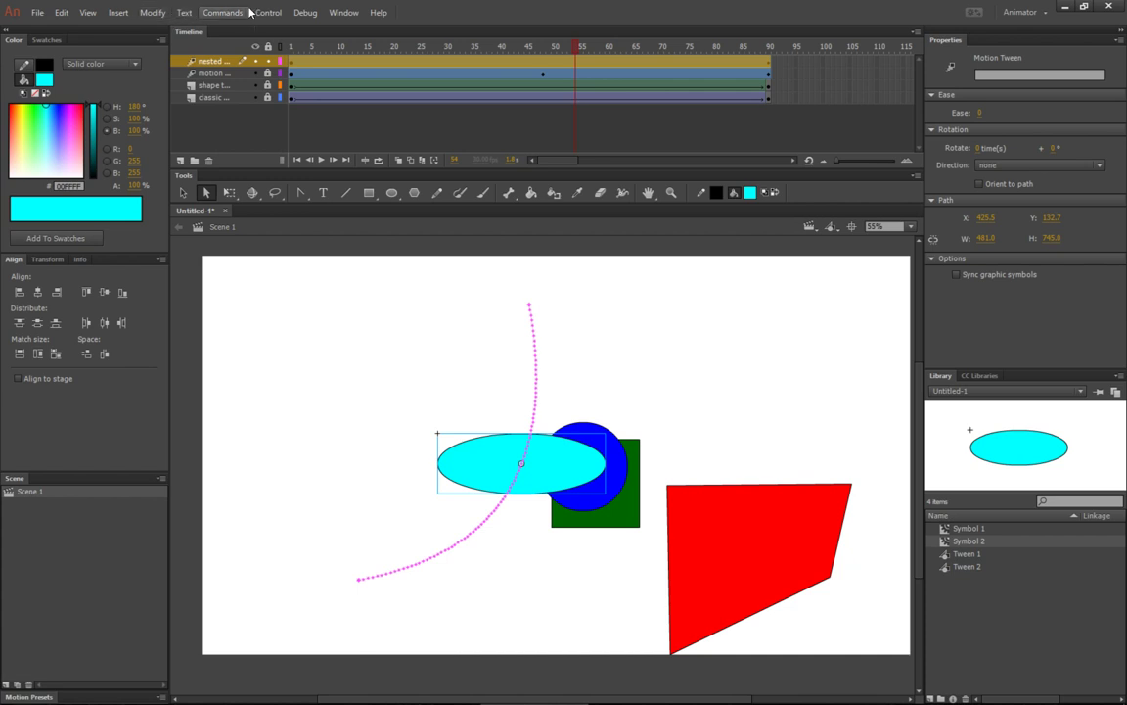
left_click(264, 12)
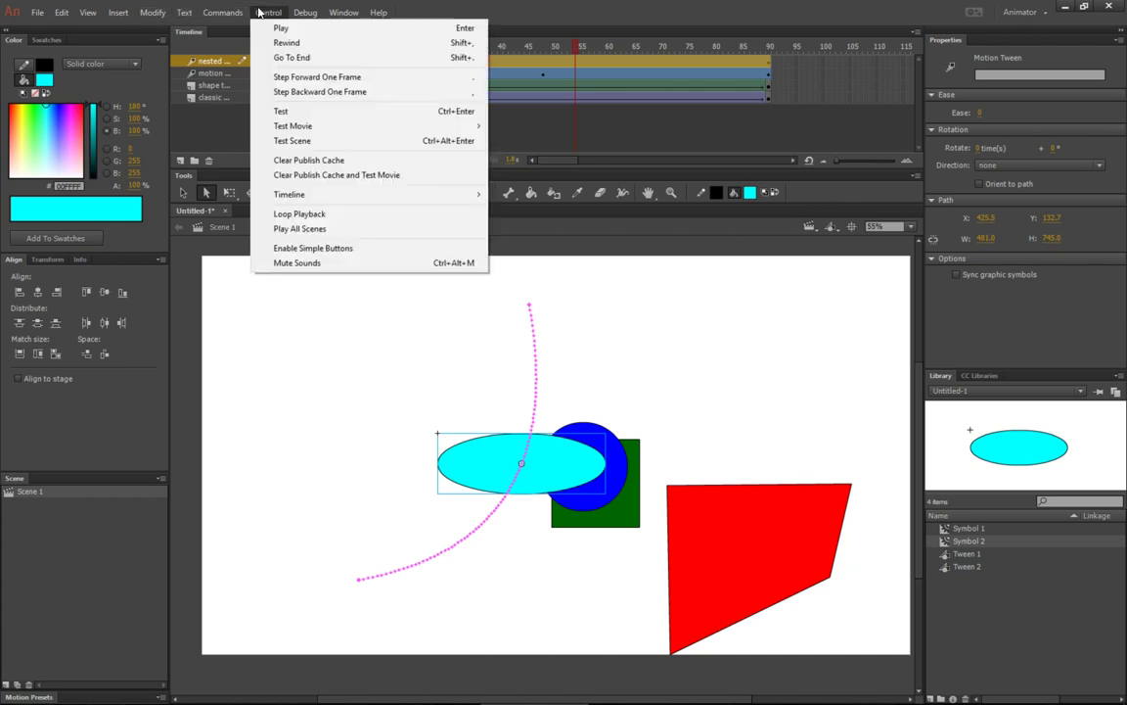
left_click(318, 111)
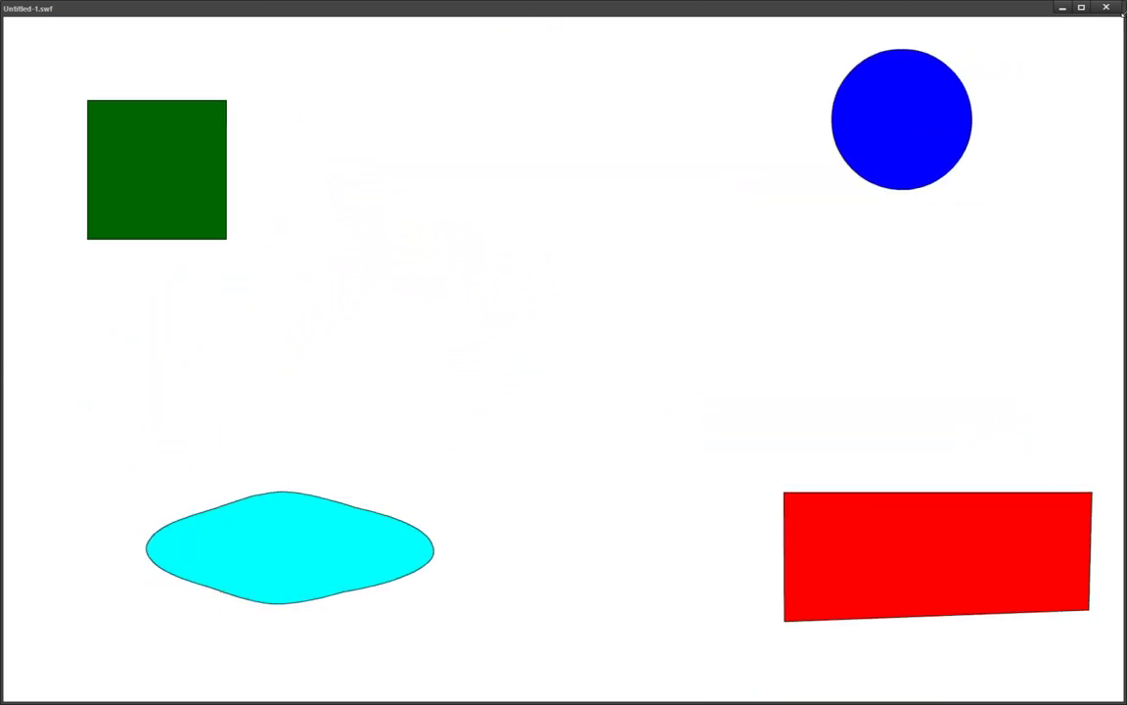
left_click(1117, 9)
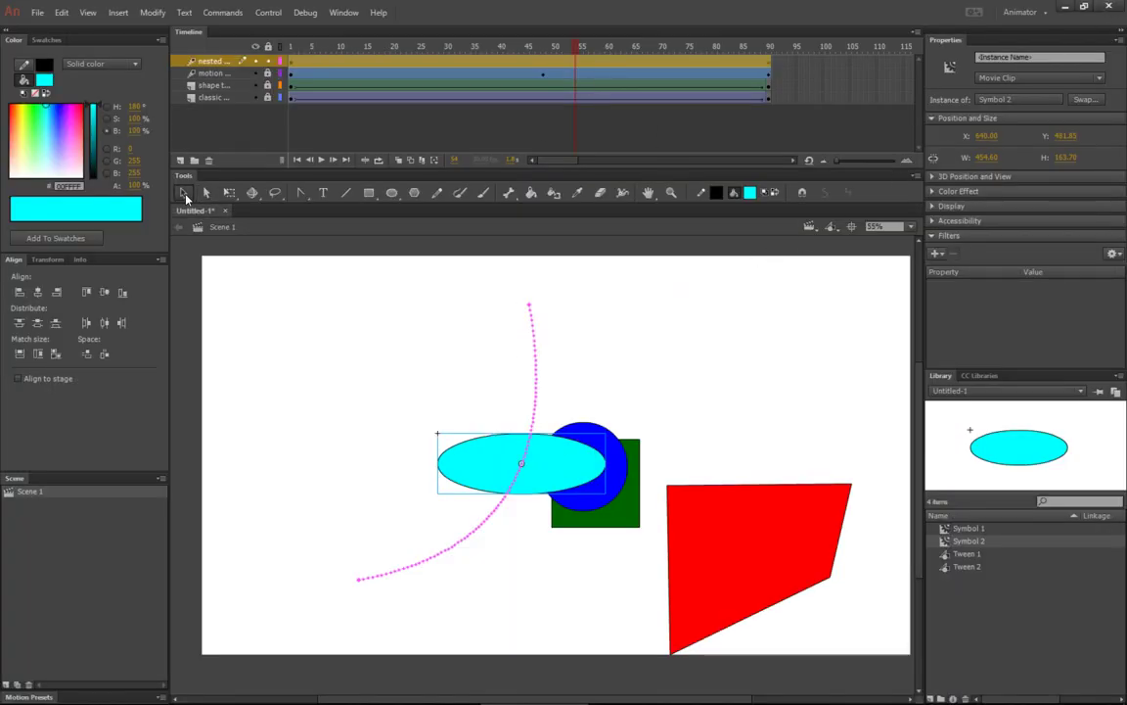
Try moving the star-shape keyframe inside the turquoise oval's symbol to frame 65, and test the movie from Scene 1.
double_click(559, 469)
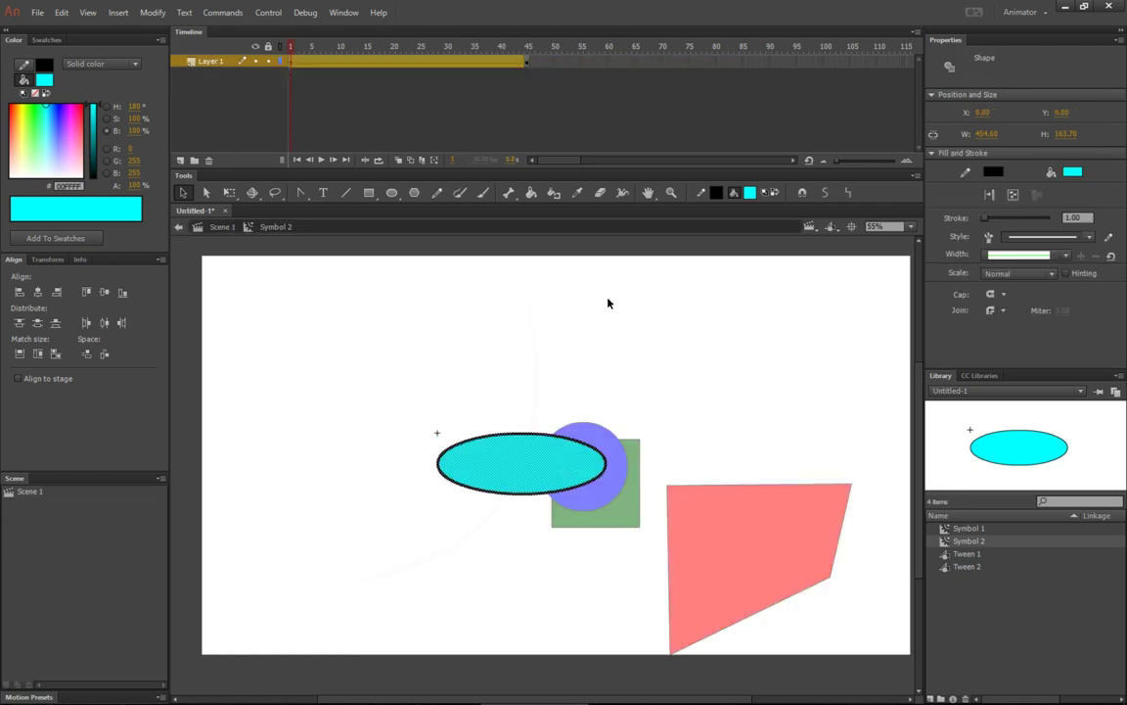
left_click(527, 62)
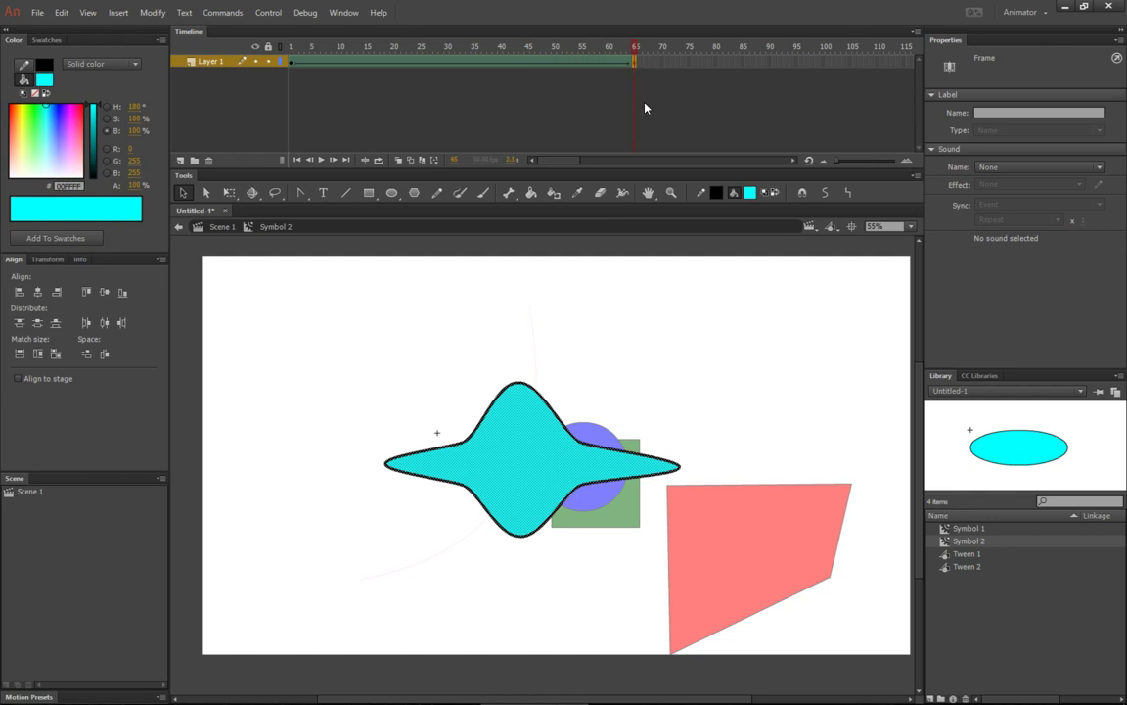
left_click(180, 228)
key("ctrl+Return")
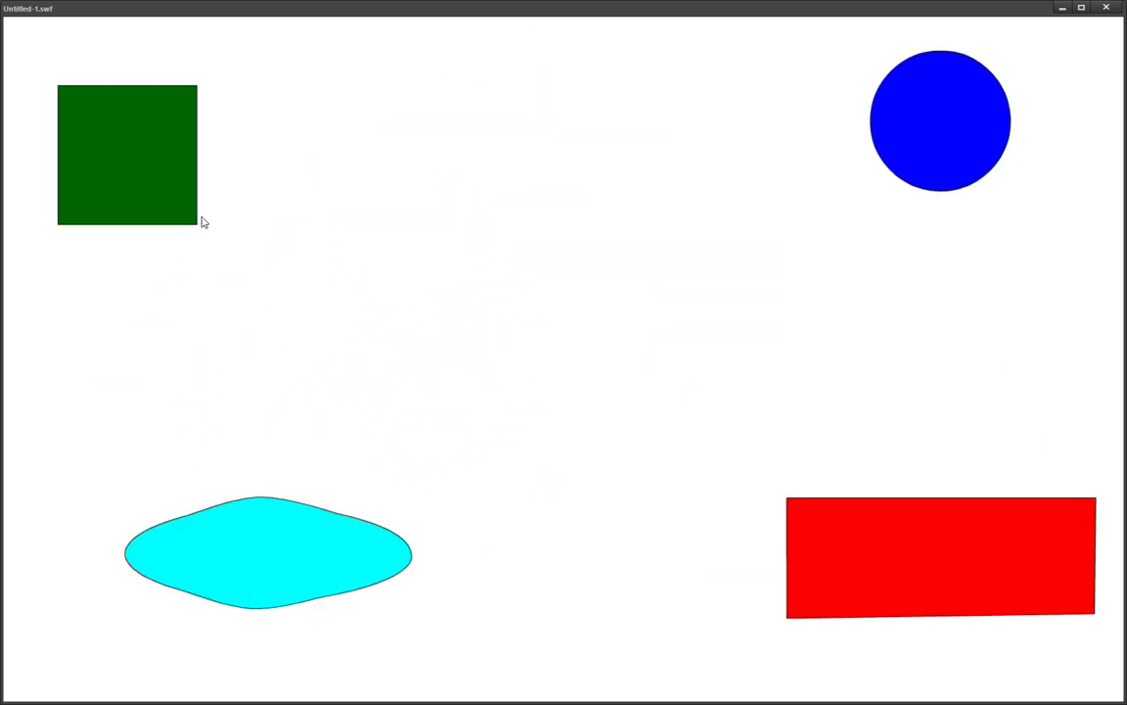
left_click(1107, 8)
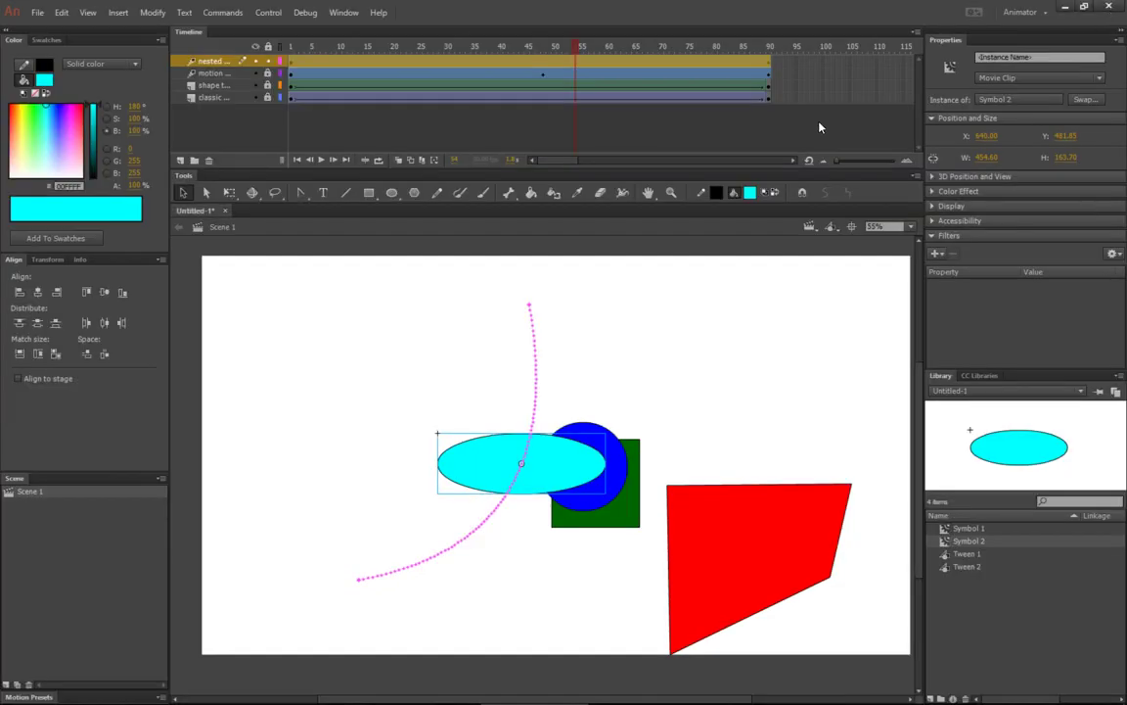
Inside the turquoise oval's symbol, place the star-shape keyframe at frame 45 and extend Layer 1 to frame 90.
double_click(553, 465)
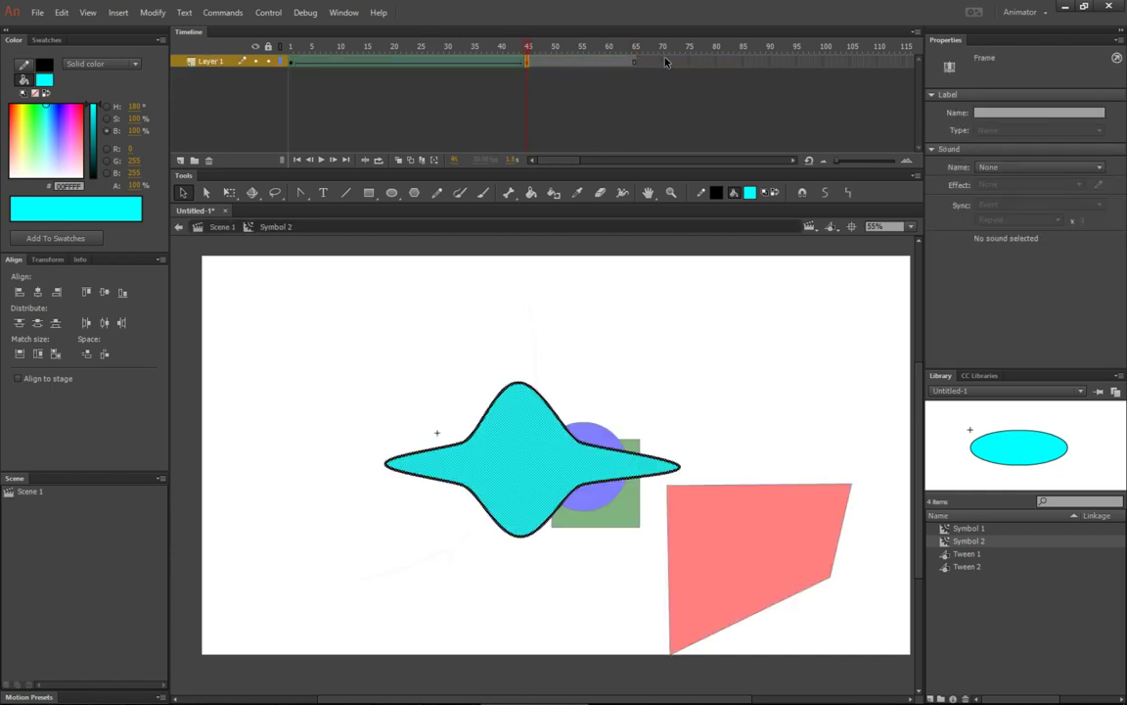
right_click(768, 63)
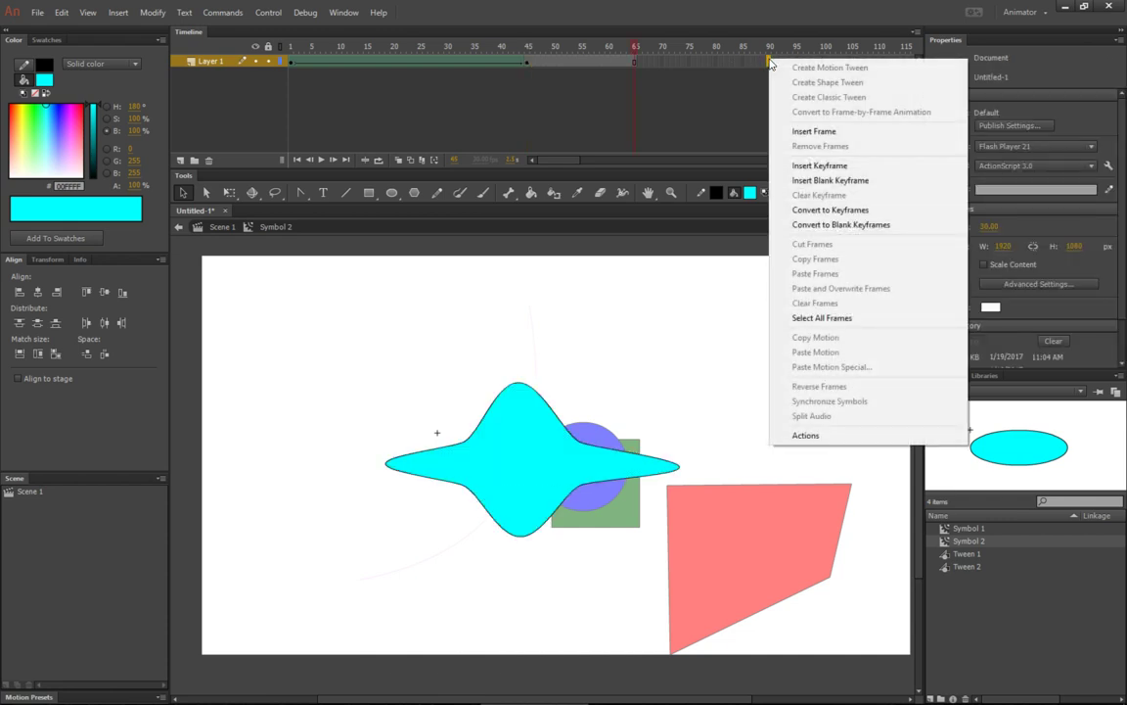
left_click(799, 131)
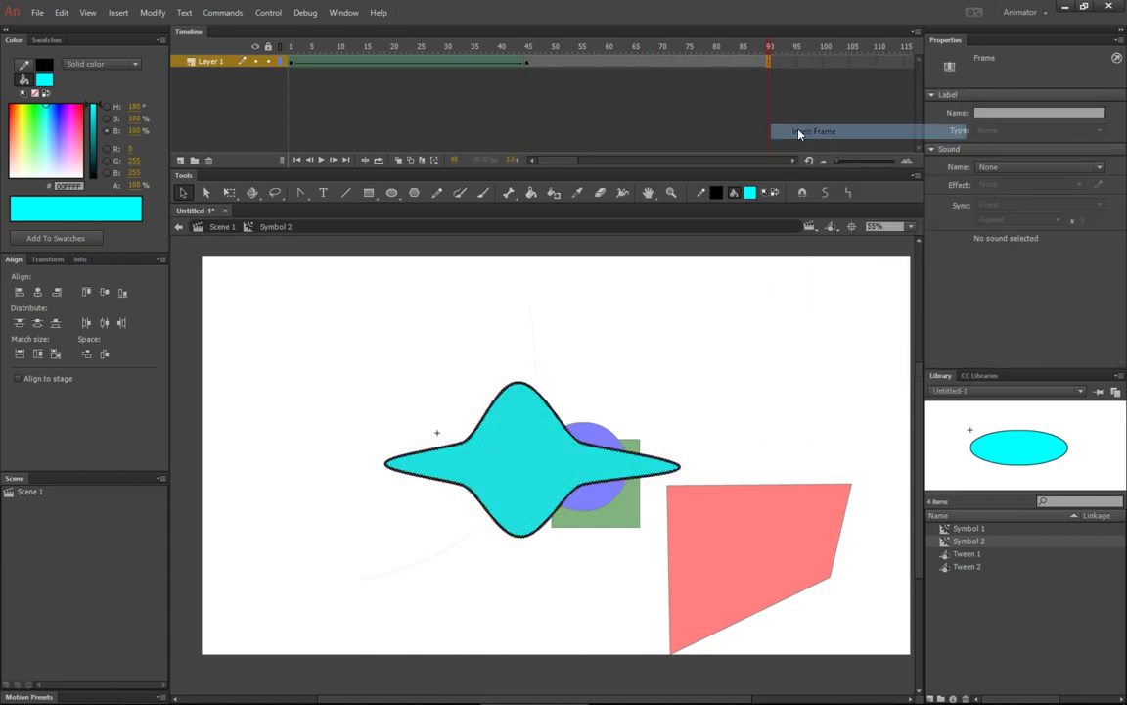
Copy the oval's frame 1 to frame 90 and create a shape tween between frames 45 and 90 inside the symbol.
right_click(292, 62)
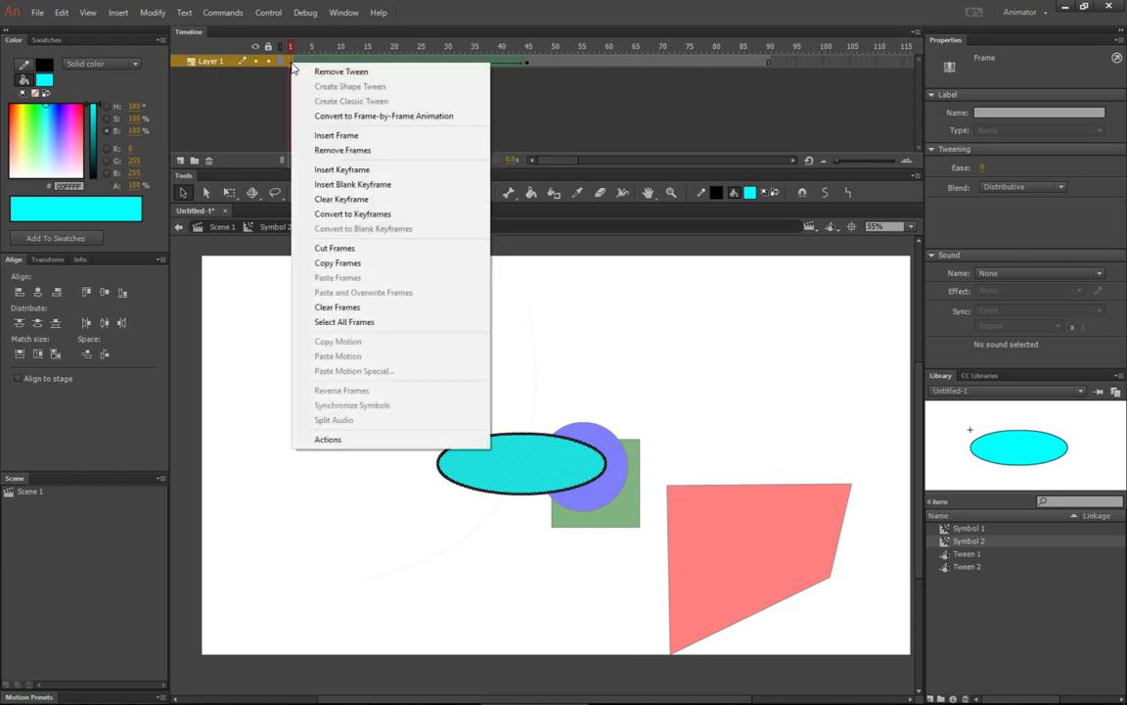
left_click(366, 264)
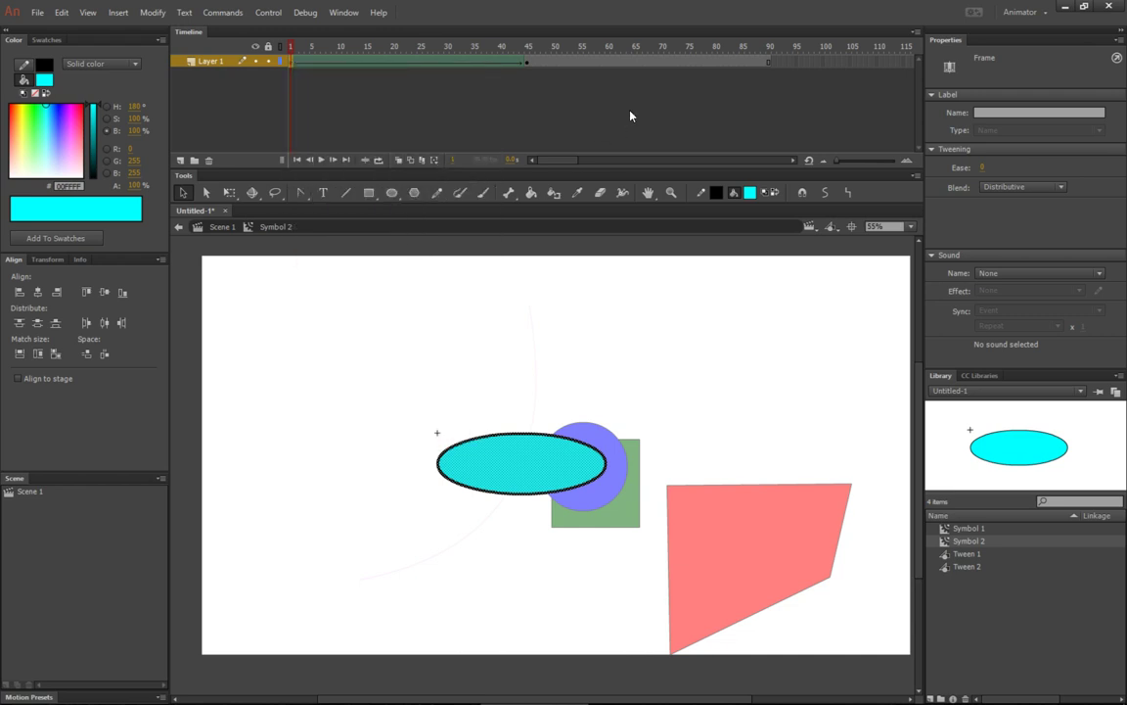
right_click(769, 63)
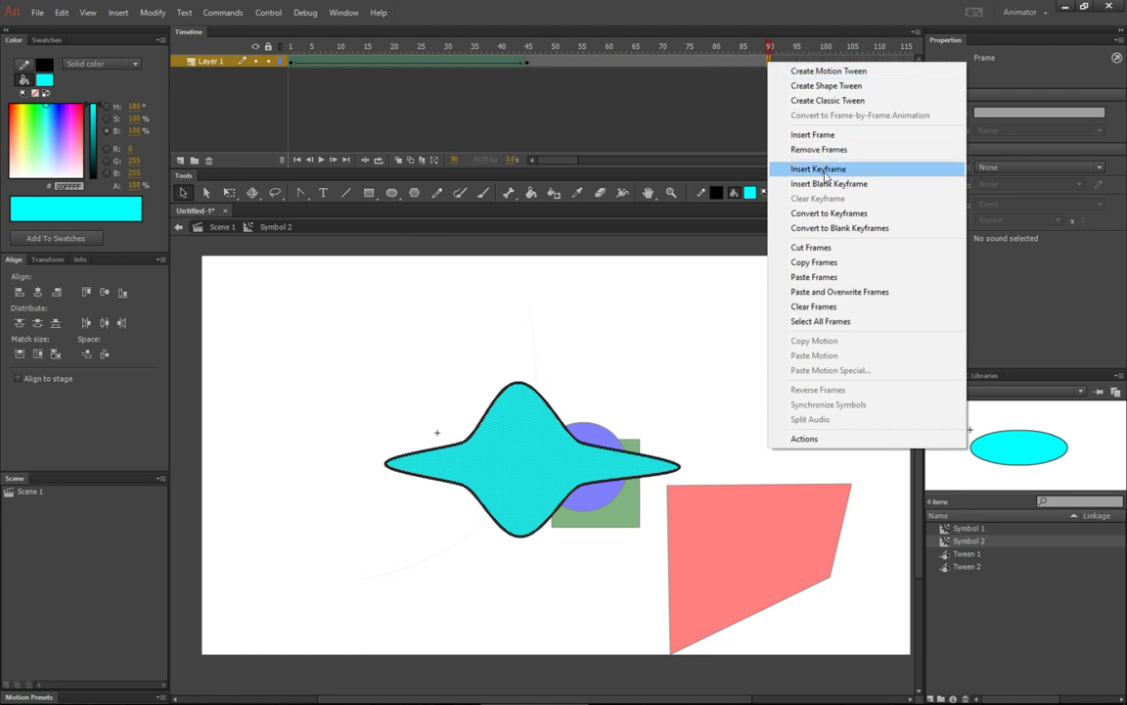
left_click(839, 282)
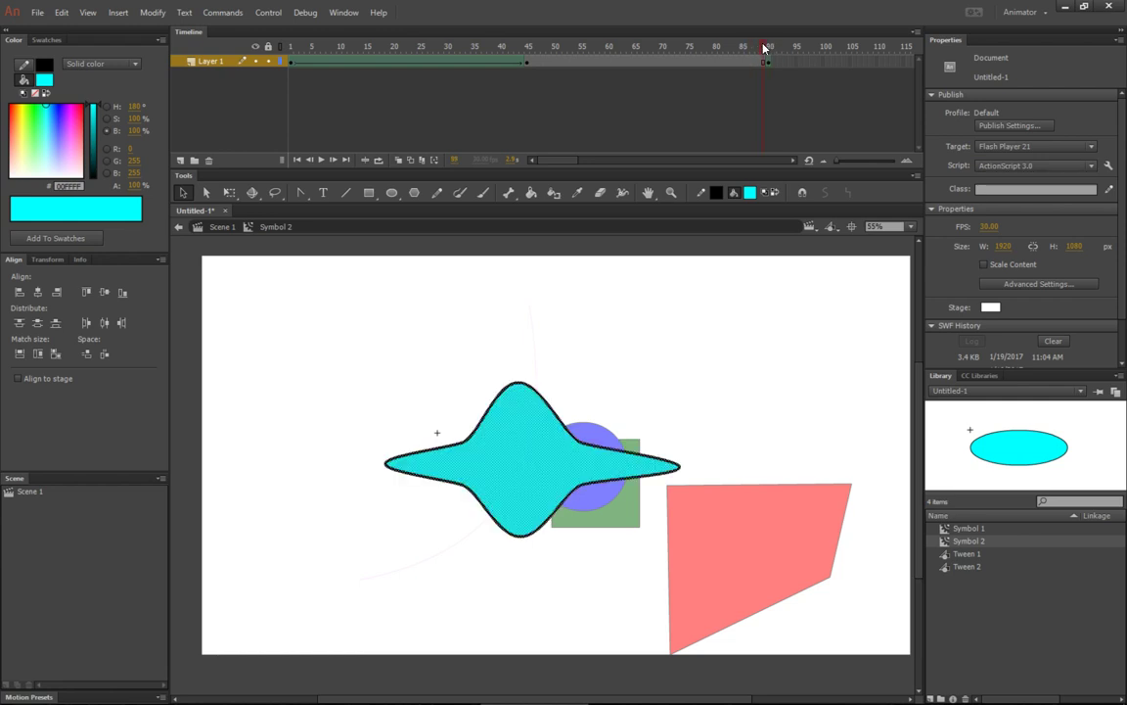
right_click(675, 68)
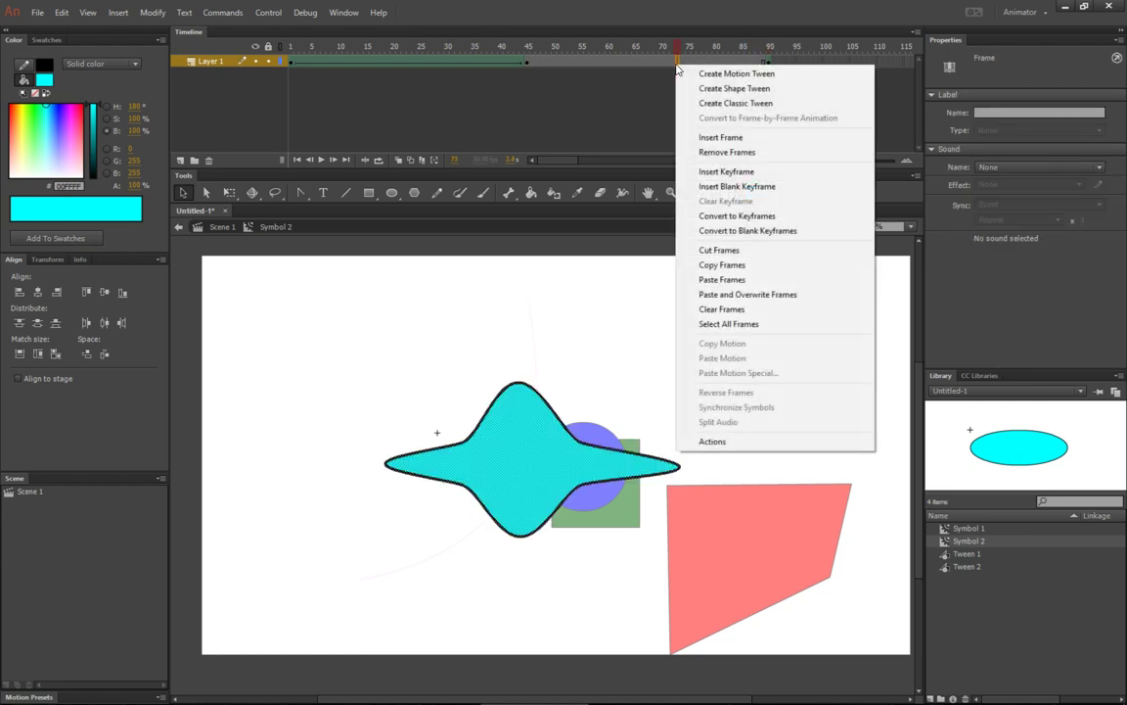
left_click(721, 88)
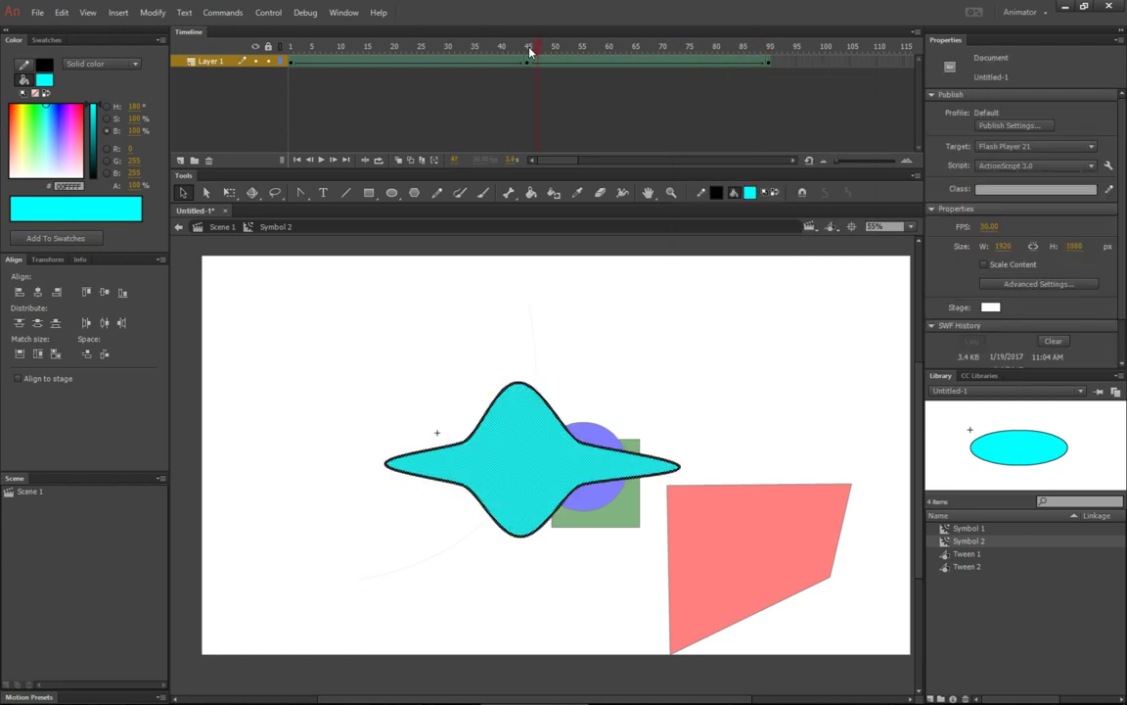
Return to Scene 1, test the movie to check the oval's nested tween, and close the preview.
left_click(179, 227)
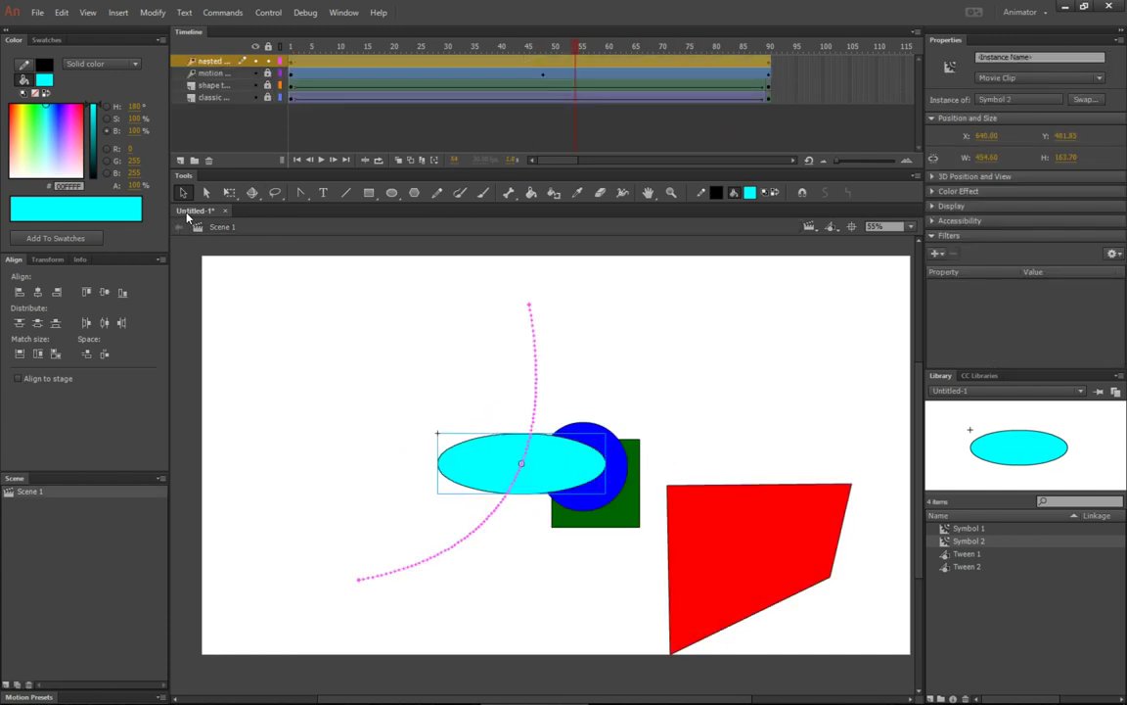
key("ctrl+Return")
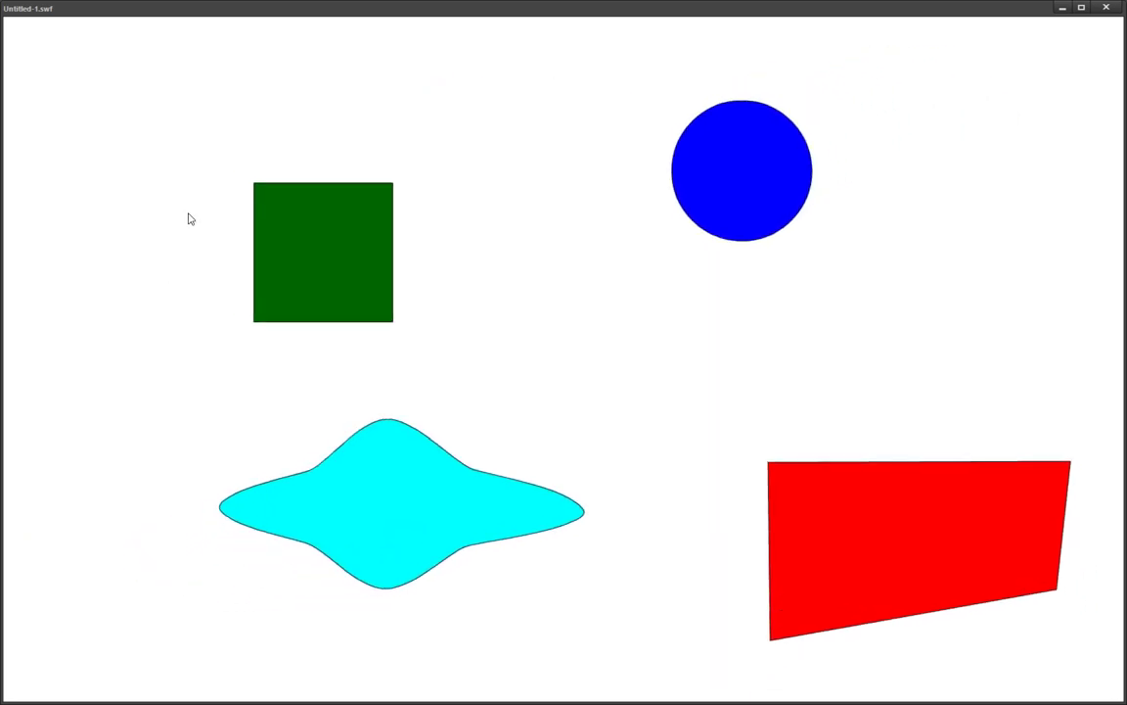
key("ctrl+w")
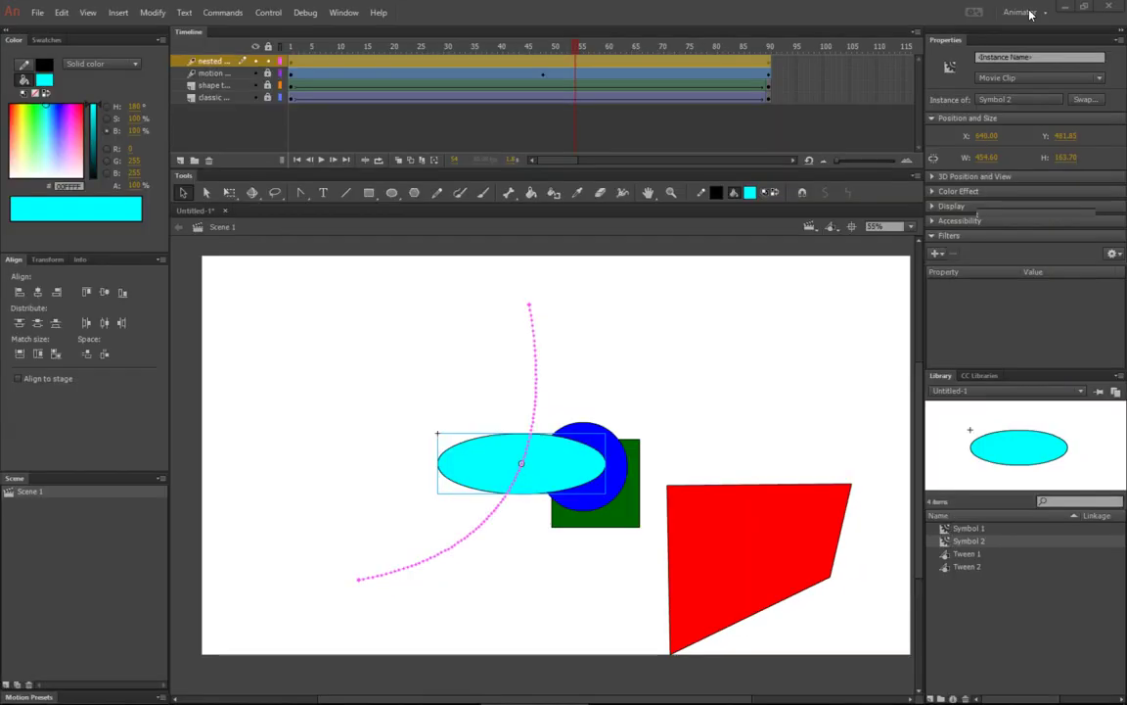